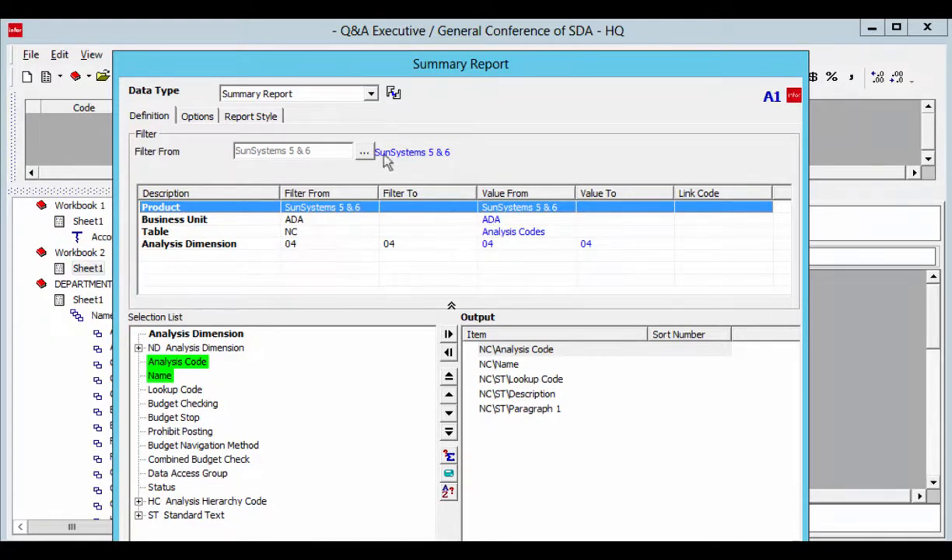
- Set the Summary Report's table filter to NC / Analysis Codes from the common static data
{"action": "left_click", "coordinate": [326, 237]}
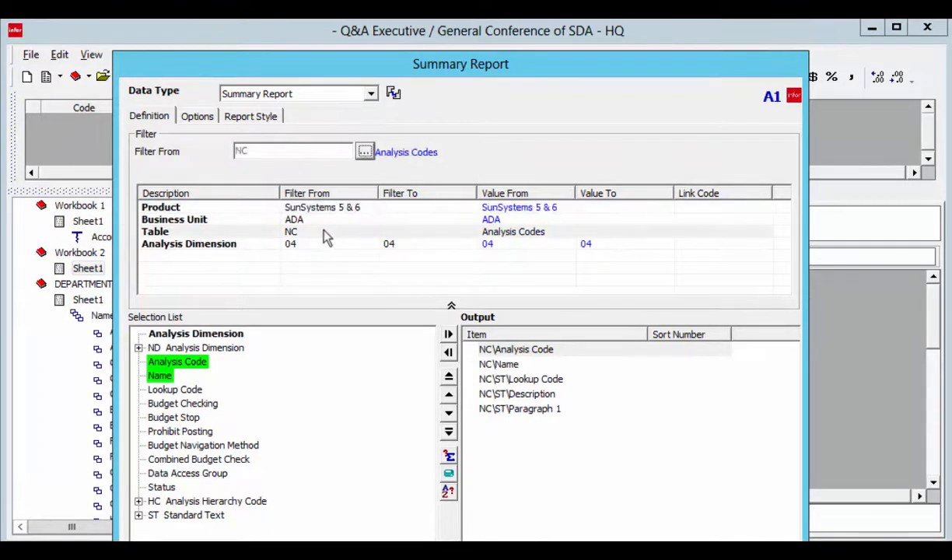
{"action": "left_click", "coordinate": [364, 152]}
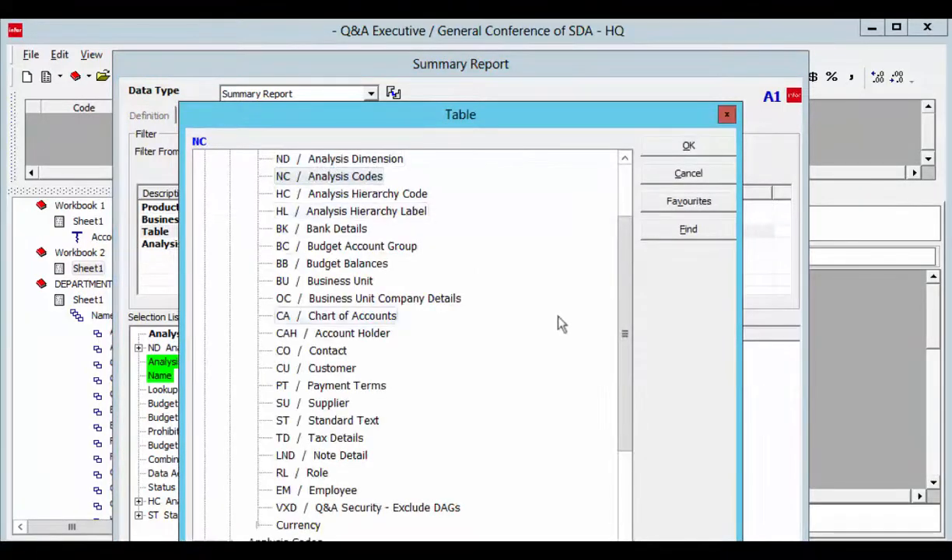
{"action": "left_click_drag", "start_coordinate": [625, 346], "coordinate": [626, 251]}
{"action": "scroll", "coordinate": [627, 250], "scroll_direction": "down", "scroll_amount": 1}
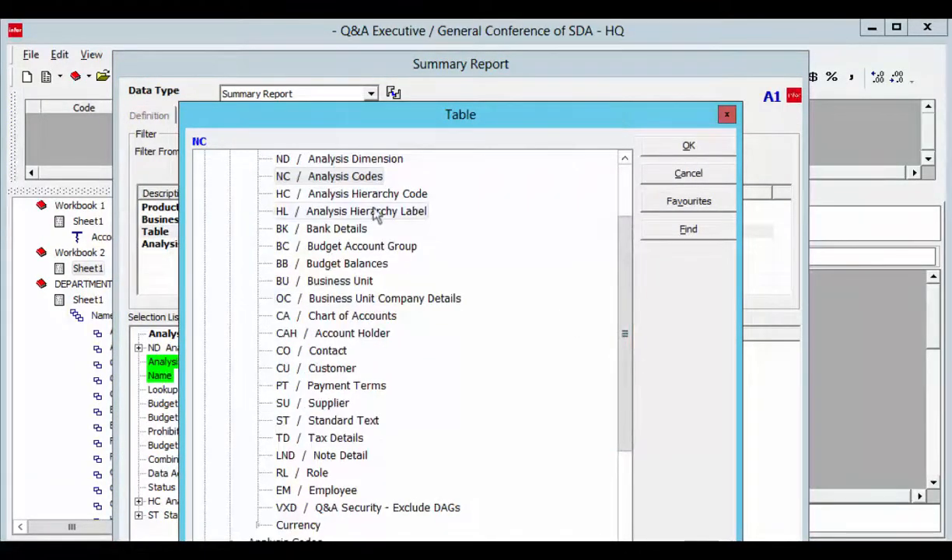
{"action": "left_click_drag", "start_coordinate": [628, 334], "coordinate": [622, 259]}
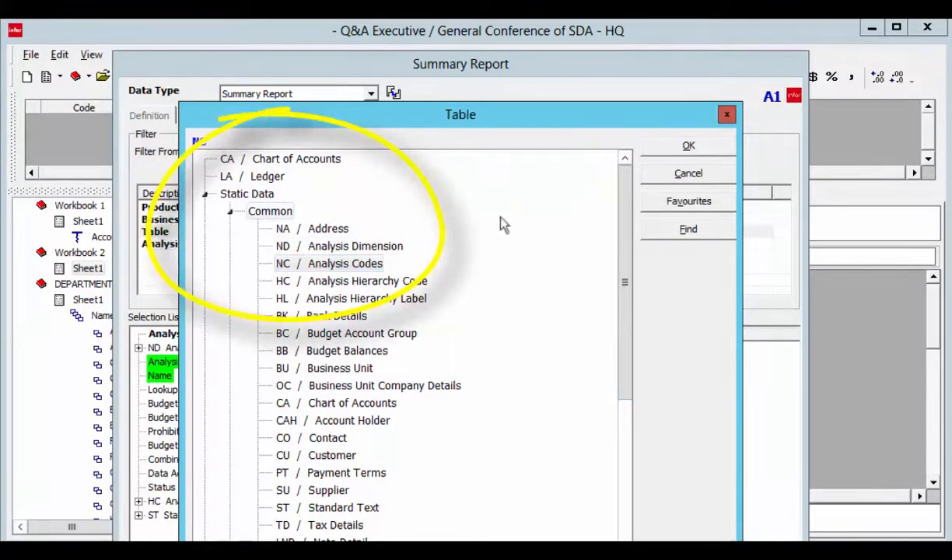
{"action": "left_click", "coordinate": [691, 149]}
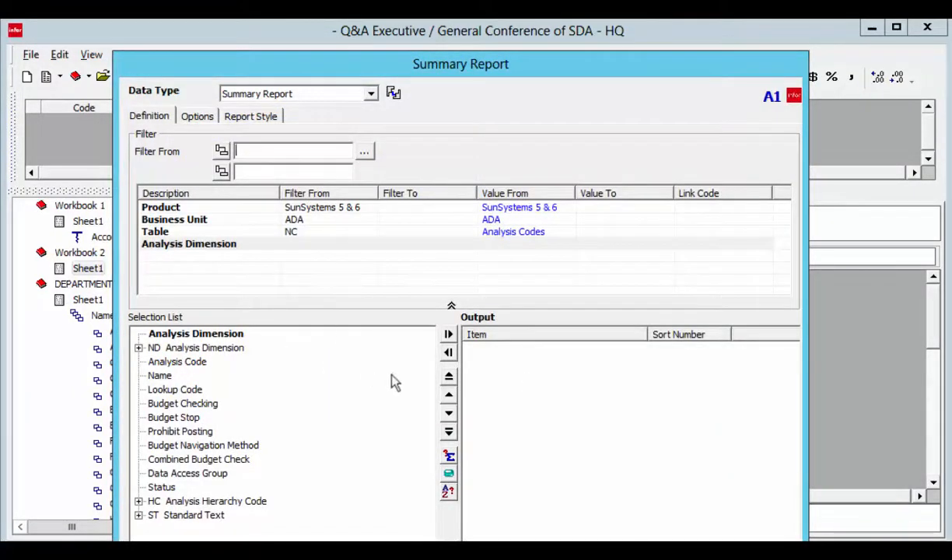
- Filter the Analysis Dimension from 04 to 04, the Function dimension
{"action": "left_click", "coordinate": [364, 152]}
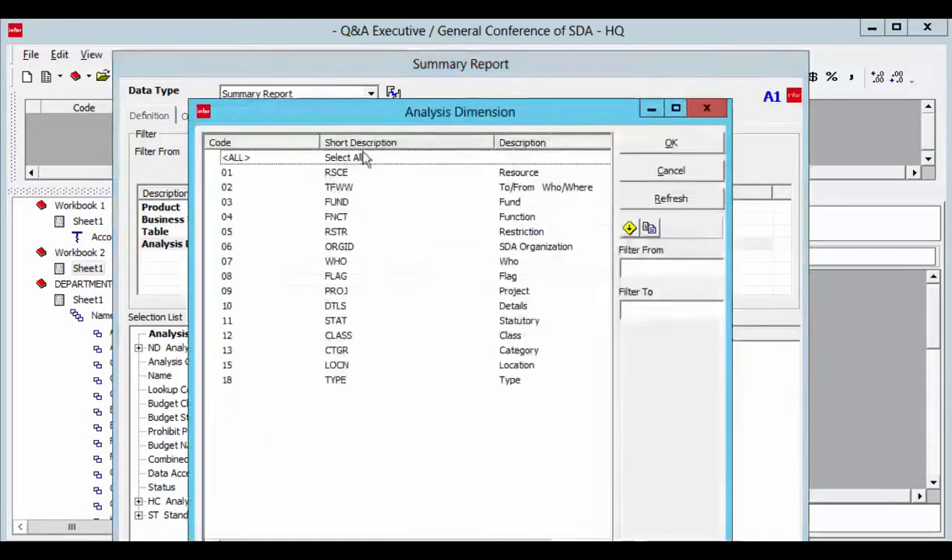
{"action": "double_click", "coordinate": [334, 217]}
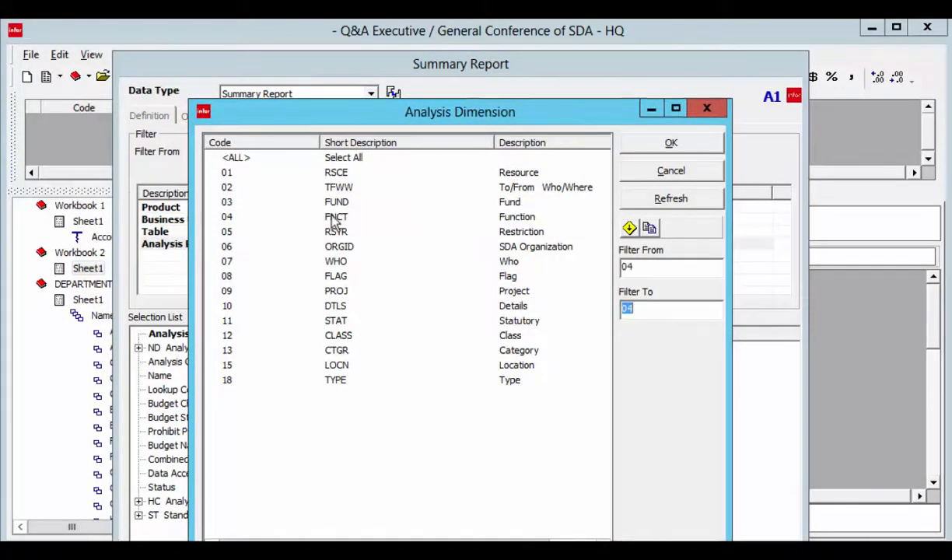
{"action": "left_click", "coordinate": [667, 144]}
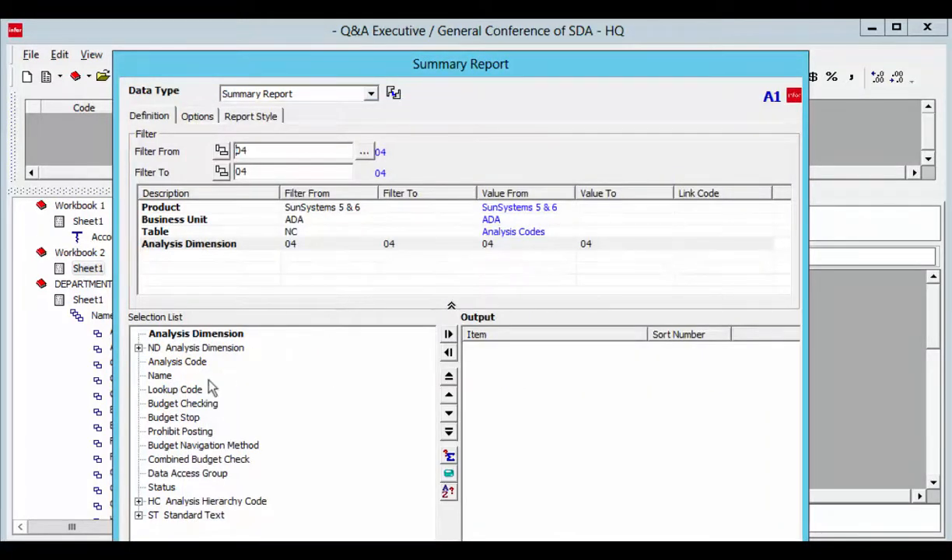
- Output Analysis Code, Name, and the Standard Text fields Description and Paragraph 1, and accept the report definition
{"action": "double_click", "coordinate": [163, 364]}
{"action": "double_click", "coordinate": [160, 377]}
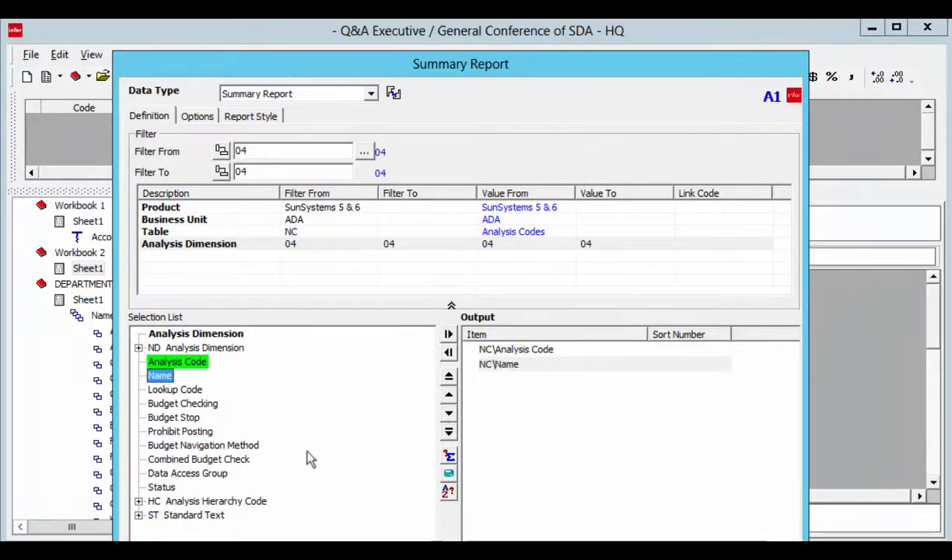
{"action": "left_click", "coordinate": [139, 517]}
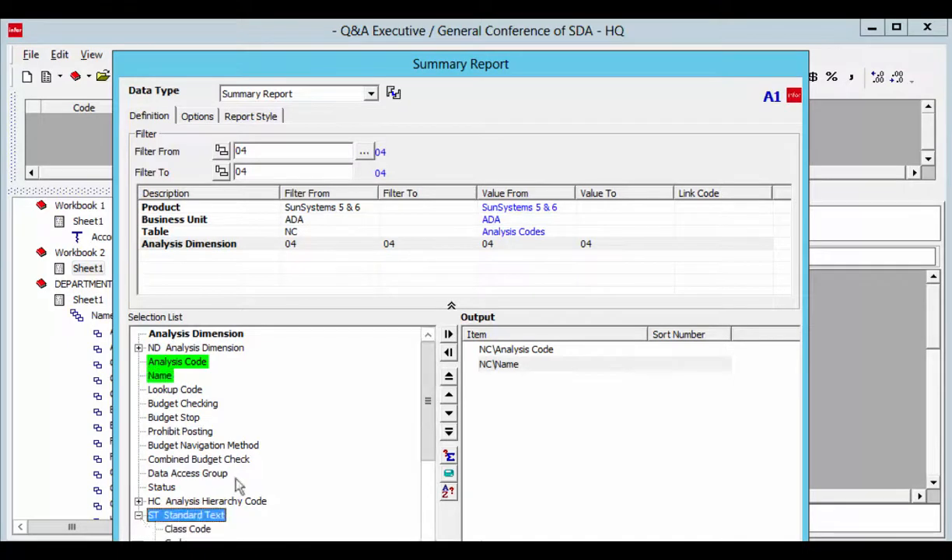
{"action": "mouse_move", "coordinate": [426, 418]}
{"action": "left_mouse_down"}
{"action": "mouse_move", "coordinate": [422, 455]}
{"action": "mouse_move", "coordinate": [425, 418]}
{"action": "left_mouse_up"}
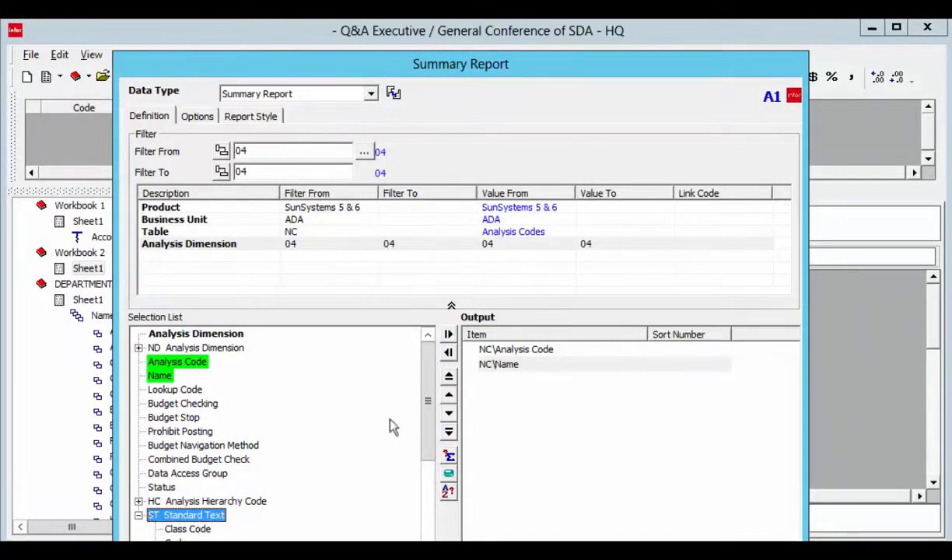
{"action": "left_click_drag", "start_coordinate": [432, 416], "coordinate": [418, 506]}
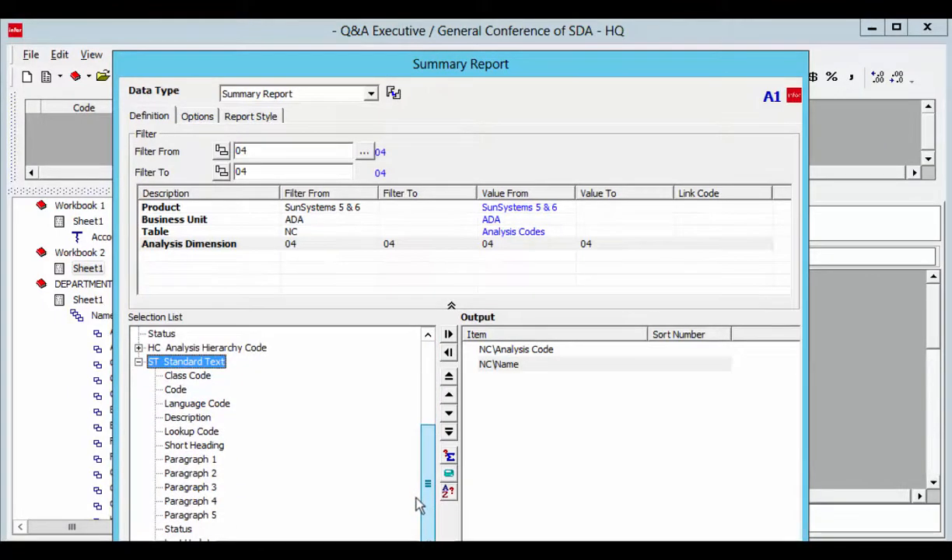
{"action": "left_click", "coordinate": [197, 420]}
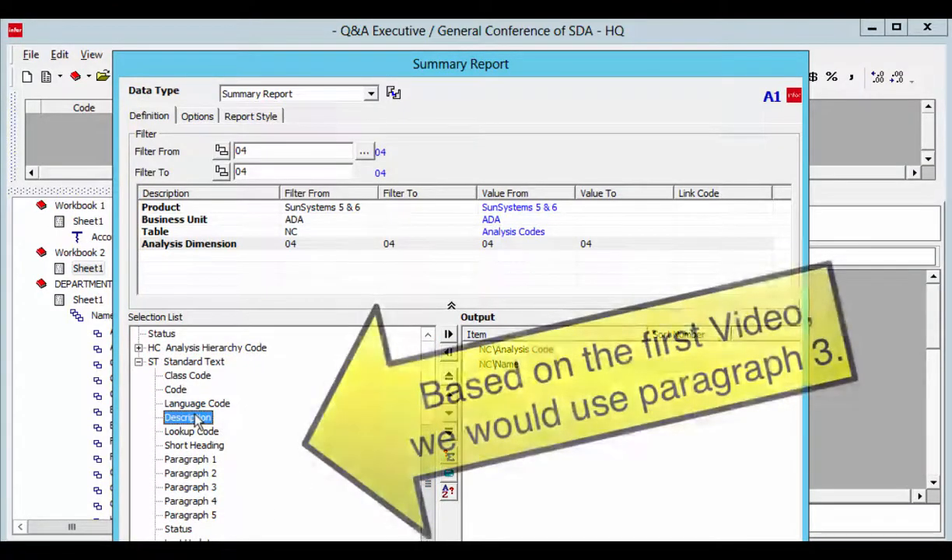
{"action": "left_click", "coordinate": [193, 461]}
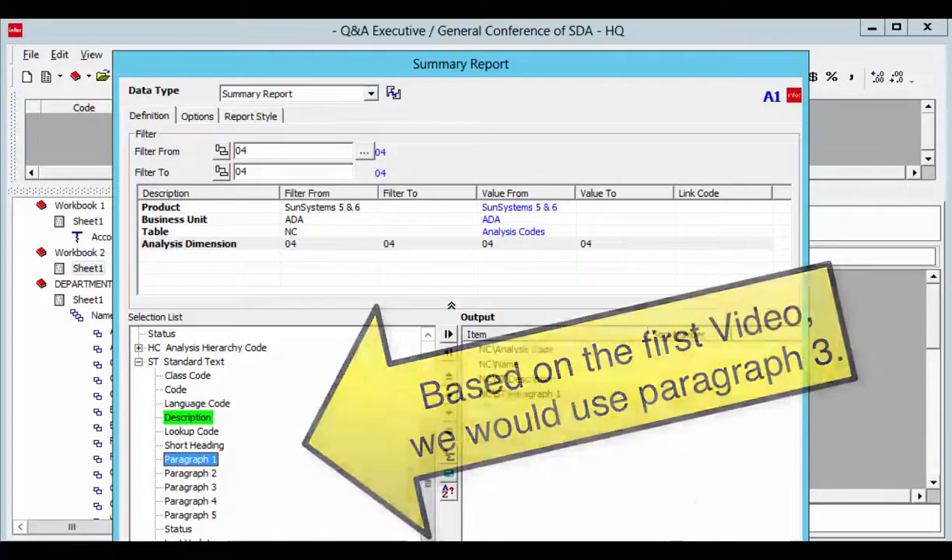
{"action": "left_click", "coordinate": [691, 540]}
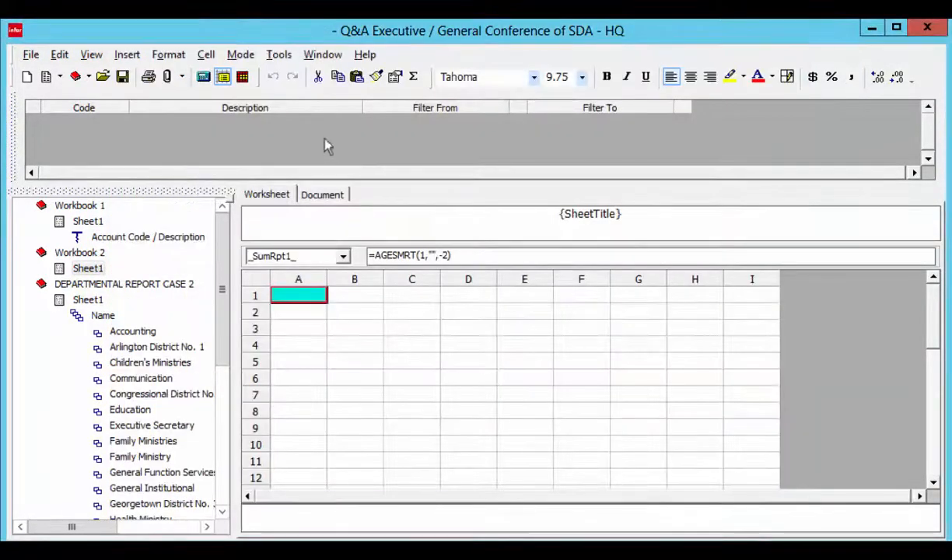
- Extract the primary worksheets to fill the summary report with data
{"action": "left_click", "coordinate": [202, 78]}
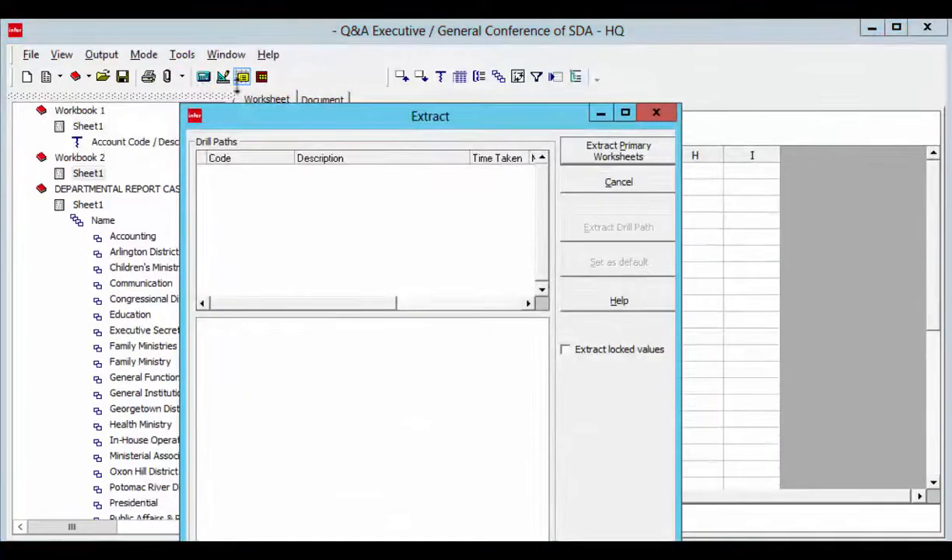
{"action": "left_click", "coordinate": [592, 154]}
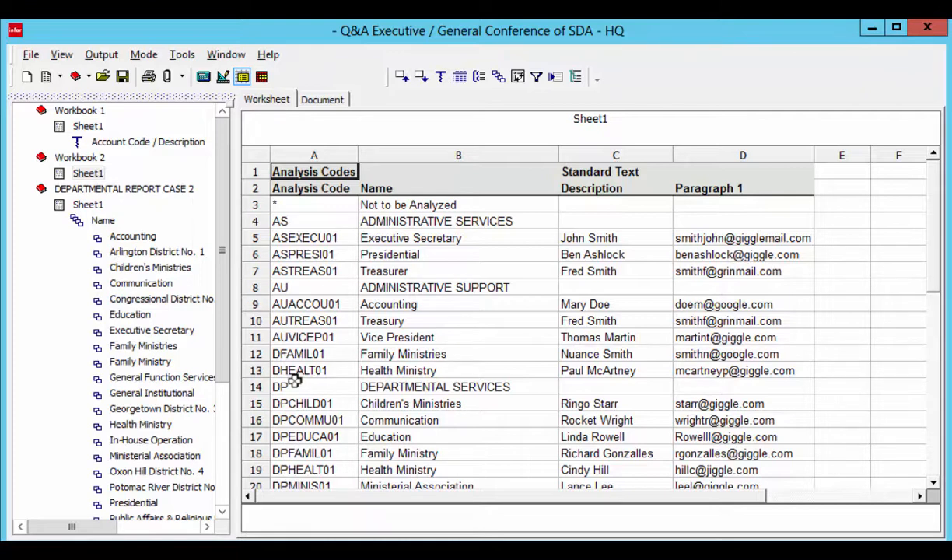
- Examine the extracted analysis codes against their names, Standard Text descriptions and Paragraph 1 contact entries
{"action": "mouse_move", "coordinate": [394, 384]}
{"action": "mouse_move", "coordinate": [301, 243]}
{"action": "mouse_move", "coordinate": [579, 241]}
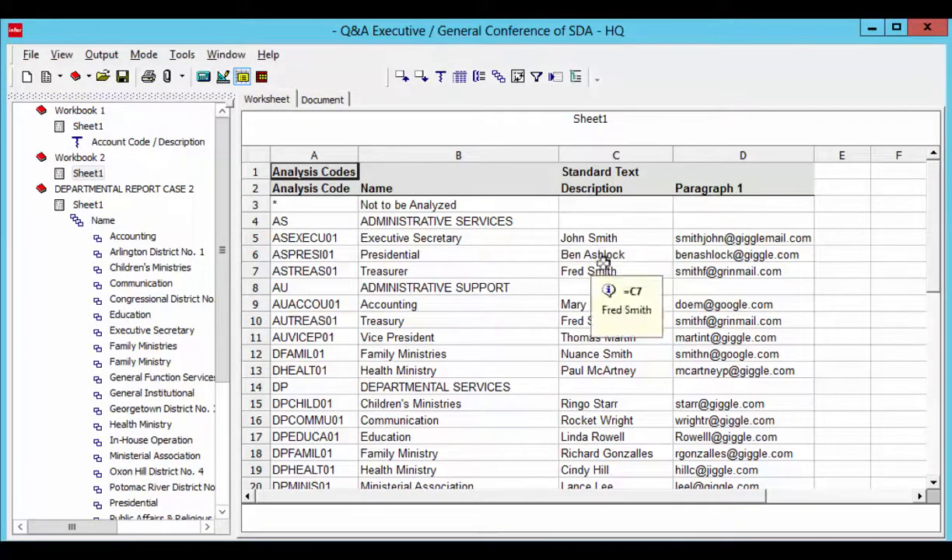
{"action": "mouse_move", "coordinate": [689, 245]}
{"action": "mouse_move", "coordinate": [756, 271]}
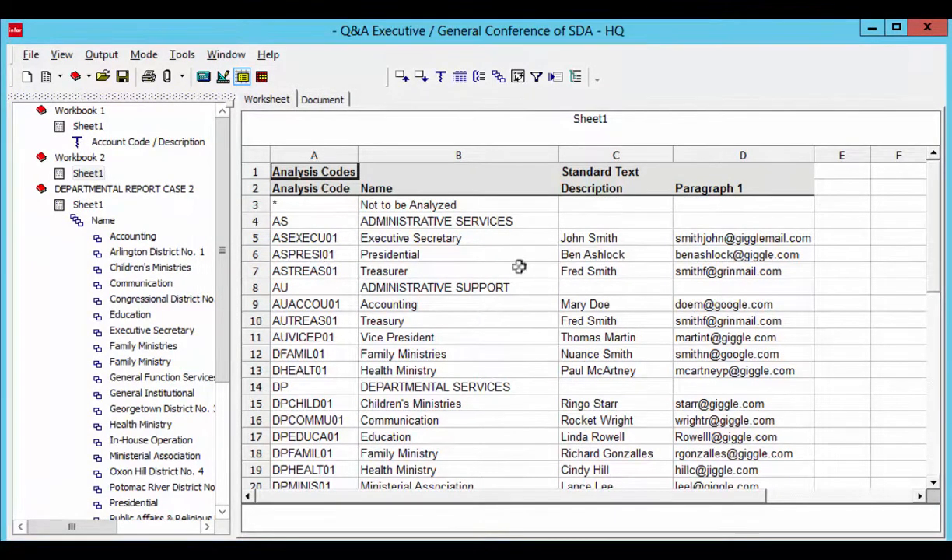
{"action": "mouse_move", "coordinate": [495, 297]}
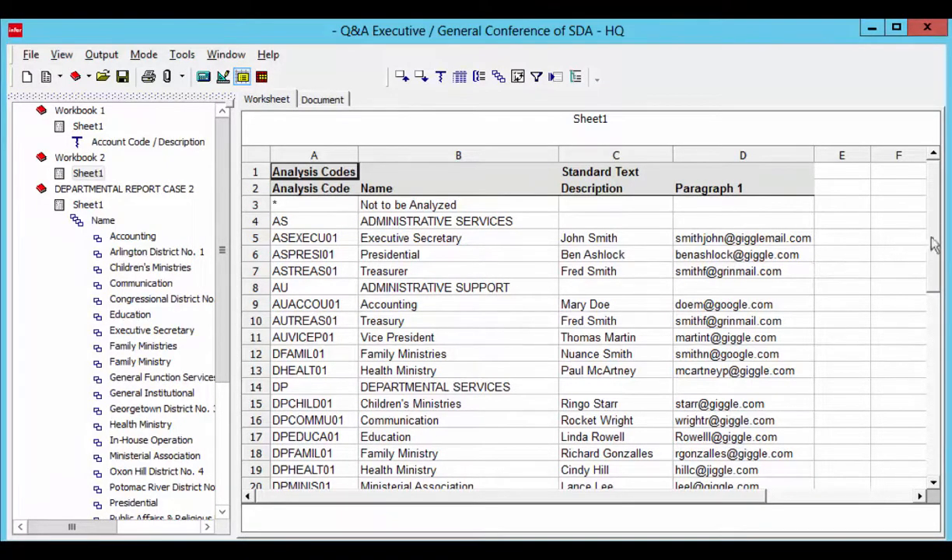
{"action": "left_click_drag", "start_coordinate": [938, 247], "coordinate": [938, 225]}
{"action": "mouse_move", "coordinate": [616, 298]}
{"action": "mouse_move", "coordinate": [445, 262]}
{"action": "mouse_move", "coordinate": [452, 370]}
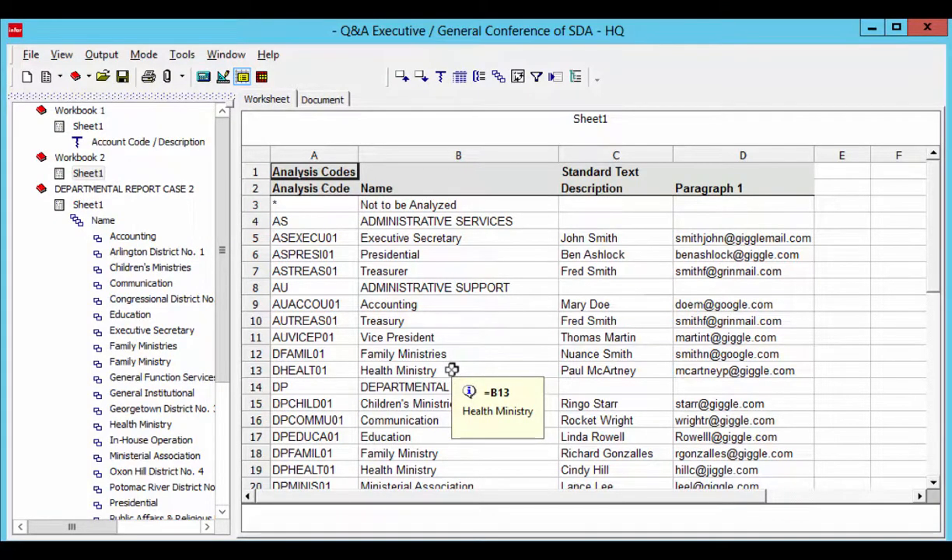
{"action": "mouse_move", "coordinate": [455, 306]}
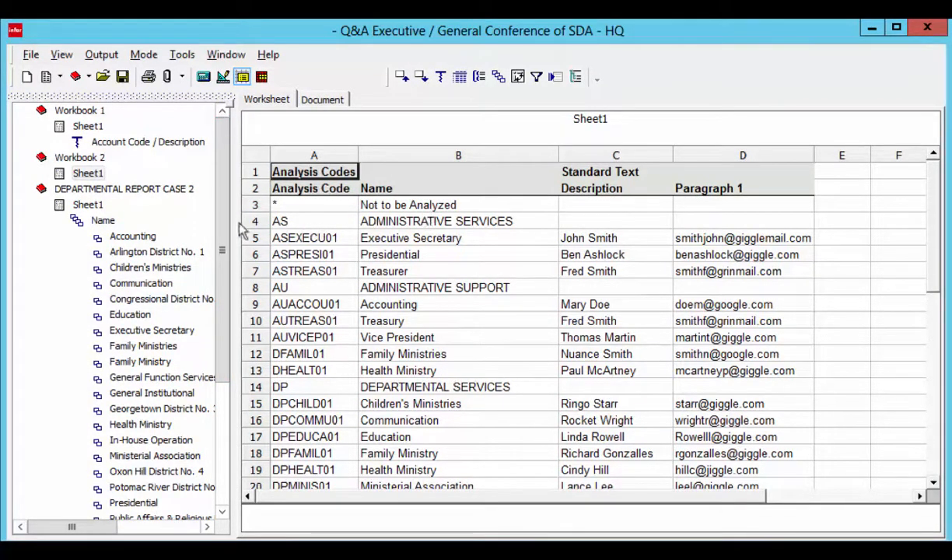
- View Sheet1 of DEPARTMENTAL REPORT CASE 2 and its Accounting breakout, checking the department name in F2
{"action": "left_click", "coordinate": [86, 204]}
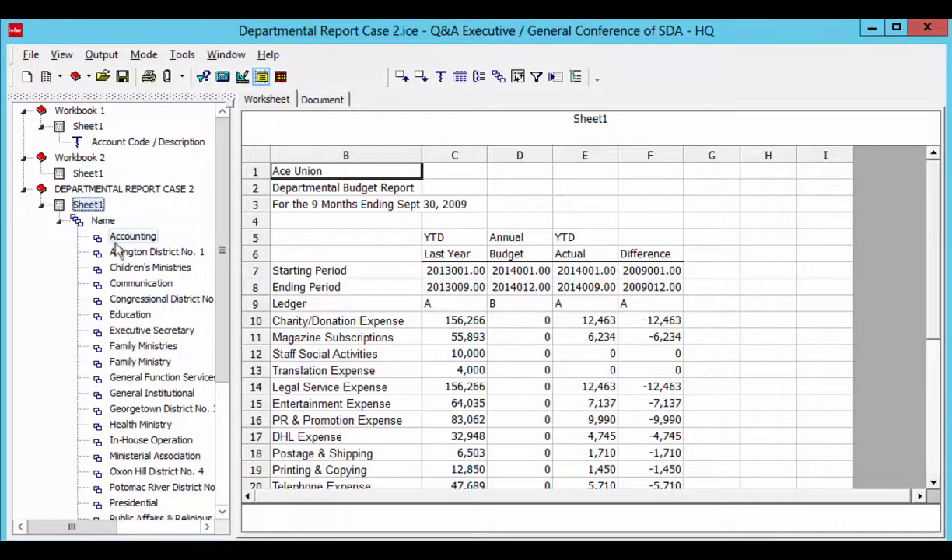
{"action": "left_click", "coordinate": [117, 240]}
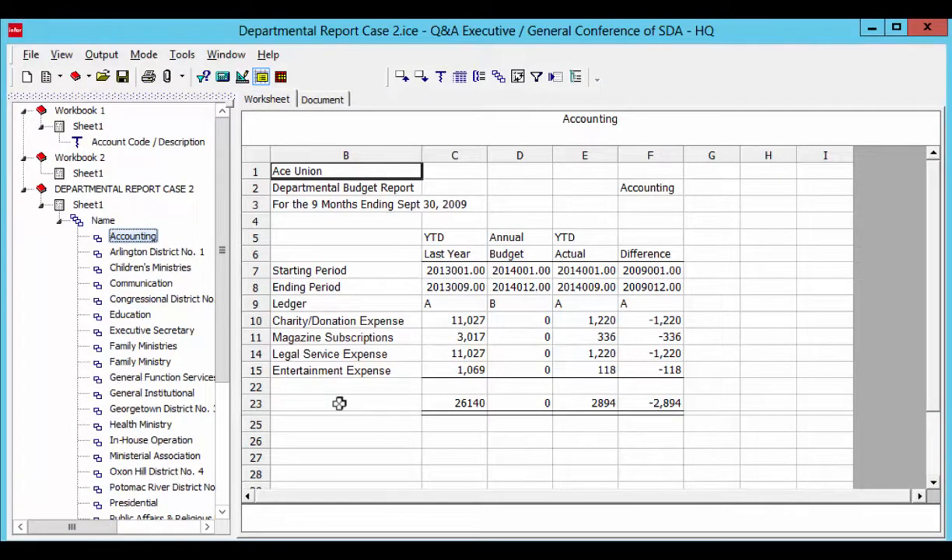
{"action": "mouse_move", "coordinate": [645, 189]}
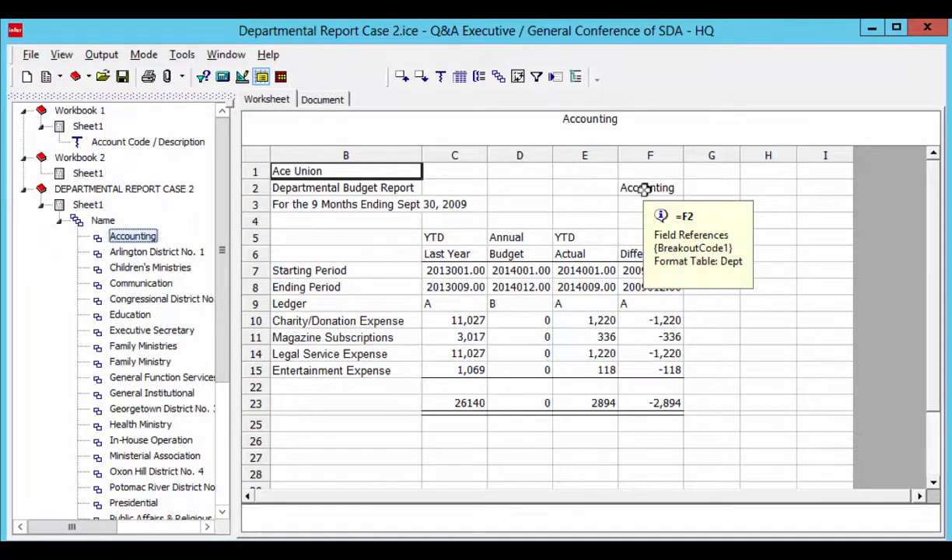
{"action": "mouse_move", "coordinate": [408, 276]}
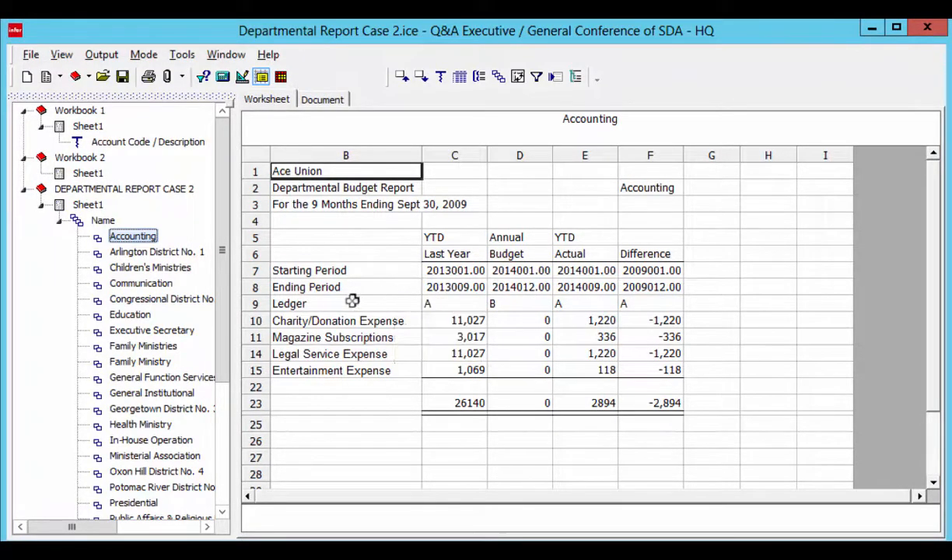
{"action": "mouse_move", "coordinate": [317, 299]}
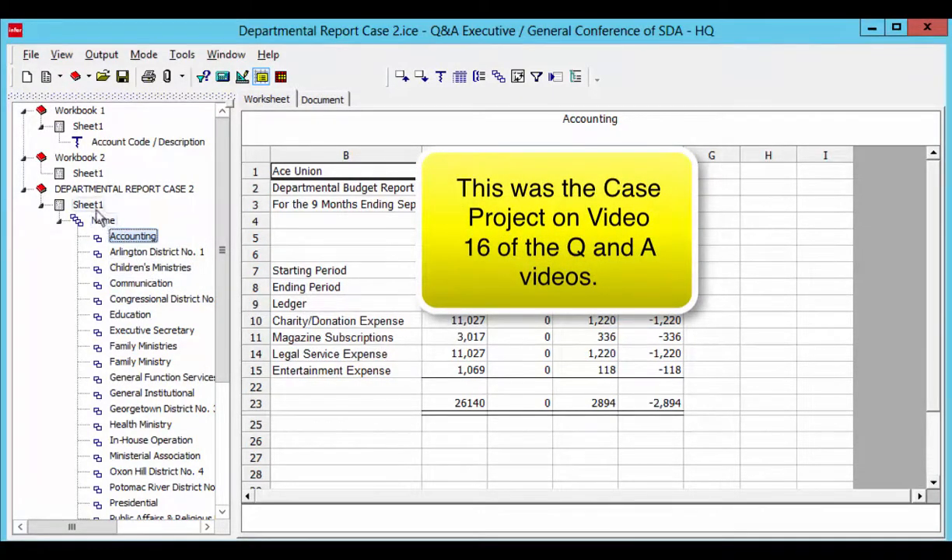
- Compare the departmental report's Sheet1 with its Accounting, Children's Ministries, Communication and Congressional District No. 2 breakouts
{"action": "left_click", "coordinate": [94, 207]}
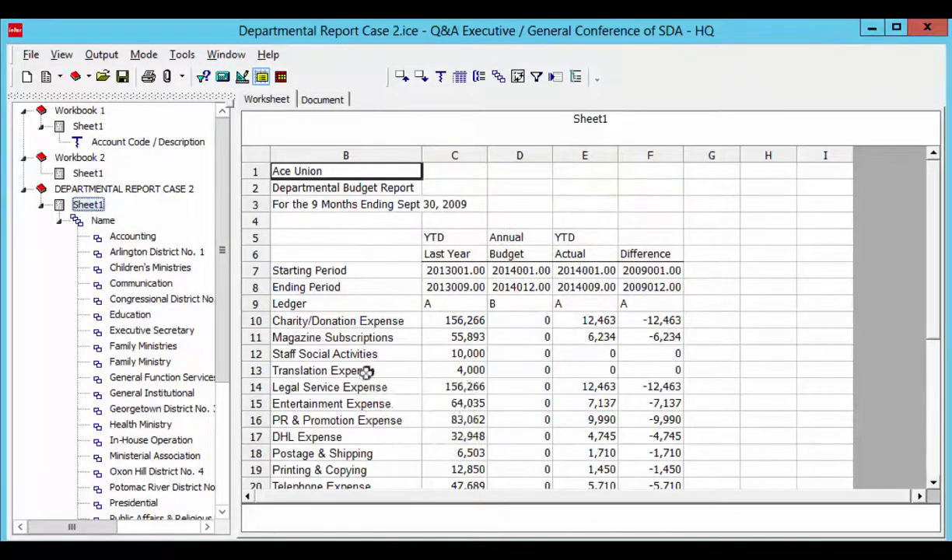
{"action": "left_click", "coordinate": [132, 237]}
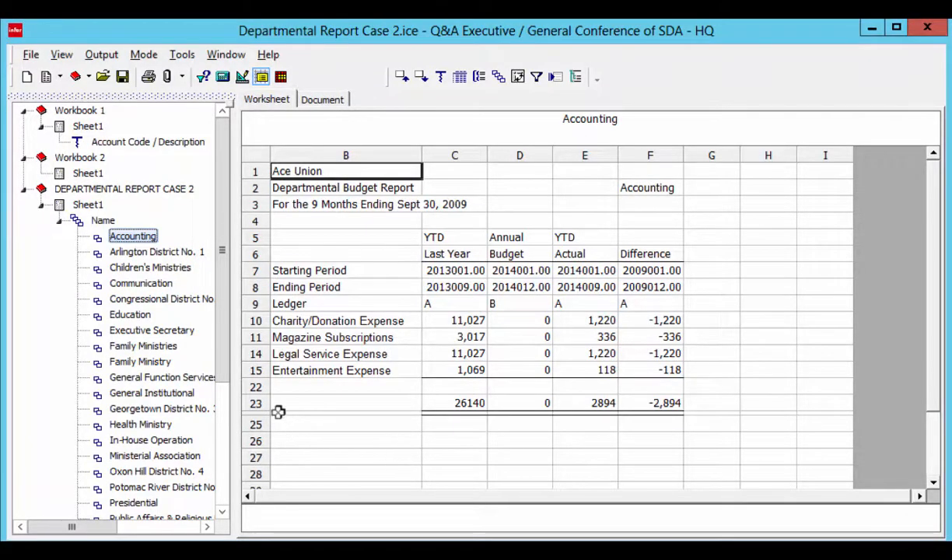
{"action": "left_click", "coordinate": [143, 272]}
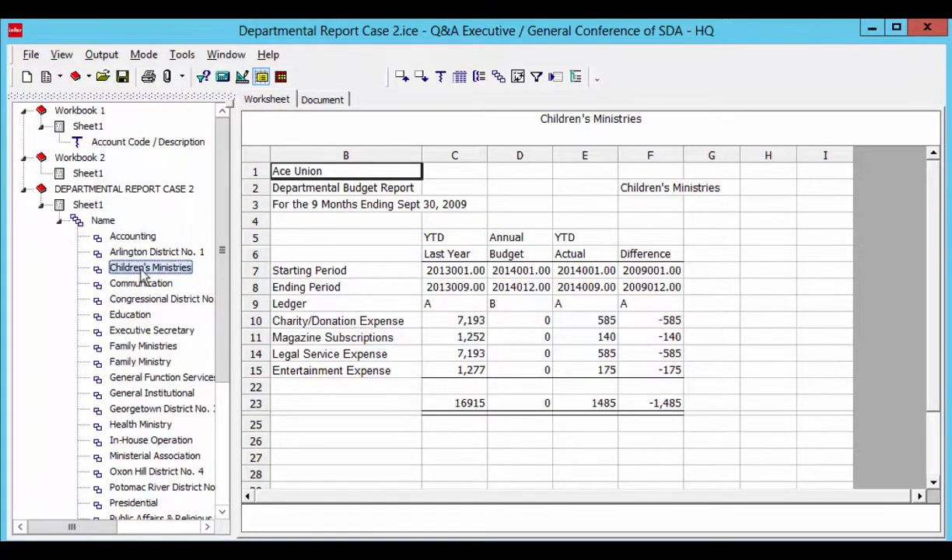
{"action": "left_click", "coordinate": [141, 284]}
{"action": "left_click", "coordinate": [142, 300]}
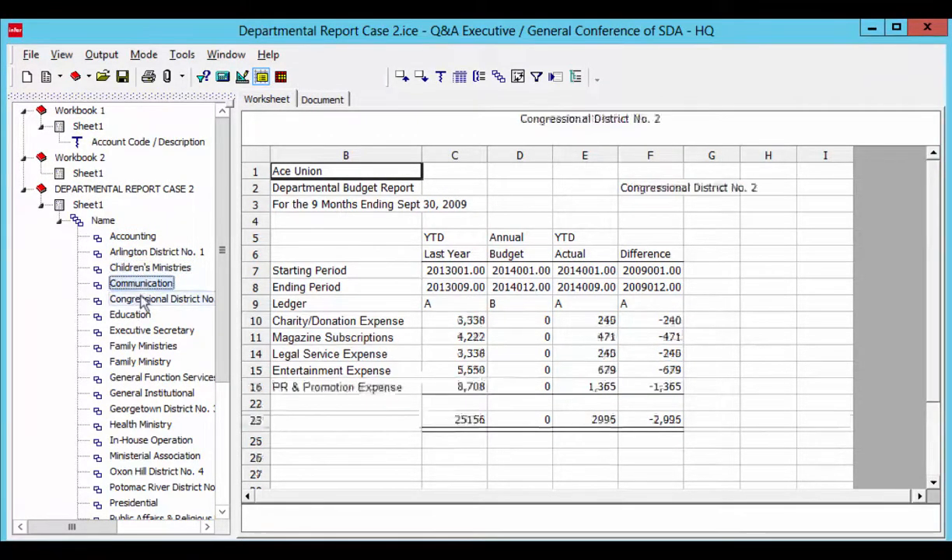
- View Sheet1 and the Account Code / Description sheet in Workbook 1, and return to Workbook 2's Sheet1
{"action": "left_click", "coordinate": [89, 127]}
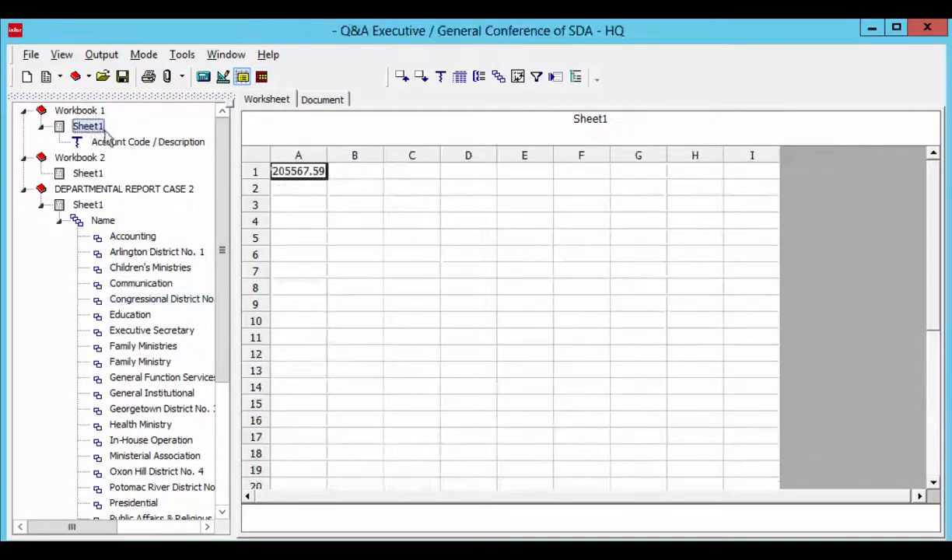
{"action": "left_click", "coordinate": [114, 144]}
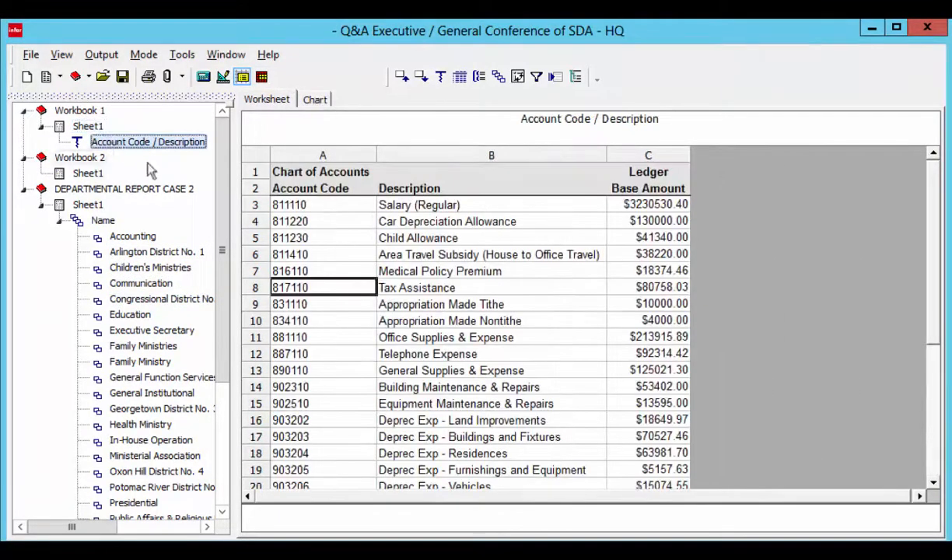
{"action": "left_click", "coordinate": [88, 173]}
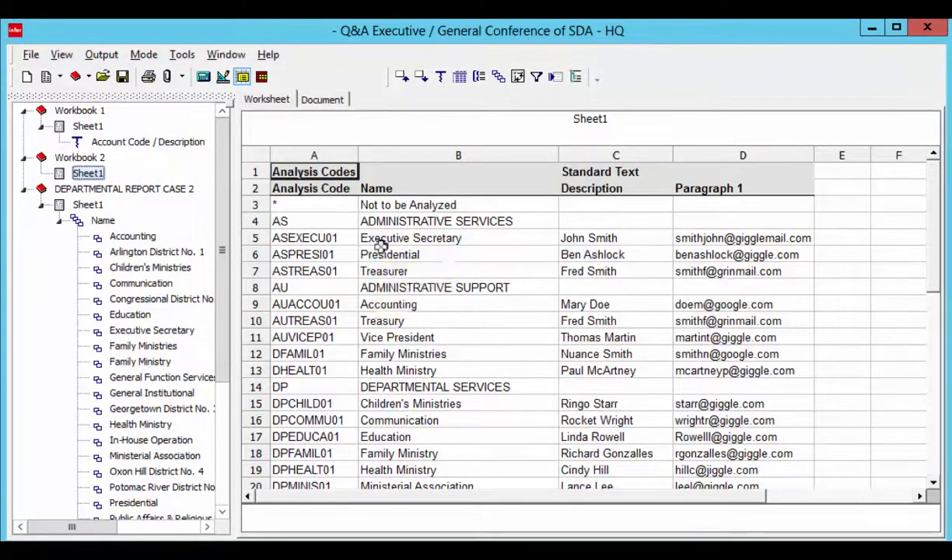
{"action": "mouse_move", "coordinate": [383, 245]}
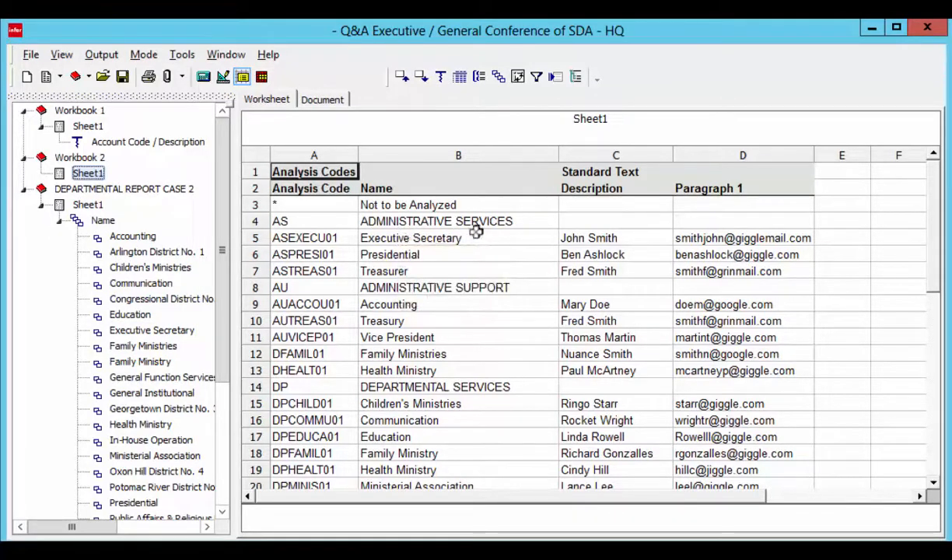
- Check the Executive Secretary's contact name and e-mail in Workbook 2's Sheet1, and view the departmental report's Communication breakout
{"action": "mouse_move", "coordinate": [587, 238]}
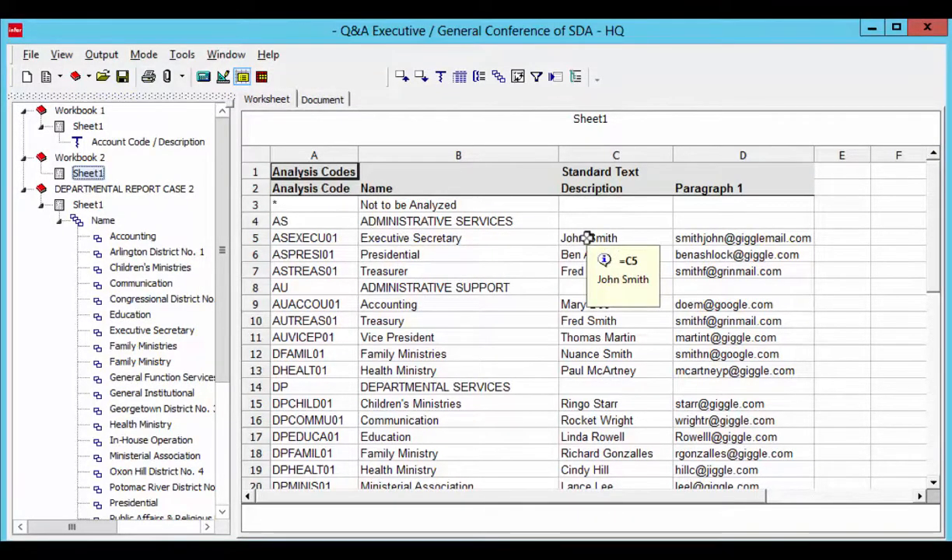
{"action": "mouse_move", "coordinate": [697, 239]}
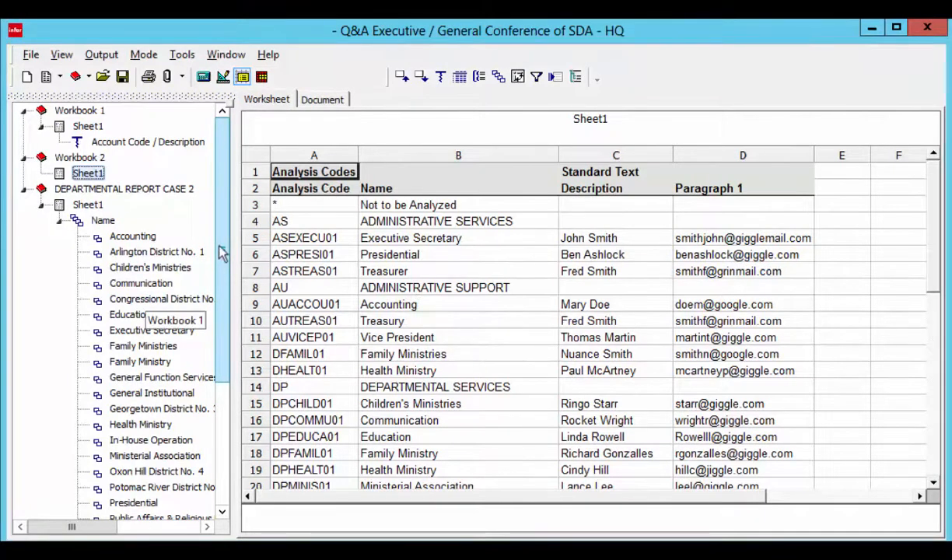
{"action": "left_click_drag", "start_coordinate": [220, 248], "coordinate": [223, 300]}
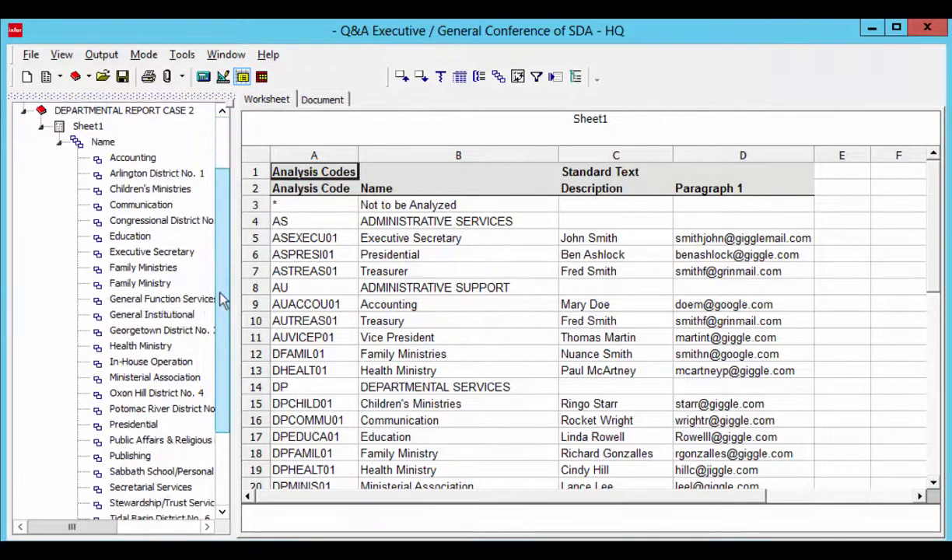
{"action": "left_click", "coordinate": [144, 205]}
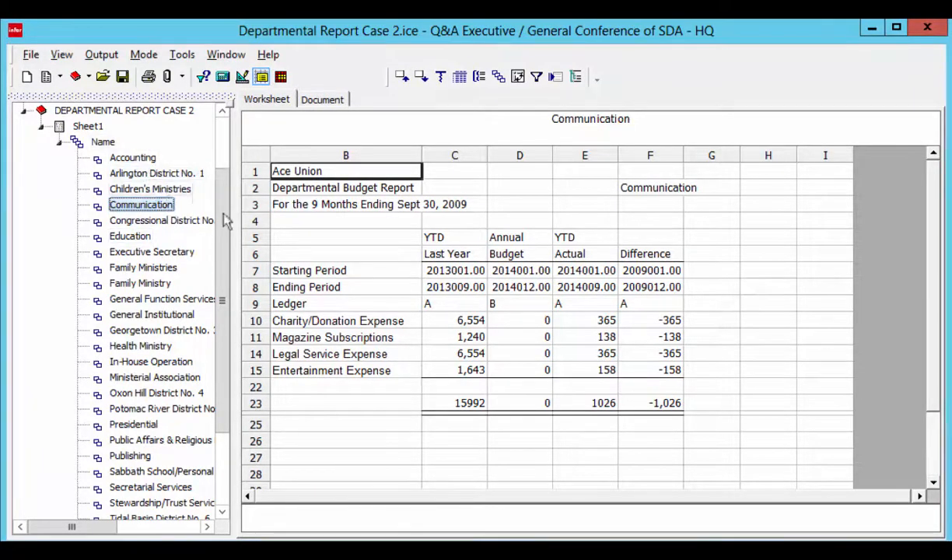
- Set up a Microsoft Office output of the departmental report to the existing file test in QA Case Project, allowing it to be replaced
{"action": "left_click", "coordinate": [101, 55]}
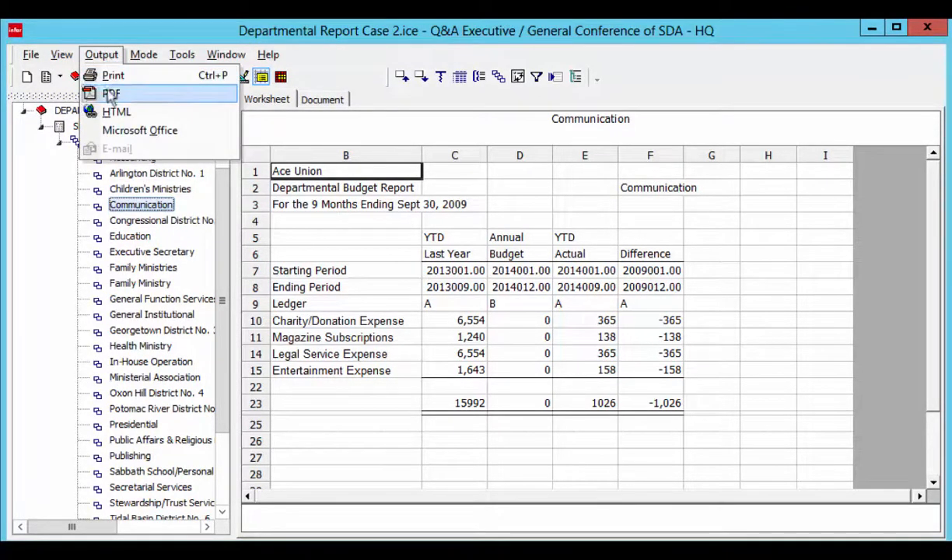
{"action": "left_click", "coordinate": [125, 130]}
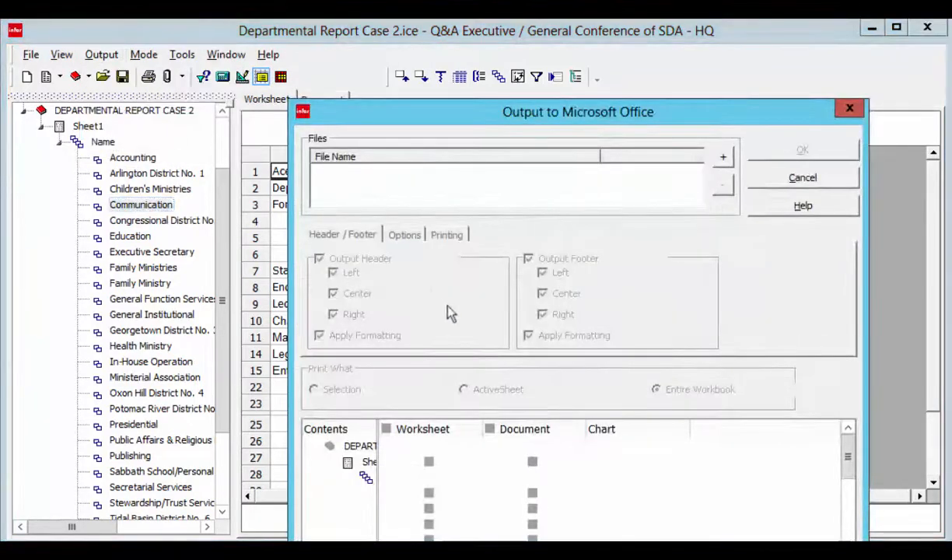
{"action": "left_click", "coordinate": [722, 159]}
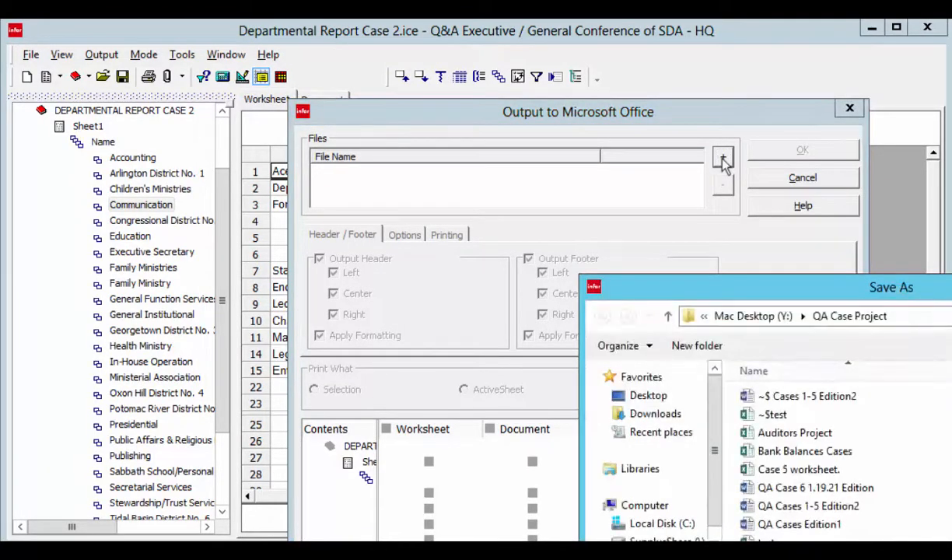
{"action": "left_click_drag", "start_coordinate": [770, 289], "coordinate": [517, 105]}
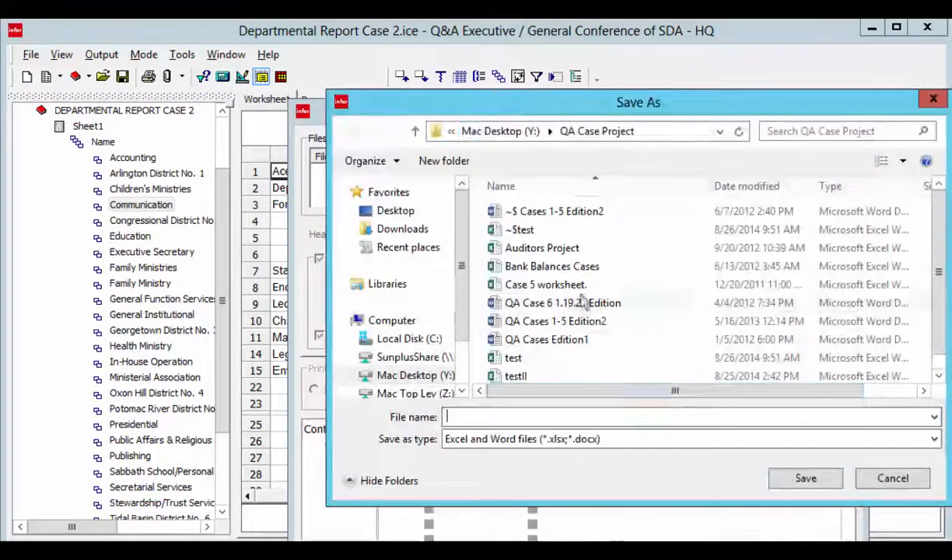
{"action": "left_click", "coordinate": [522, 360]}
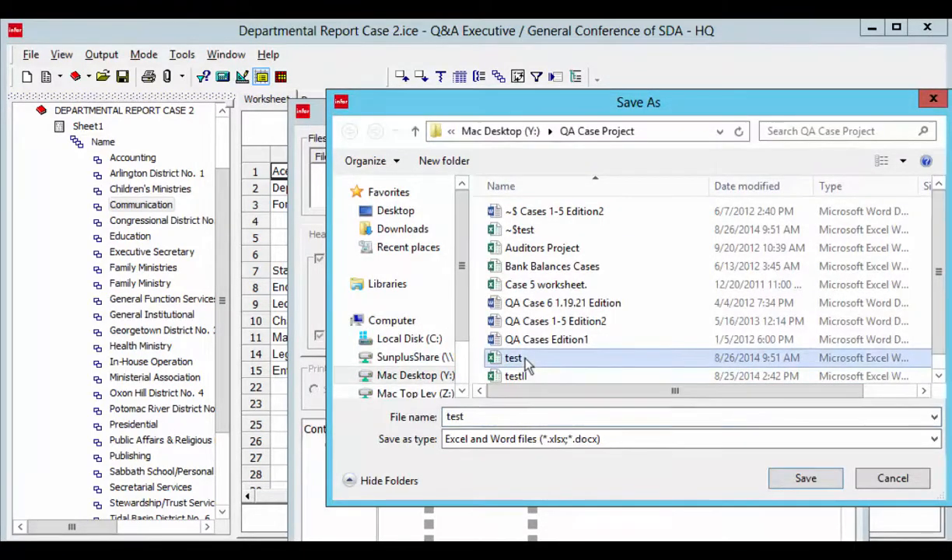
{"action": "left_click", "coordinate": [807, 478]}
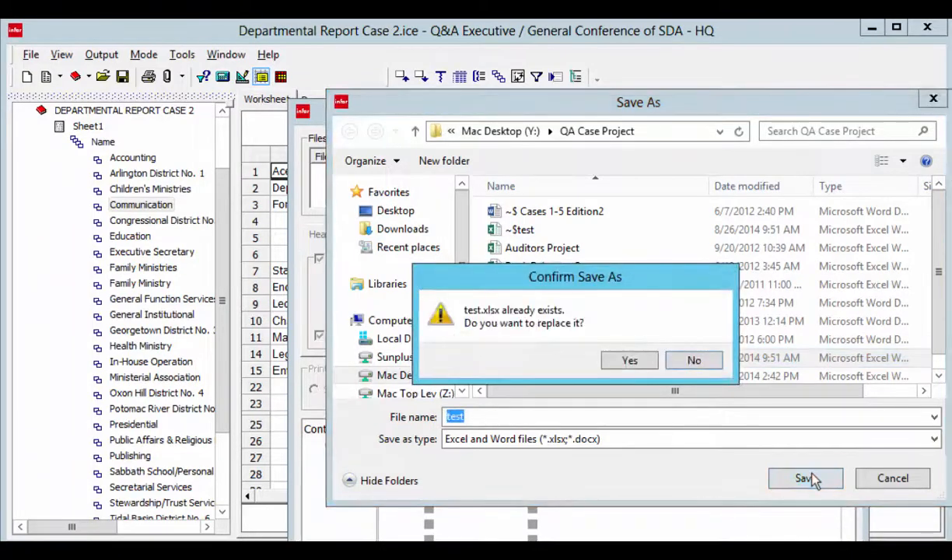
{"action": "left_click", "coordinate": [630, 361]}
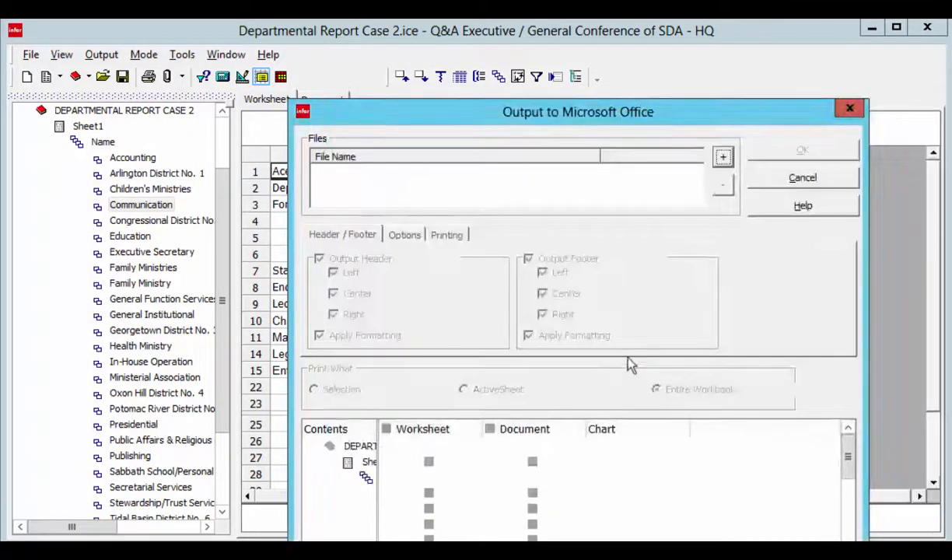
- Disable header and footer output for the test file and set Excel to stay open after the output
{"action": "left_click", "coordinate": [528, 259]}
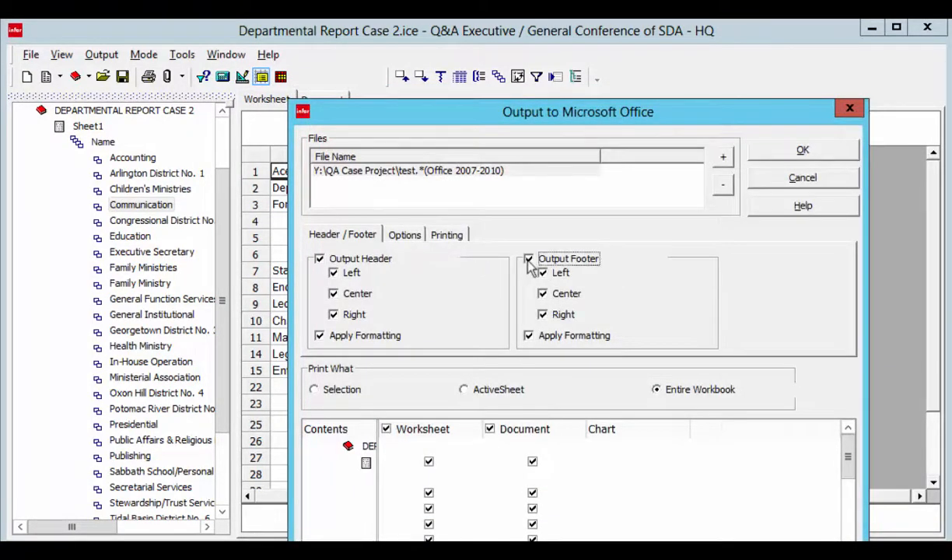
{"action": "left_click", "coordinate": [319, 259]}
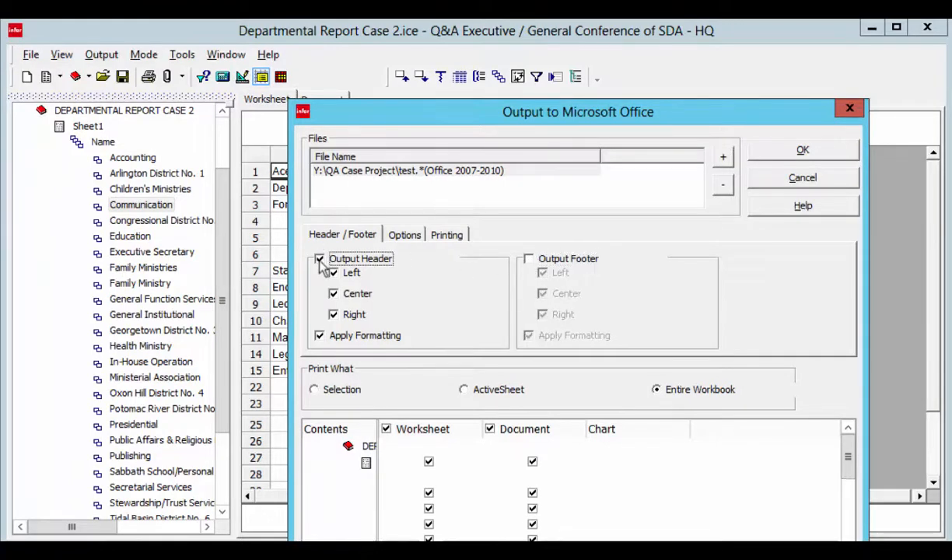
{"action": "left_click", "coordinate": [398, 235]}
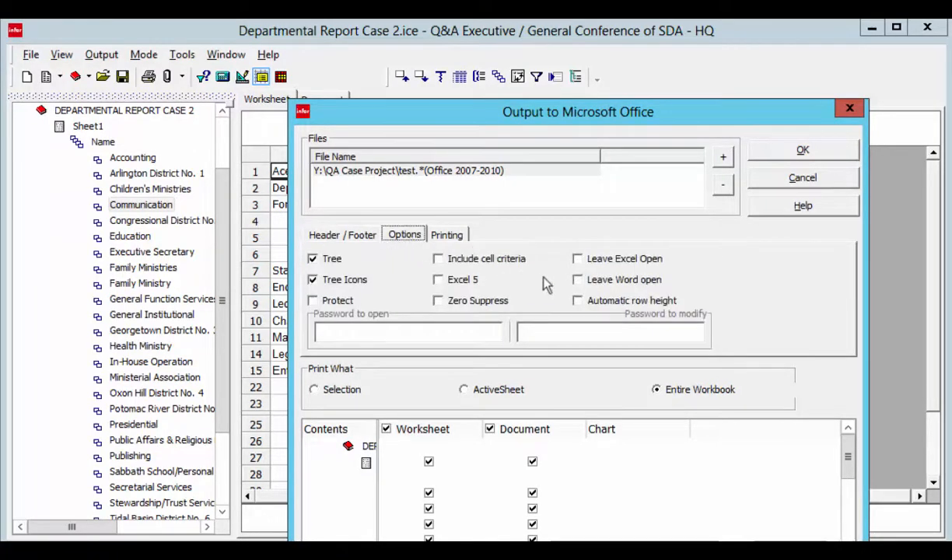
{"action": "left_click", "coordinate": [577, 259]}
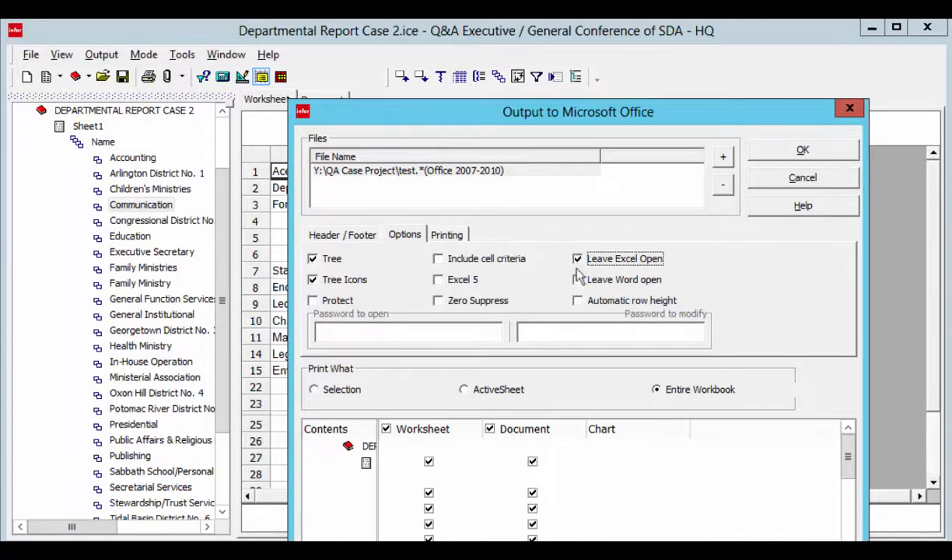
- Exclude all Document pages and Sheet1's worksheet, keep the breakout worksheets selected, and output the workbook to Excel
{"action": "left_click", "coordinate": [489, 429]}
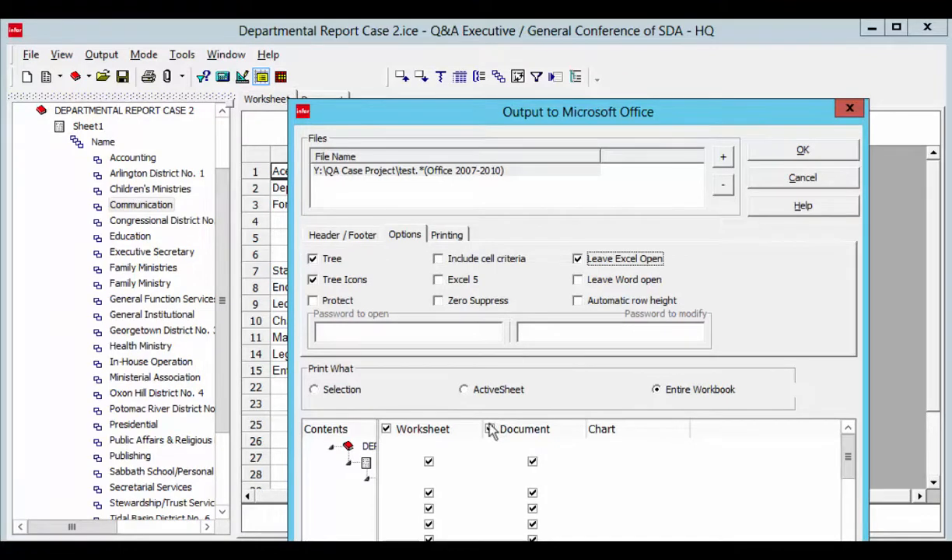
{"action": "left_click", "coordinate": [386, 430]}
{"action": "left_click", "coordinate": [386, 429]}
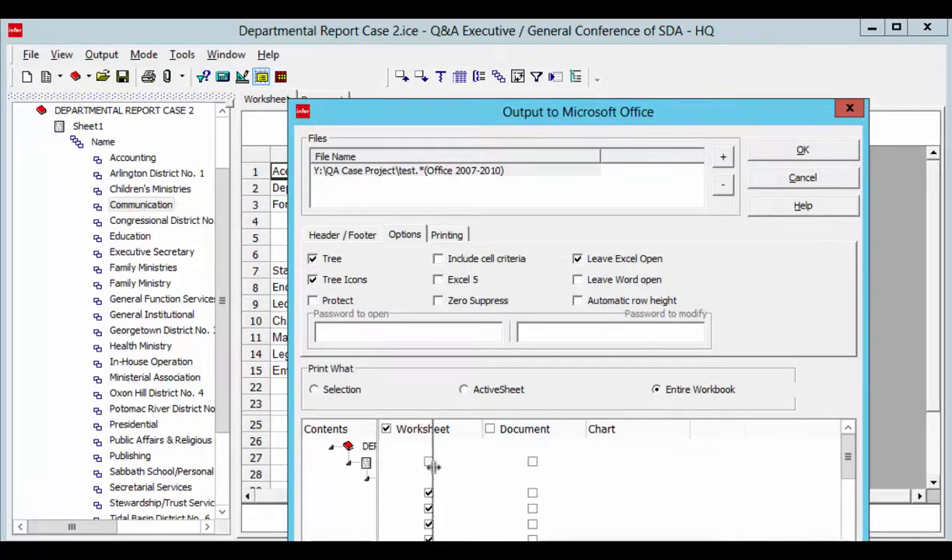
{"action": "left_click_drag", "start_coordinate": [411, 475], "coordinate": [466, 475]}
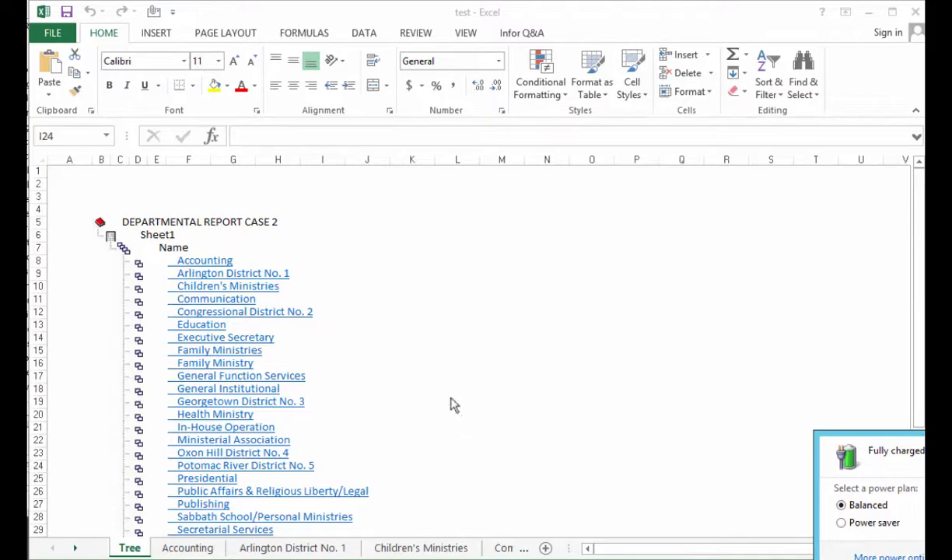
- View the Accounting and Arlington District No. 1 sheets in the exported test workbook, and minimize it
{"action": "left_click", "coordinate": [199, 550]}
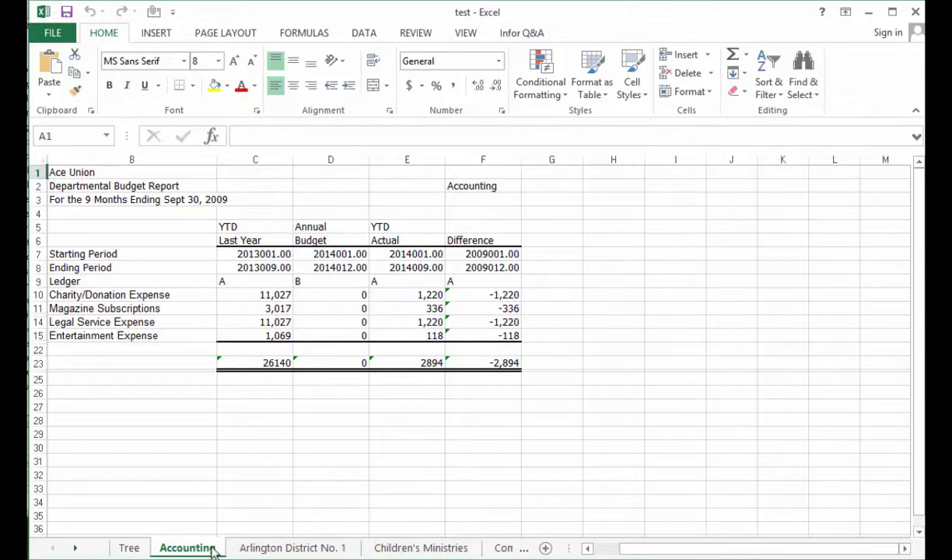
{"action": "left_click", "coordinate": [257, 548]}
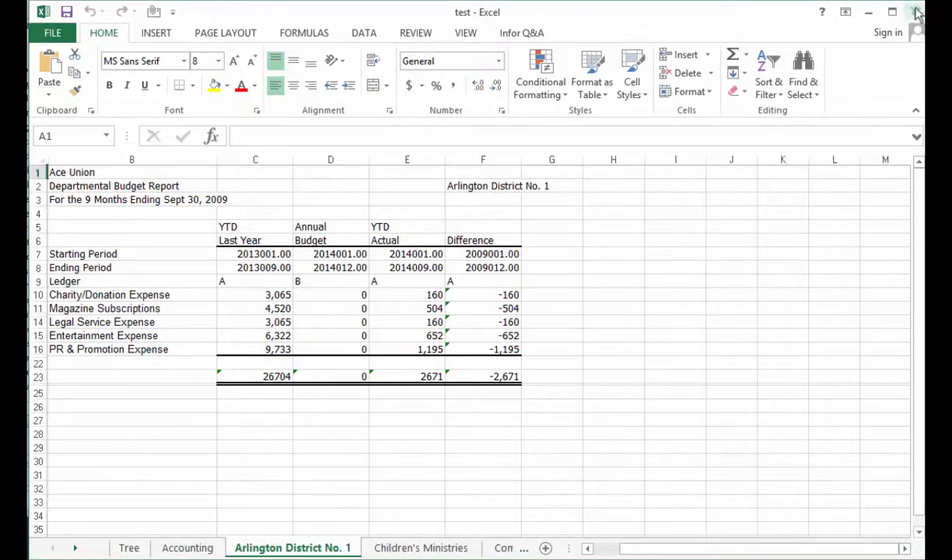
{"action": "left_click", "coordinate": [868, 12]}
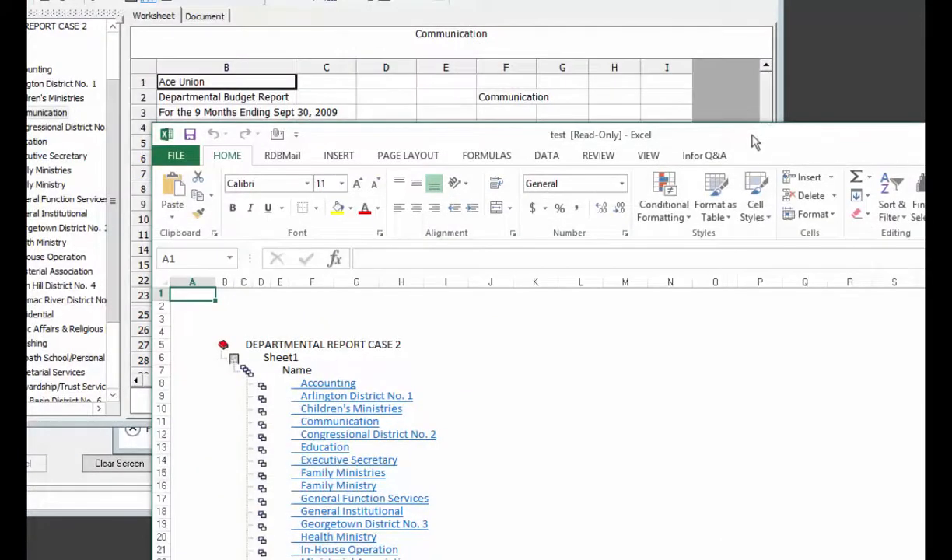
- Compare the Tree sheet of the read-only test workbook in Excel with the Communication breakout in Q&A Executive
{"action": "left_click_drag", "start_coordinate": [721, 138], "coordinate": [636, 30]}
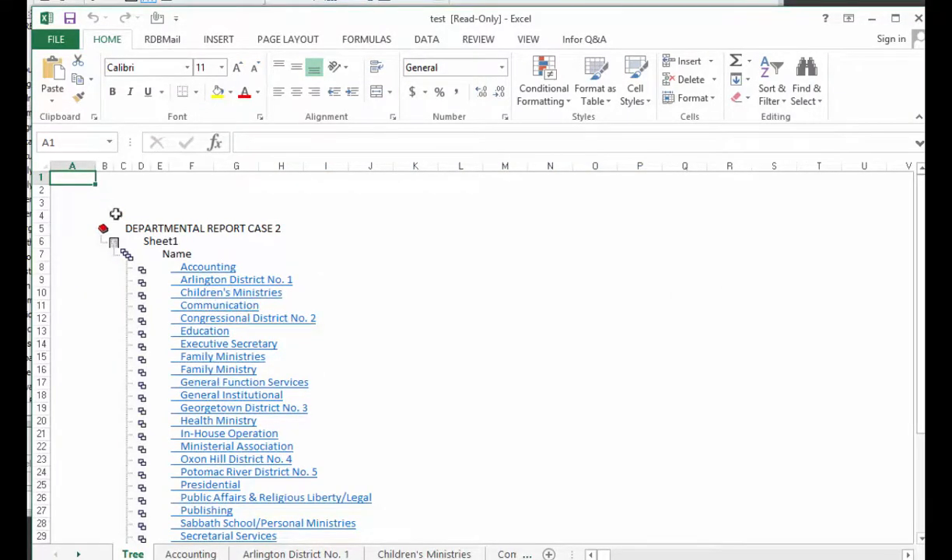
{"action": "left_click", "coordinate": [28, 105]}
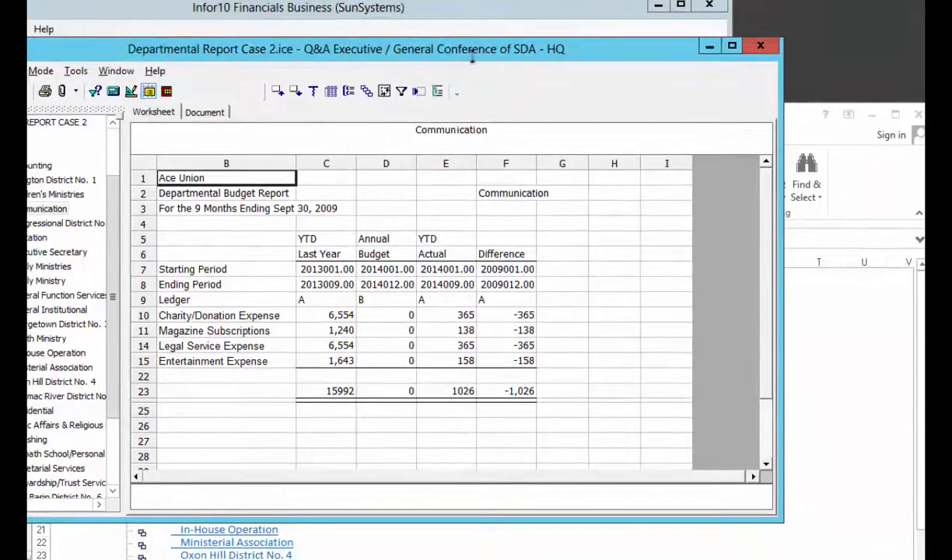
{"action": "left_click_drag", "start_coordinate": [472, 53], "coordinate": [655, 82]}
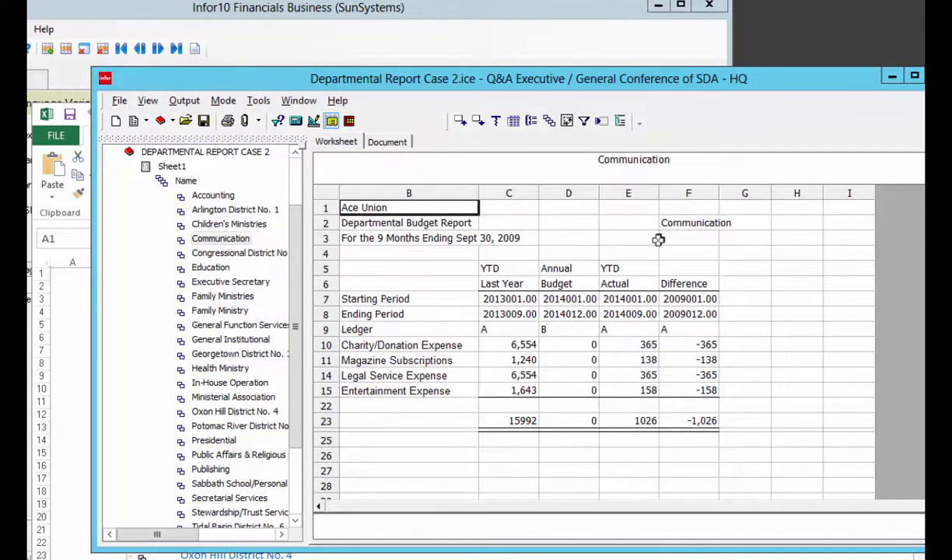
{"action": "left_click", "coordinate": [232, 241]}
{"action": "left_click", "coordinate": [238, 240]}
{"action": "left_click_drag", "start_coordinate": [727, 78], "coordinate": [675, 85]}
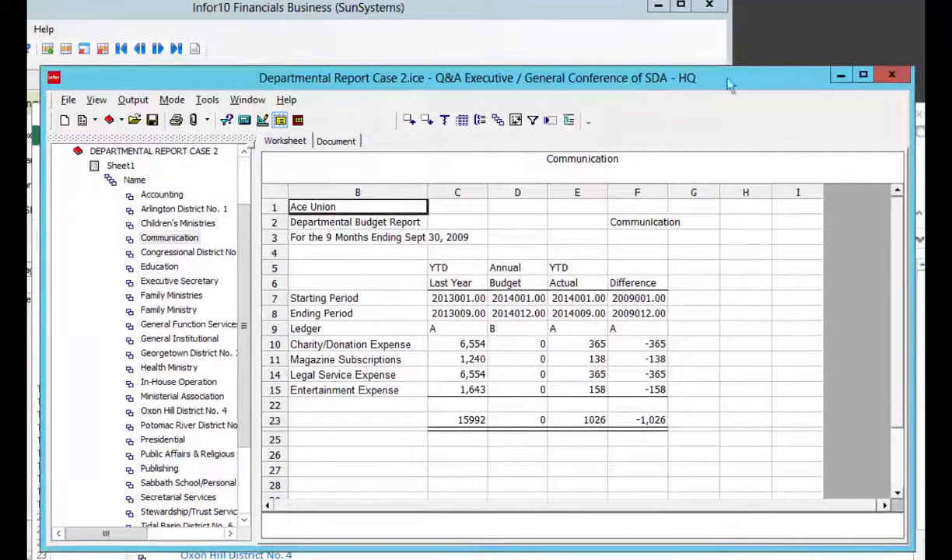
{"action": "left_click", "coordinate": [839, 76]}
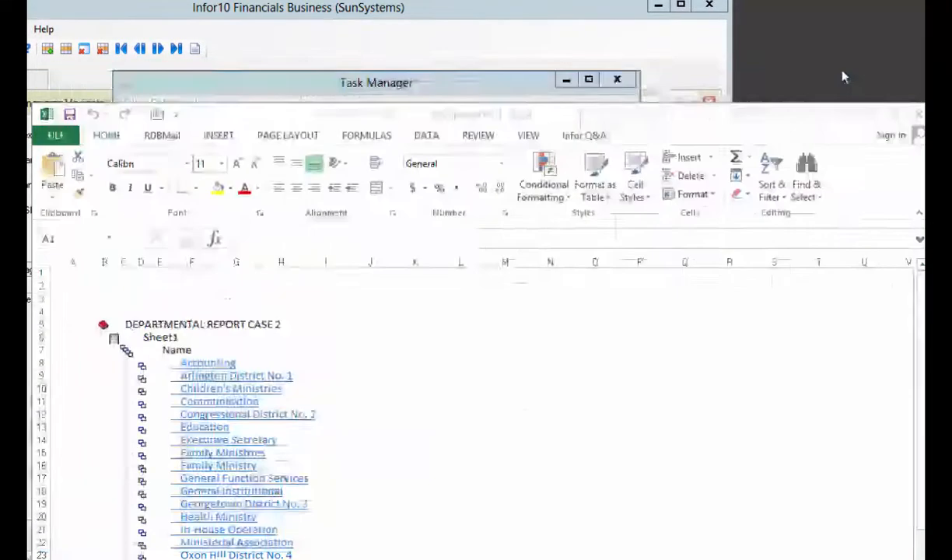
- Insert the RDBMail Send Workbook mail sheet template into the read-only test workbook in Excel
{"action": "left_click_drag", "start_coordinate": [704, 122], "coordinate": [700, 38]}
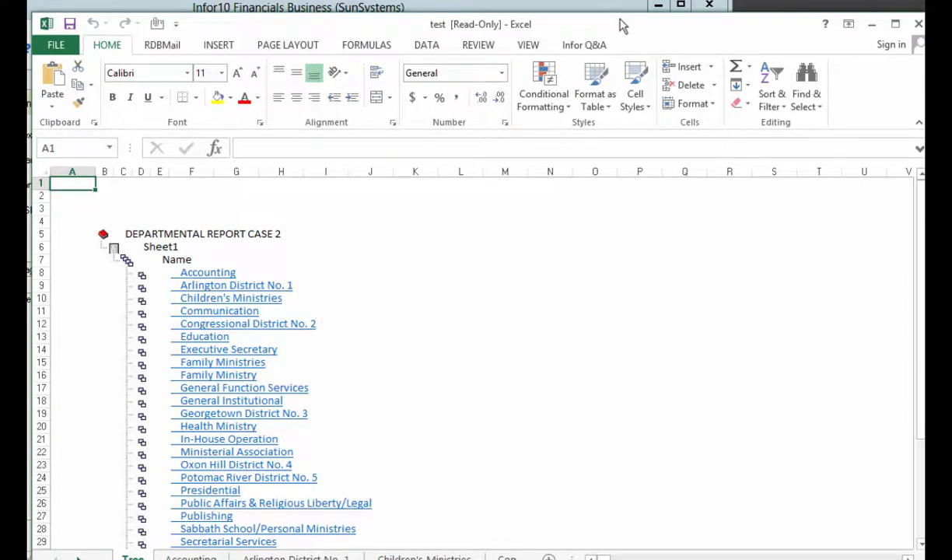
{"action": "left_click_drag", "start_coordinate": [619, 20], "coordinate": [618, 11]}
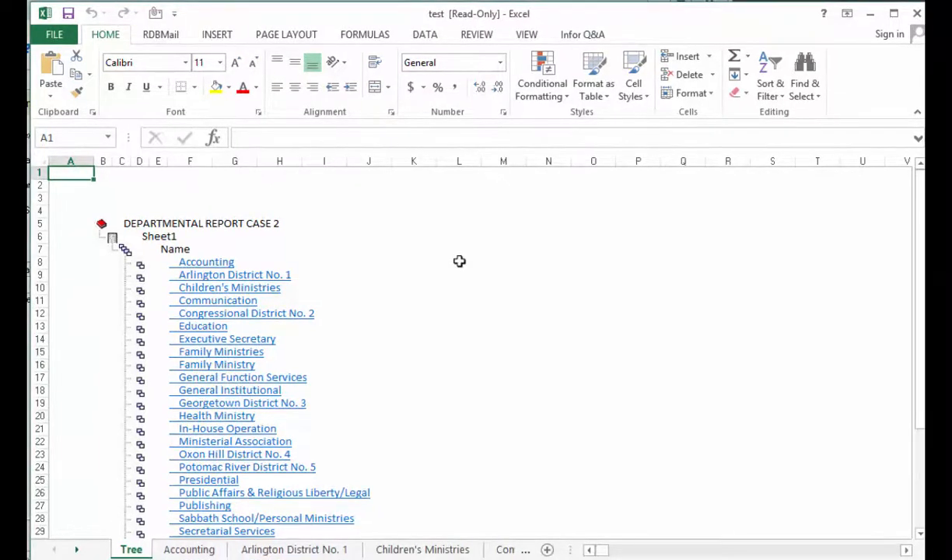
{"action": "left_click", "coordinate": [198, 551]}
{"action": "left_click", "coordinate": [164, 37]}
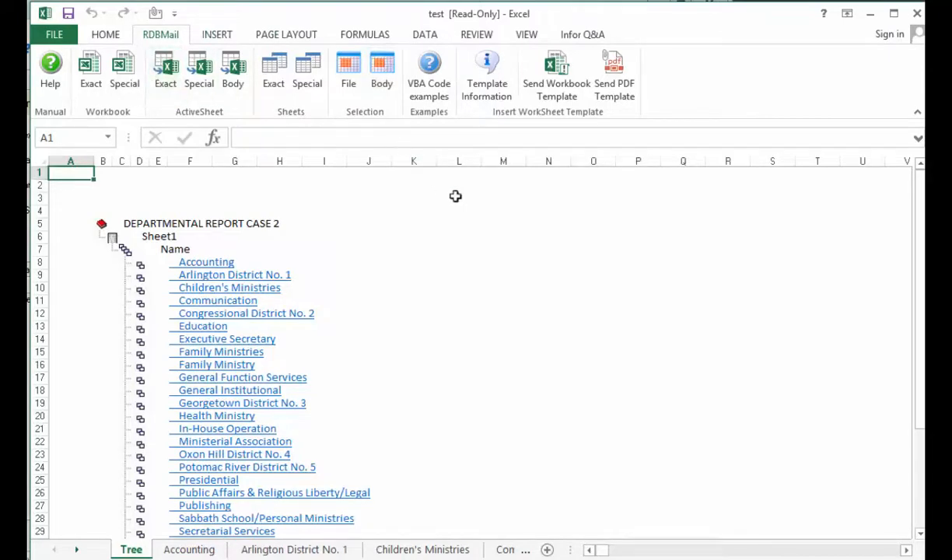
{"action": "left_click", "coordinate": [552, 70]}
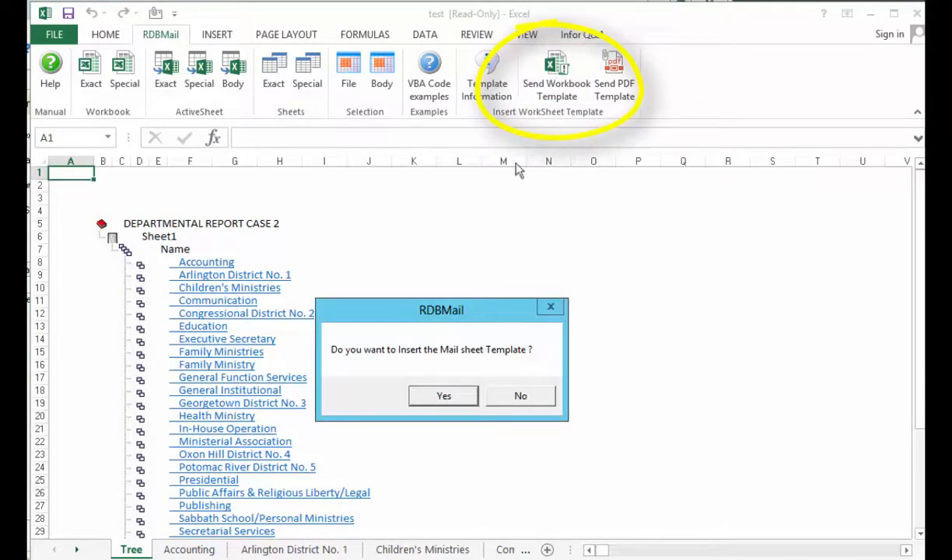
{"action": "left_click", "coordinate": [445, 397]}
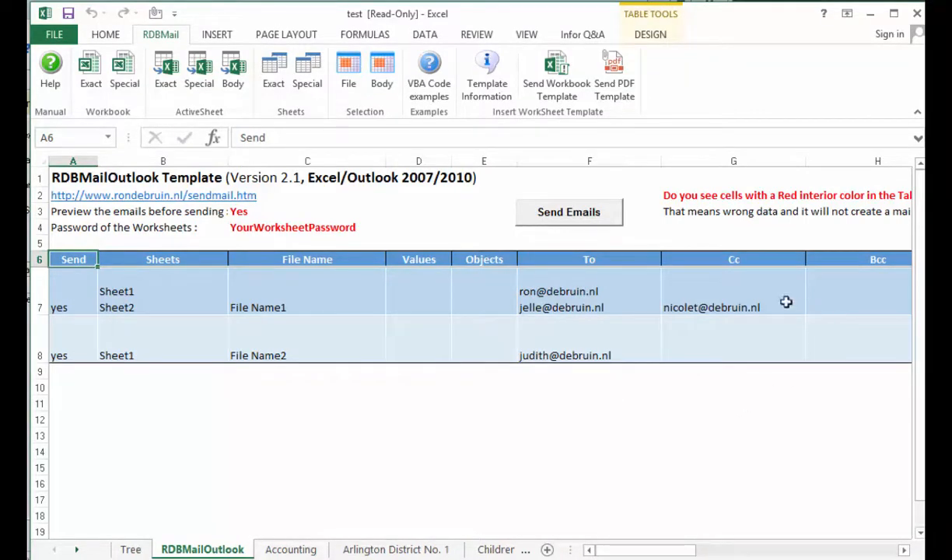
- Switch from Excel to Q&A Executive and open Sheet1 of Workbook 2 with the analysis codes and Standard Text contacts
{"action": "left_click", "coordinate": [871, 21]}
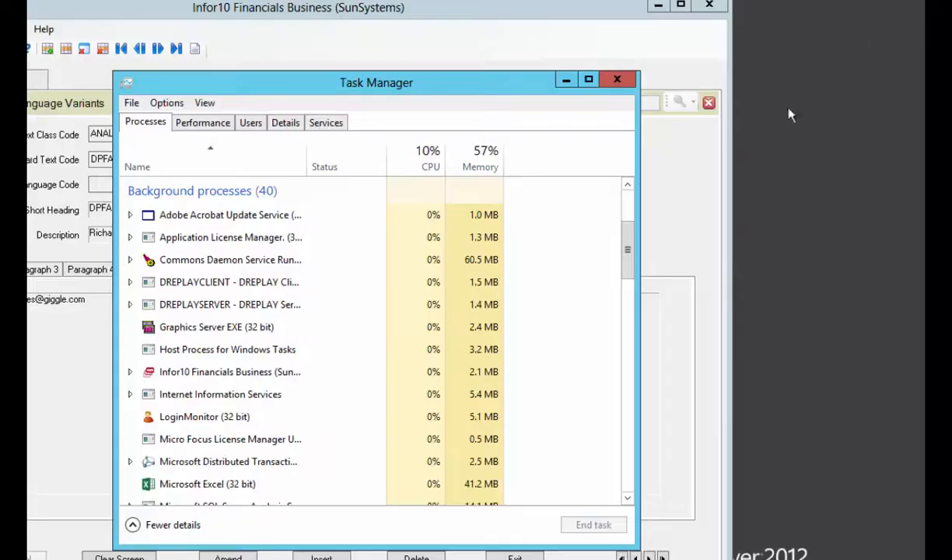
{"action": "key", "text": "super+d"}
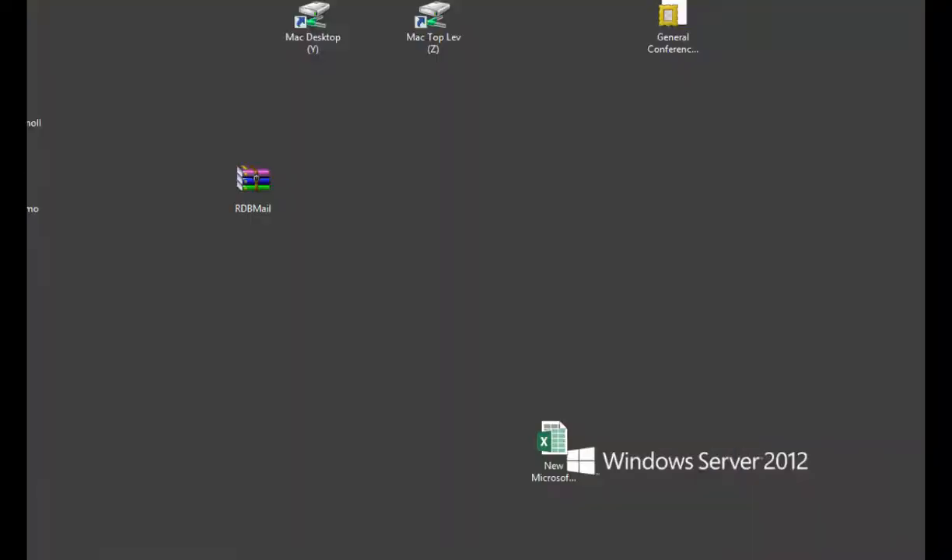
{"action": "left_click", "coordinate": [350, 559]}
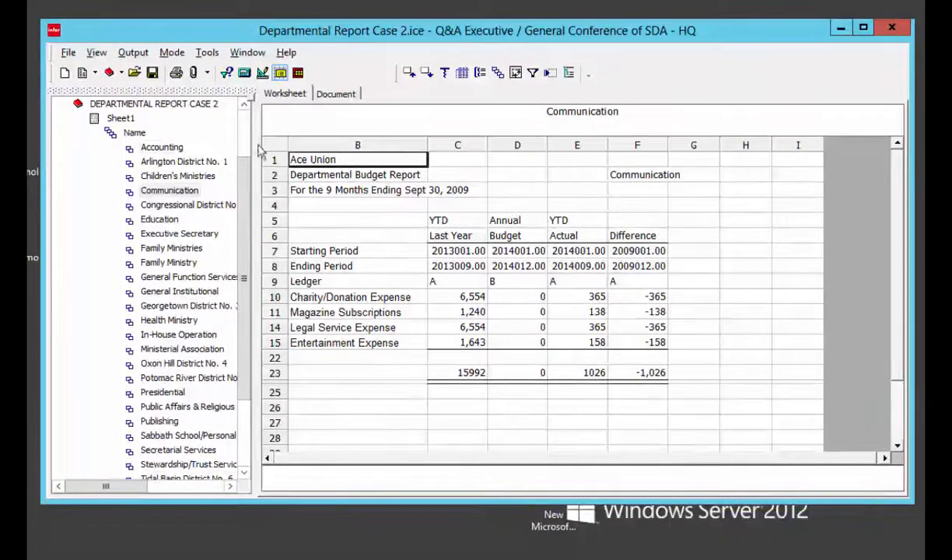
{"action": "scroll", "coordinate": [247, 233], "scroll_direction": "down", "scroll_amount": 1}
{"action": "scroll", "coordinate": [247, 256], "scroll_direction": "down", "scroll_amount": 2}
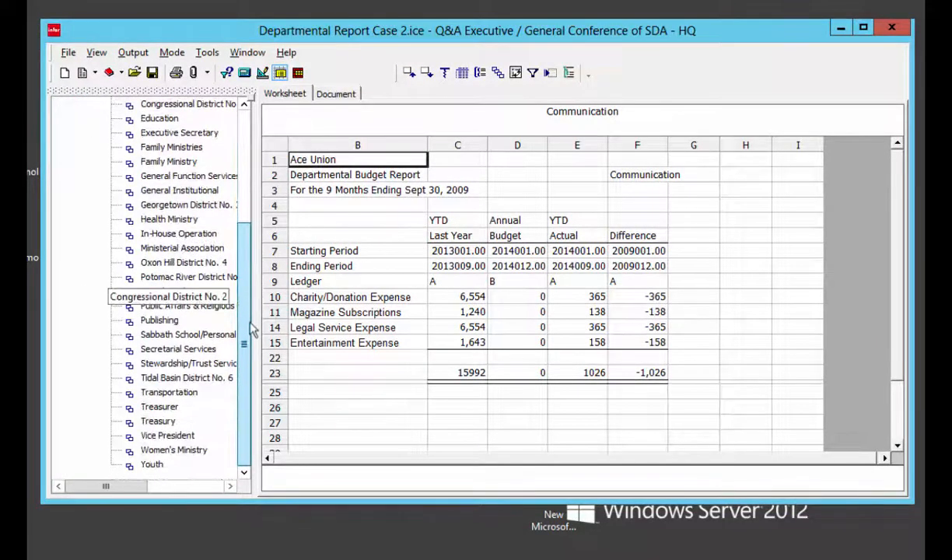
{"action": "scroll", "coordinate": [251, 299], "scroll_direction": "up", "scroll_amount": 4}
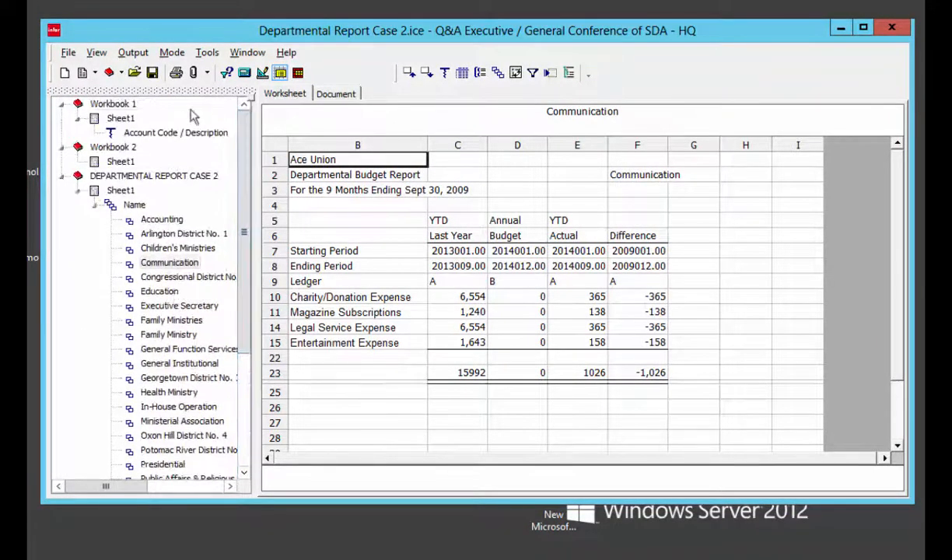
{"action": "left_click", "coordinate": [122, 161]}
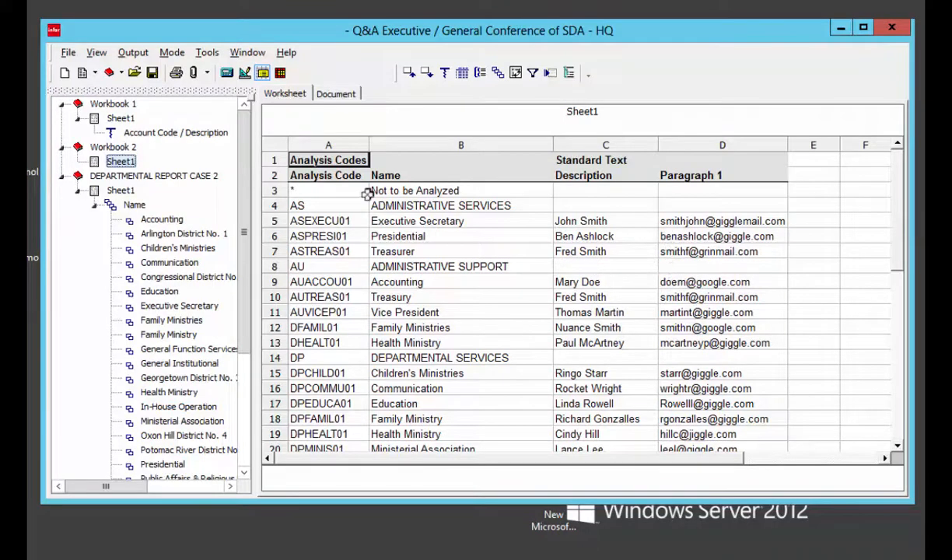
- Copy the analysis code, name, description and e-mail rows A3:D44, leaving out the headings and the Total row
{"action": "left_click", "coordinate": [309, 190]}
{"action": "left_click_drag", "start_coordinate": [309, 190], "coordinate": [718, 421]}
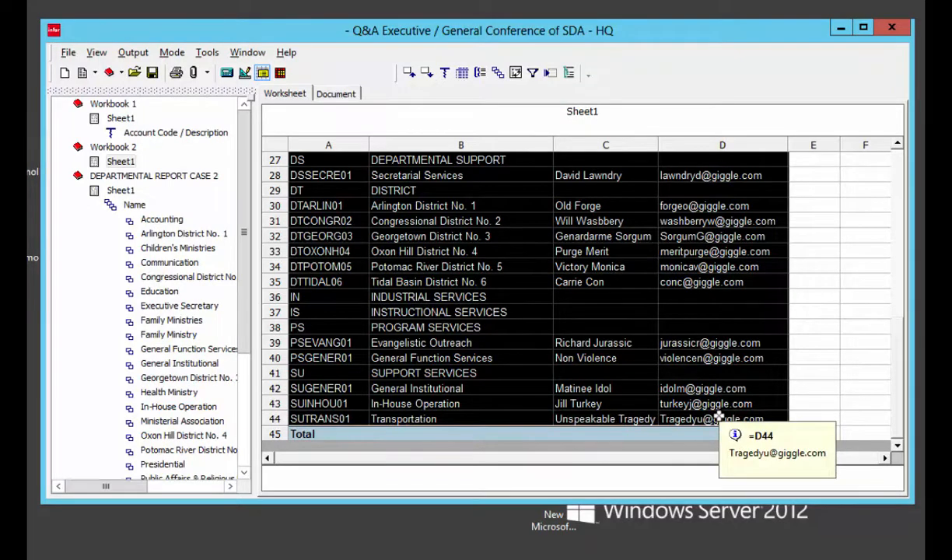
{"action": "right_click", "coordinate": [441, 330]}
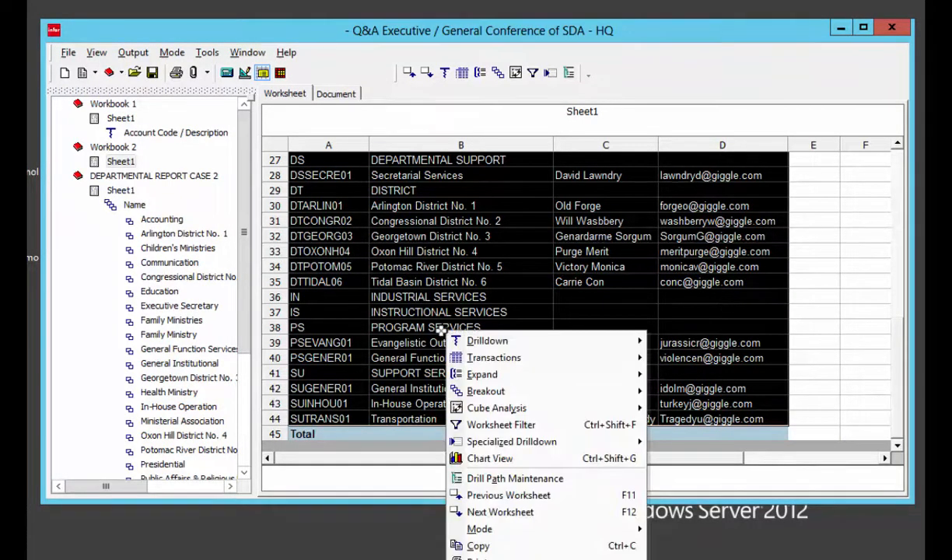
{"action": "left_click", "coordinate": [498, 545]}
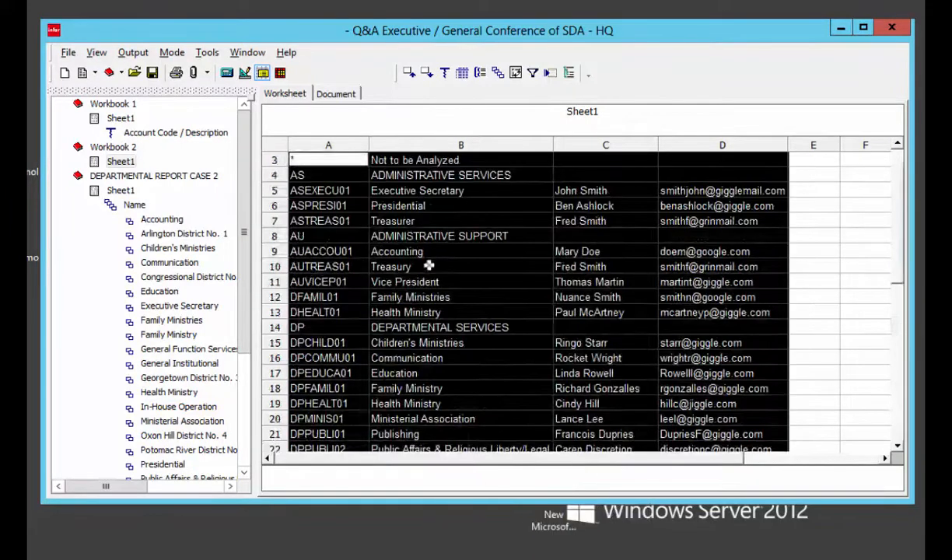
- Return to the test workbook in Excel and paste the copied list into the RDBMailOutlook sheet starting at cell A9
{"action": "left_click", "coordinate": [840, 31]}
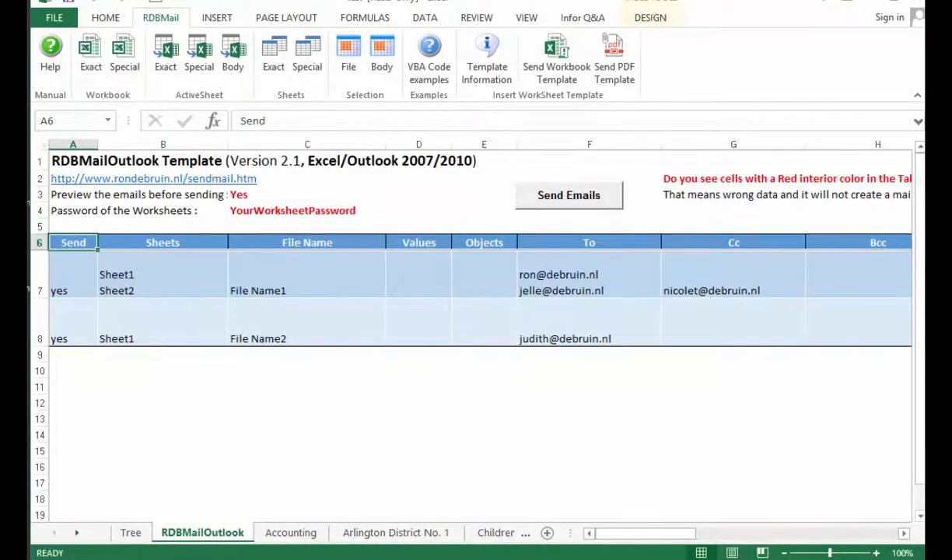
{"action": "left_click", "coordinate": [79, 355]}
{"action": "right_click", "coordinate": [81, 360]}
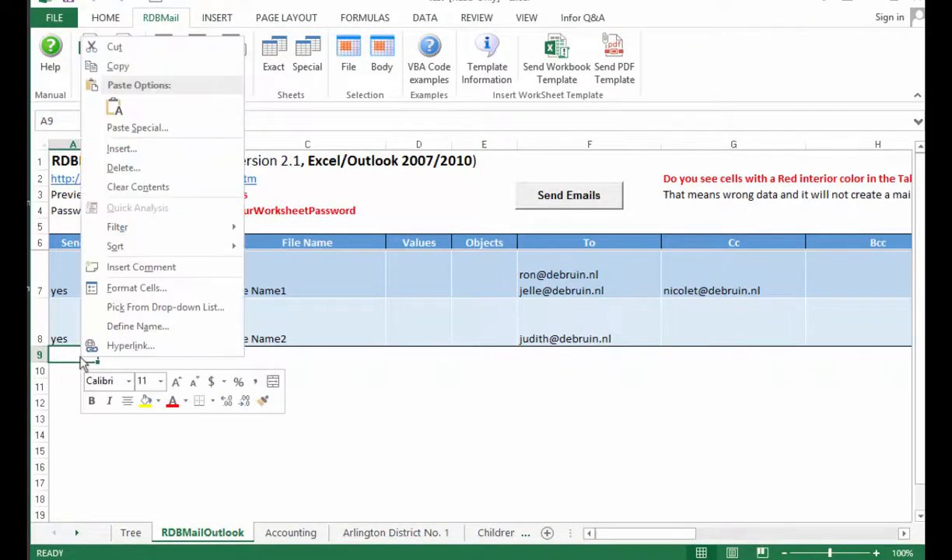
{"action": "left_click", "coordinate": [114, 109]}
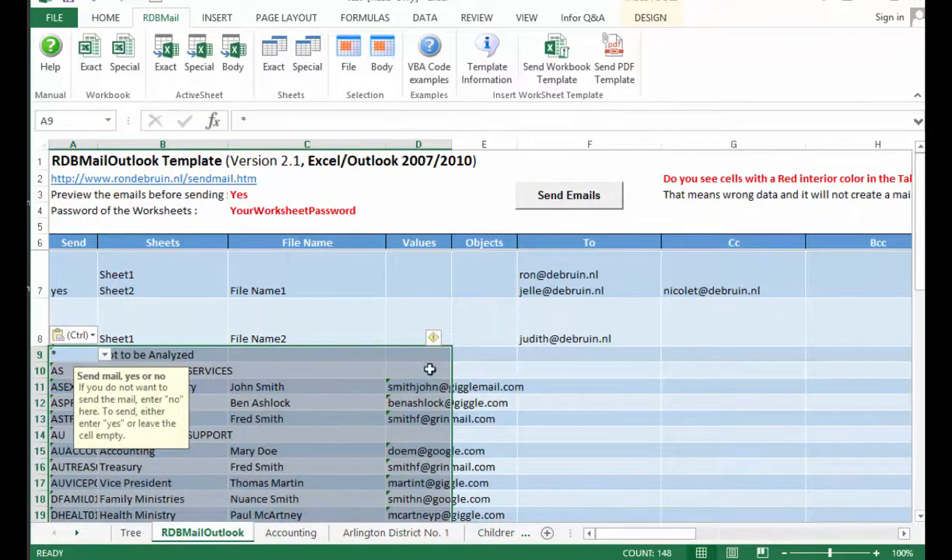
- Move the e-mail addresses in D11:D50 from the Values column to the To column, starting at F11
{"action": "left_click_drag", "start_coordinate": [422, 384], "coordinate": [423, 443]}
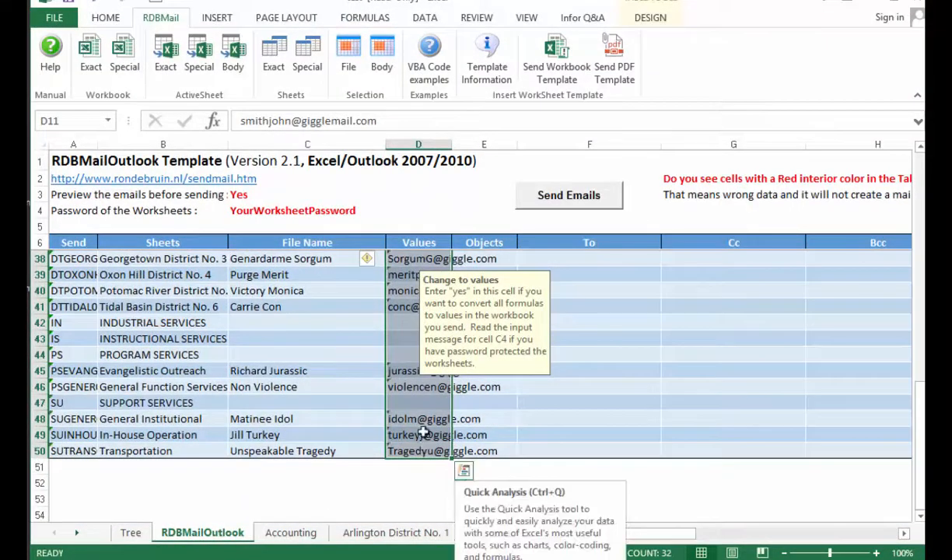
{"action": "right_click", "coordinate": [422, 432]}
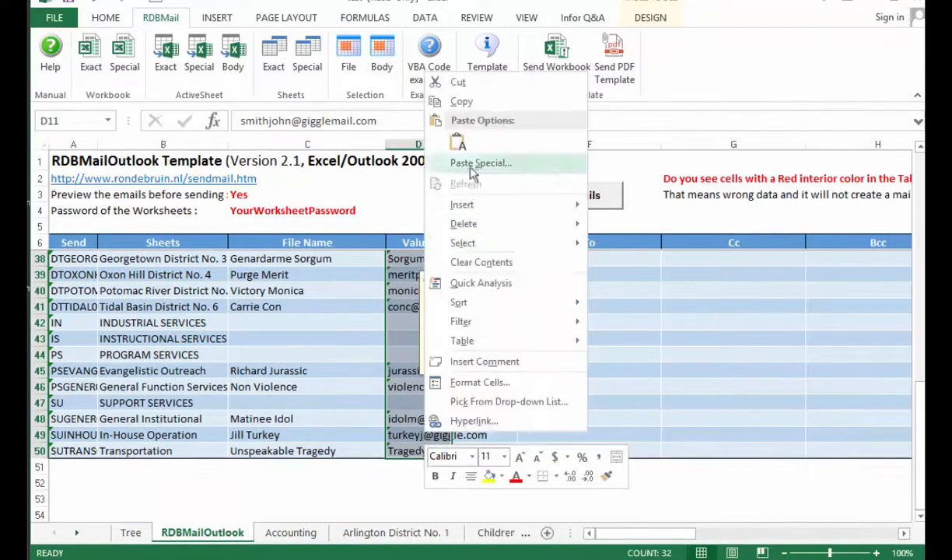
{"action": "left_click", "coordinate": [460, 103]}
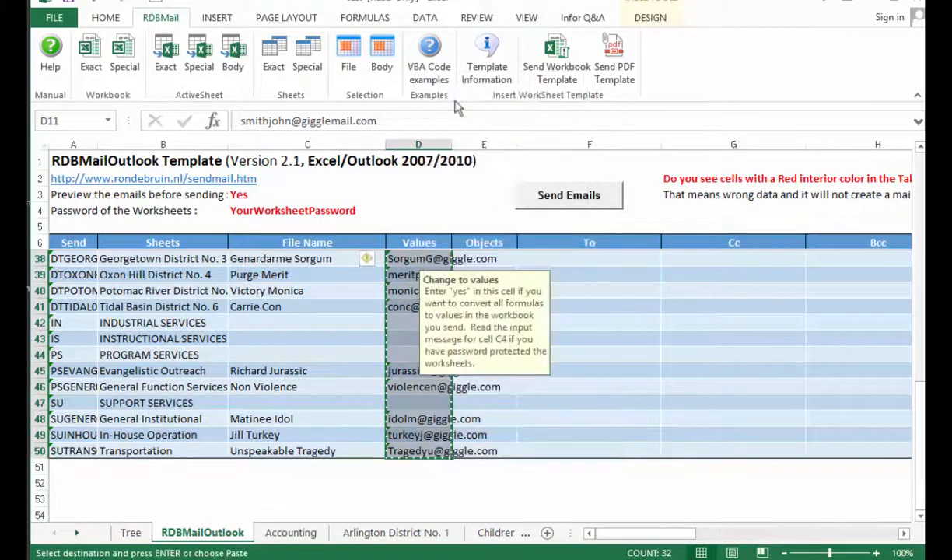
{"action": "left_click_drag", "start_coordinate": [920, 406], "coordinate": [903, 159]}
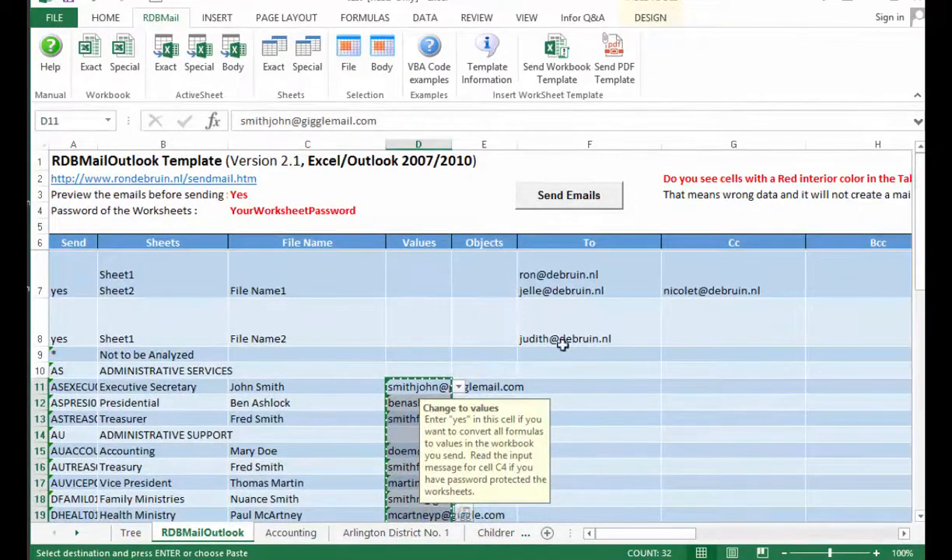
{"action": "right_click", "coordinate": [416, 387]}
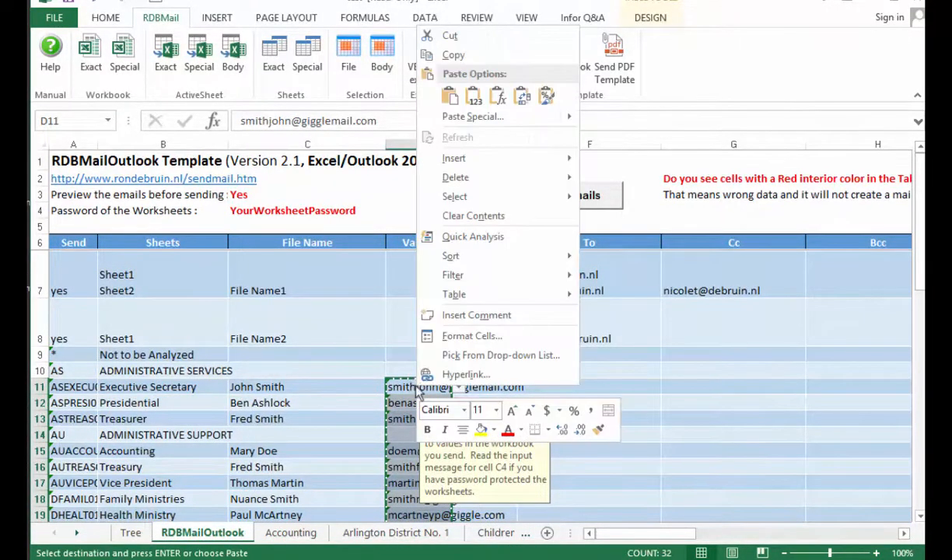
{"action": "left_click", "coordinate": [453, 36]}
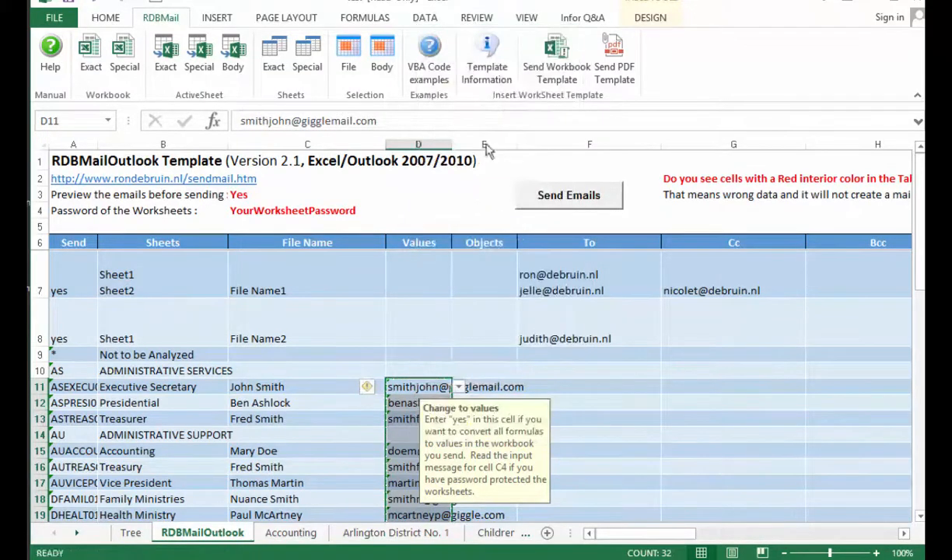
{"action": "left_click", "coordinate": [573, 386]}
{"action": "right_click", "coordinate": [573, 393]}
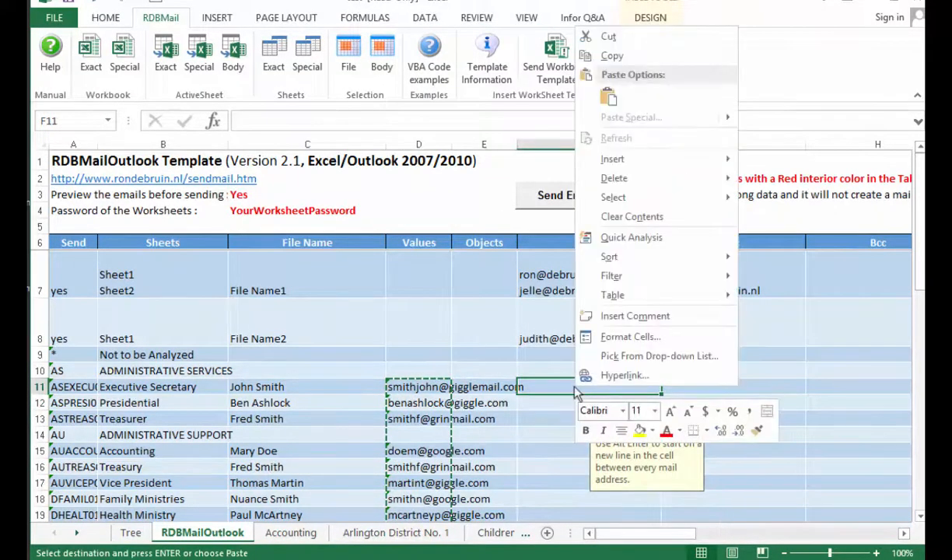
{"action": "left_click", "coordinate": [608, 97]}
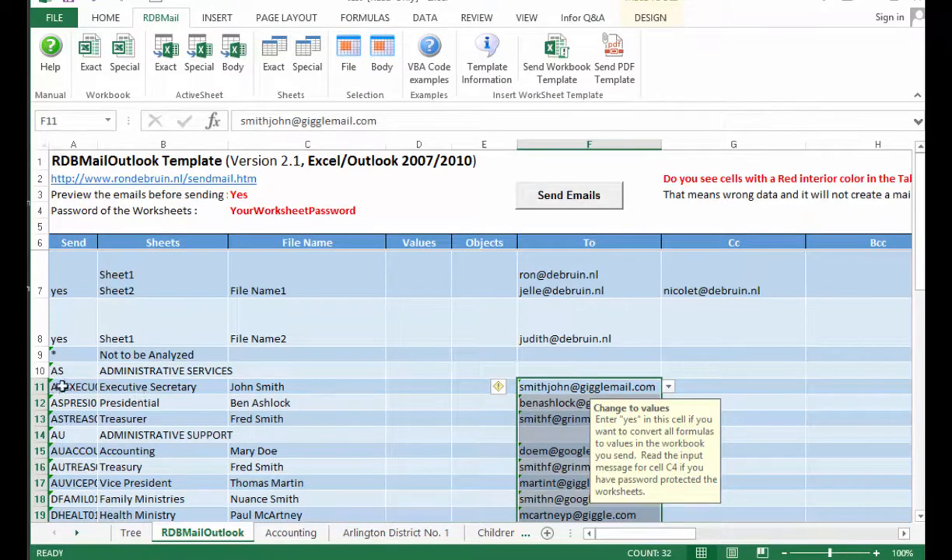
- Copy the "yes" from cell A8 over the analysis codes in the Send column, A9:A50
{"action": "left_click", "coordinate": [71, 339]}
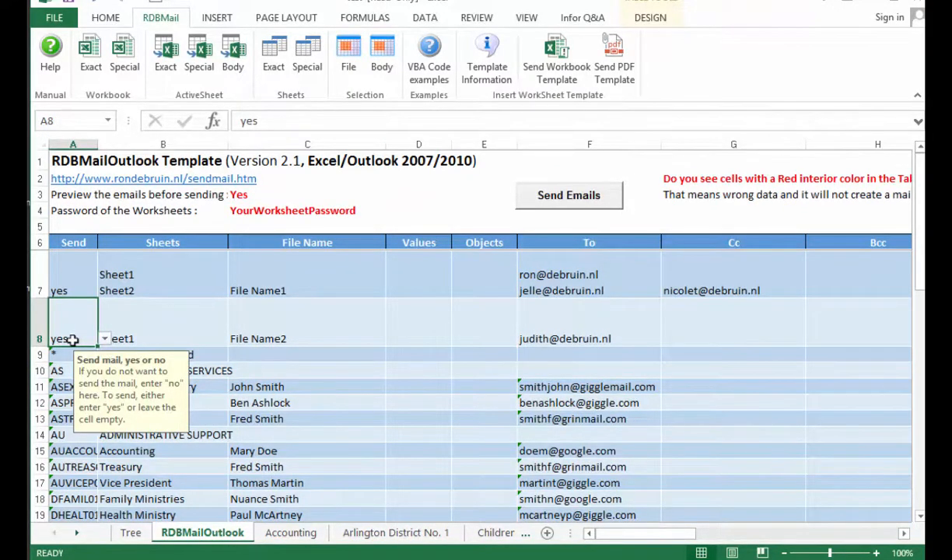
{"action": "right_click", "coordinate": [72, 339]}
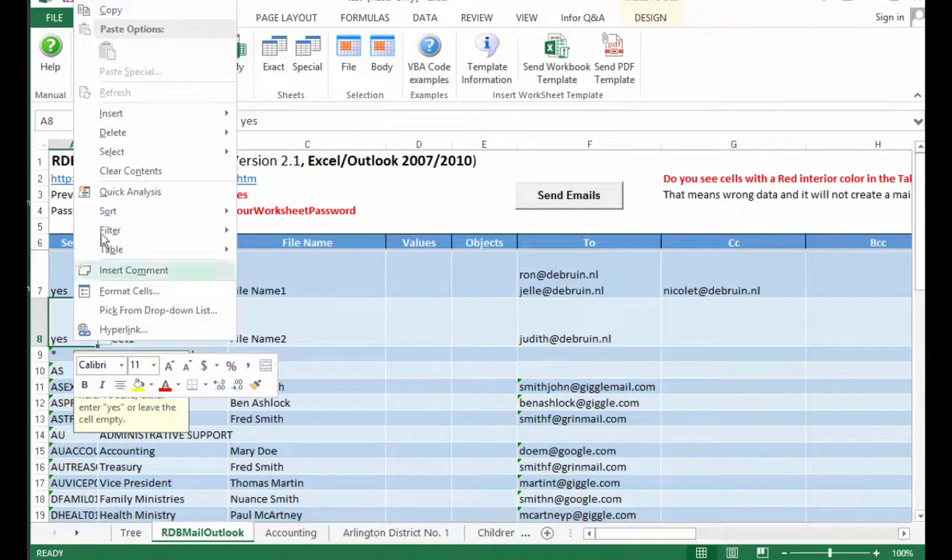
{"action": "left_click", "coordinate": [110, 11]}
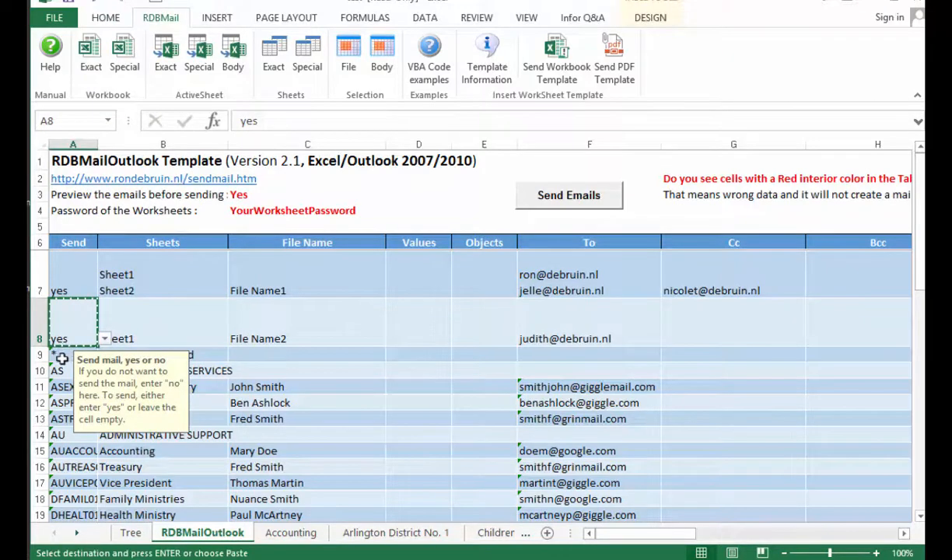
{"action": "left_click_drag", "start_coordinate": [60, 358], "coordinate": [64, 407]}
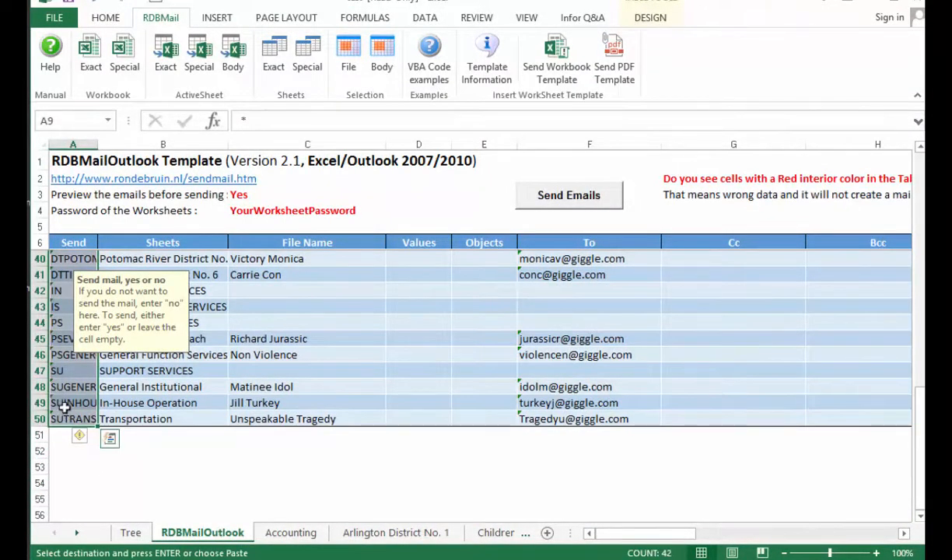
{"action": "right_click", "coordinate": [65, 408]}
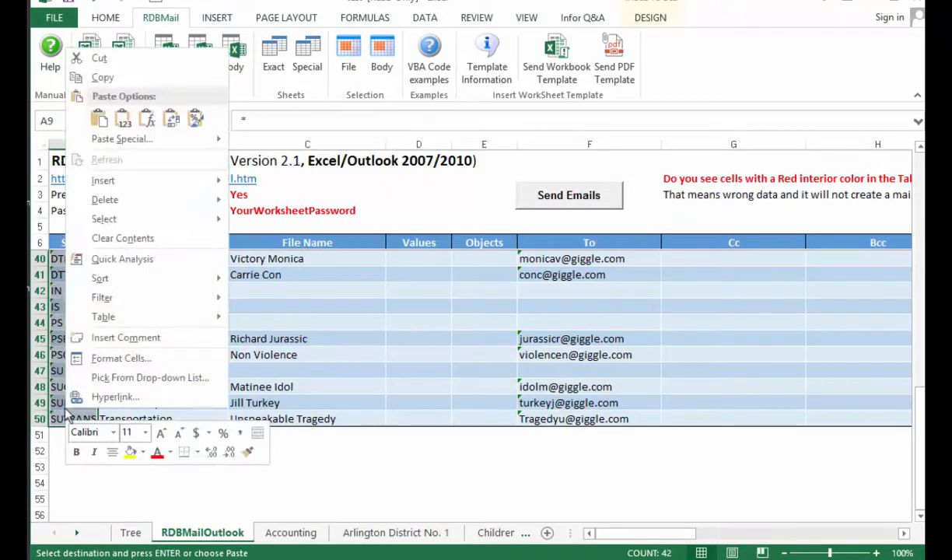
{"action": "left_click", "coordinate": [99, 120]}
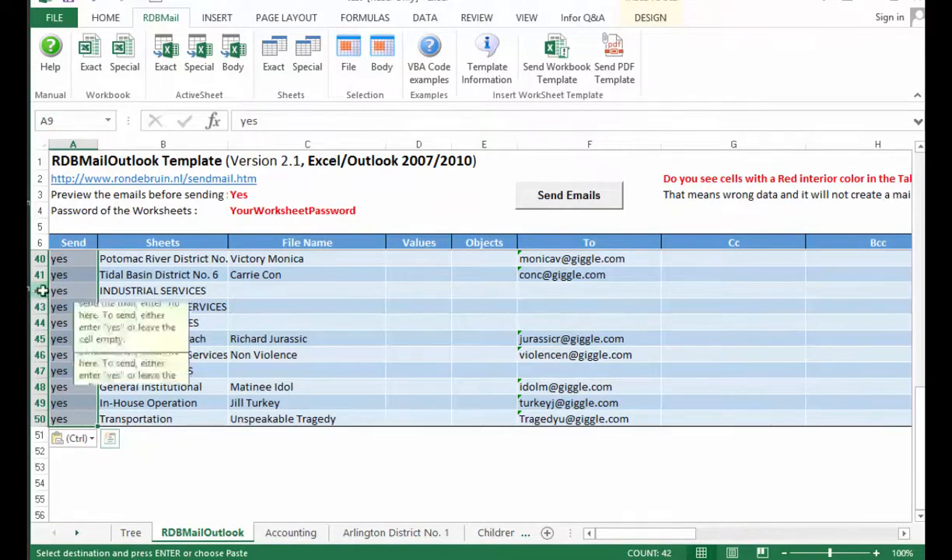
- Delete the INDUSTRIAL SERVICES, INSTRUCTIONAL SERVICES, PROGRAM SERVICES and SUPPORT SERVICES heading rows from the mail table
{"action": "left_click_drag", "start_coordinate": [42, 290], "coordinate": [40, 322]}
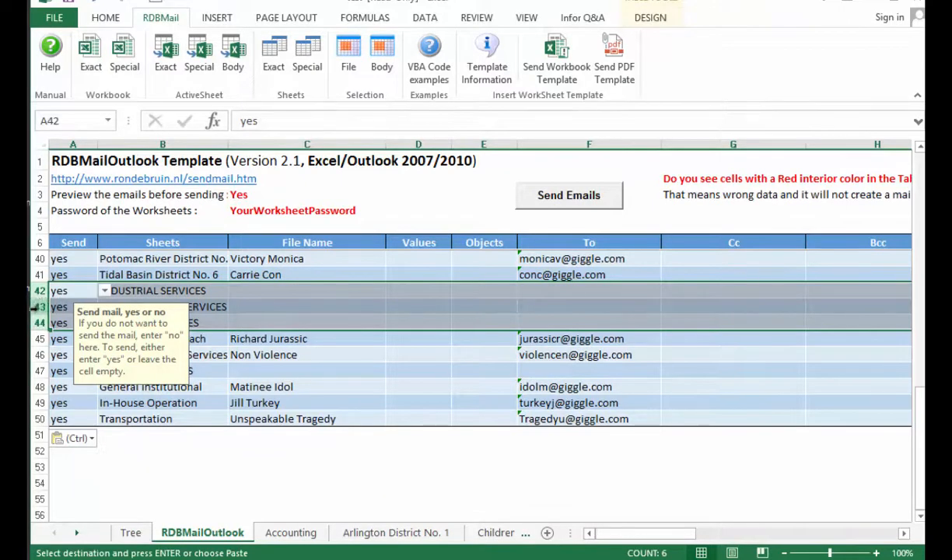
{"action": "right_click", "coordinate": [34, 308]}
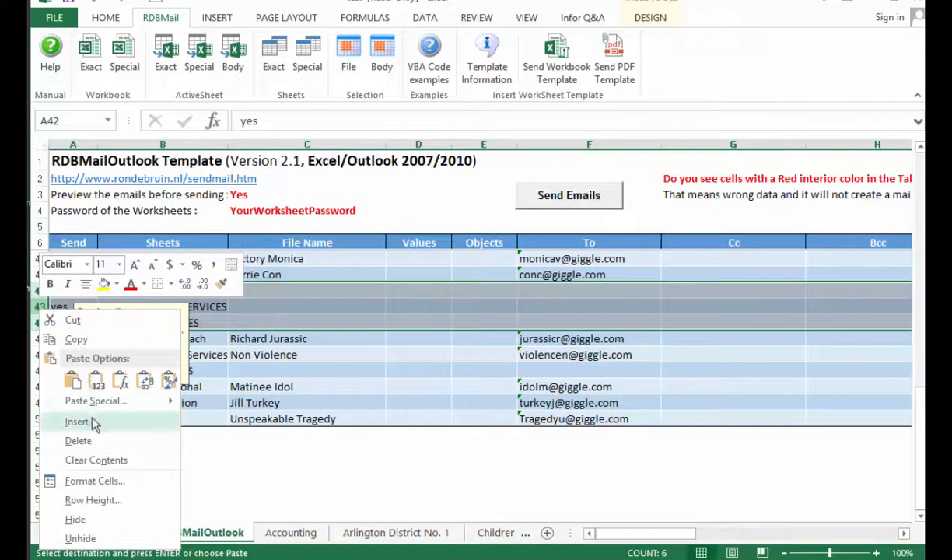
{"action": "left_click", "coordinate": [114, 440]}
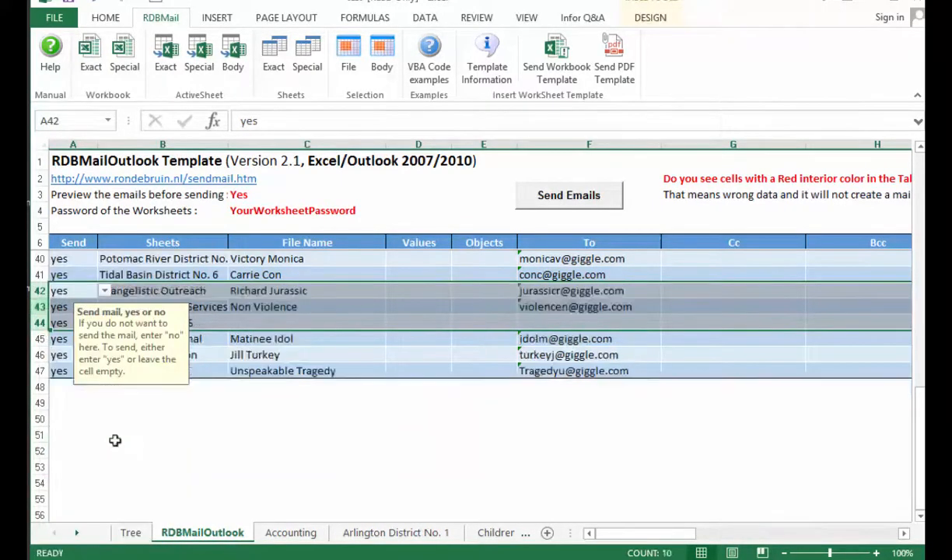
{"action": "left_click", "coordinate": [34, 321]}
{"action": "right_click", "coordinate": [39, 325]}
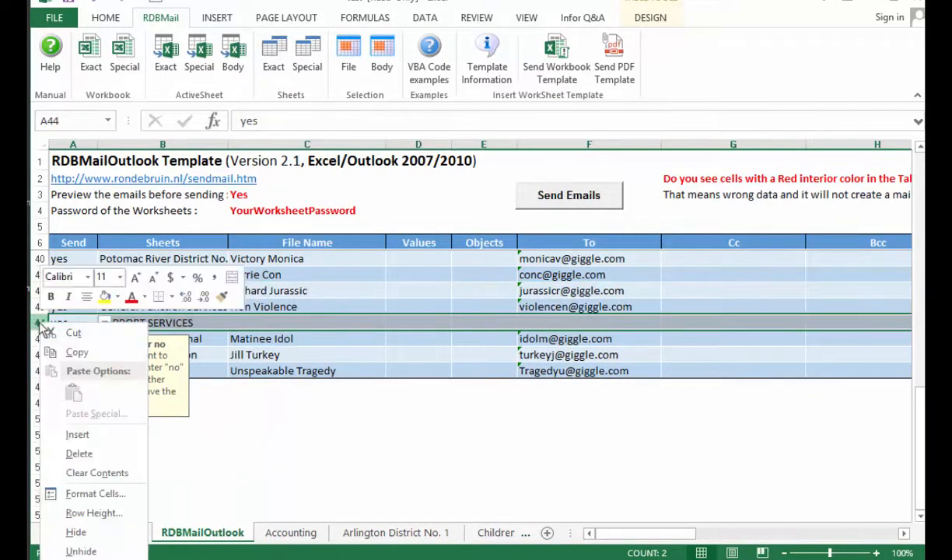
{"action": "left_click", "coordinate": [87, 454]}
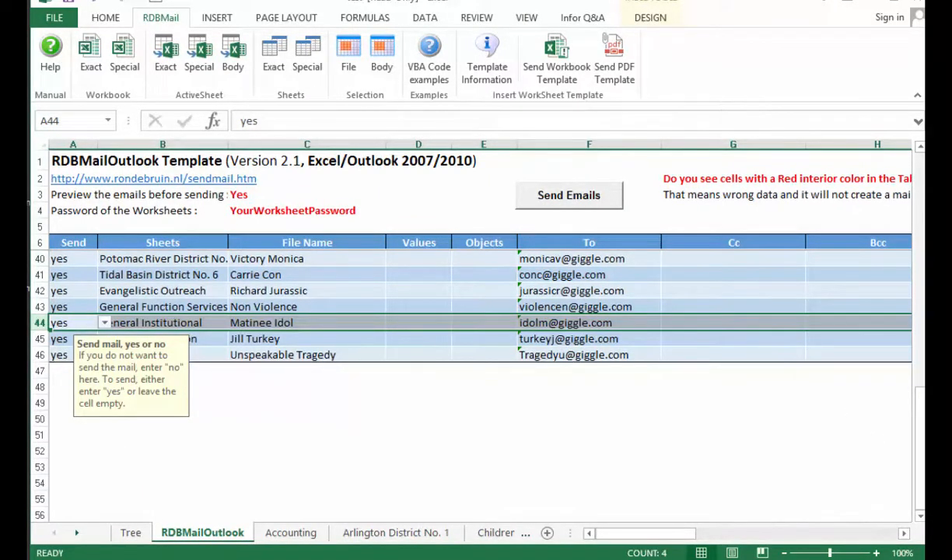
- Delete the DISTRICT and DEPARTMENTAL SUPPORT heading rows from the mail table
{"action": "left_click_drag", "start_coordinate": [917, 455], "coordinate": [921, 376]}
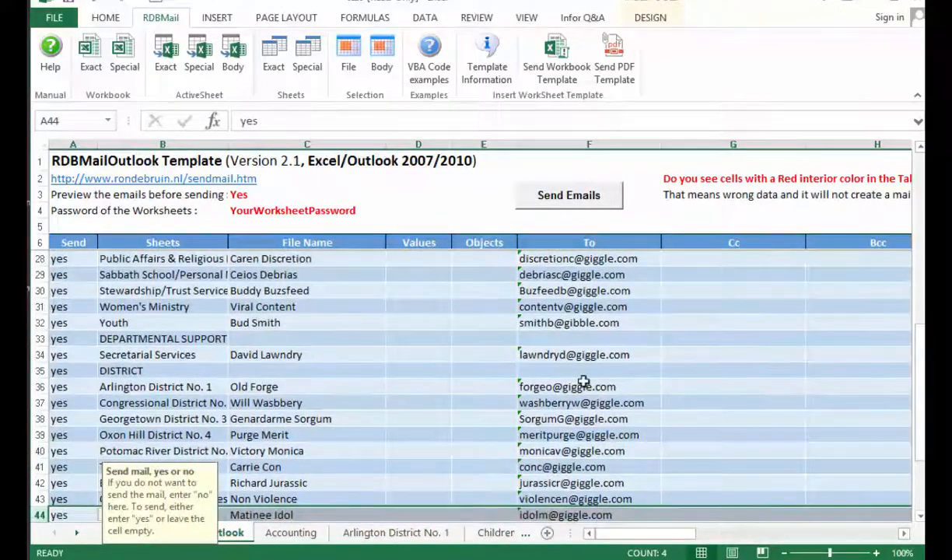
{"action": "left_click", "coordinate": [39, 370]}
{"action": "right_click", "coordinate": [39, 370]}
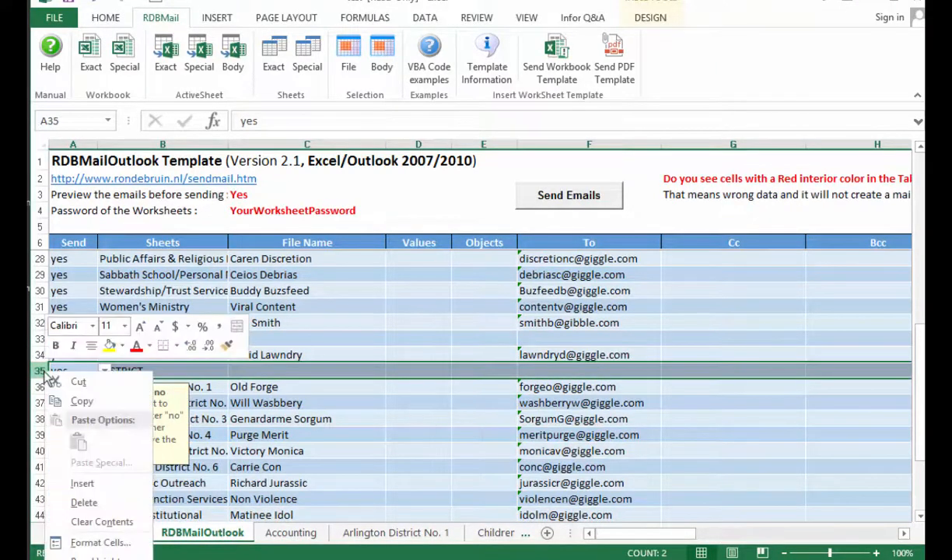
{"action": "left_click", "coordinate": [84, 503]}
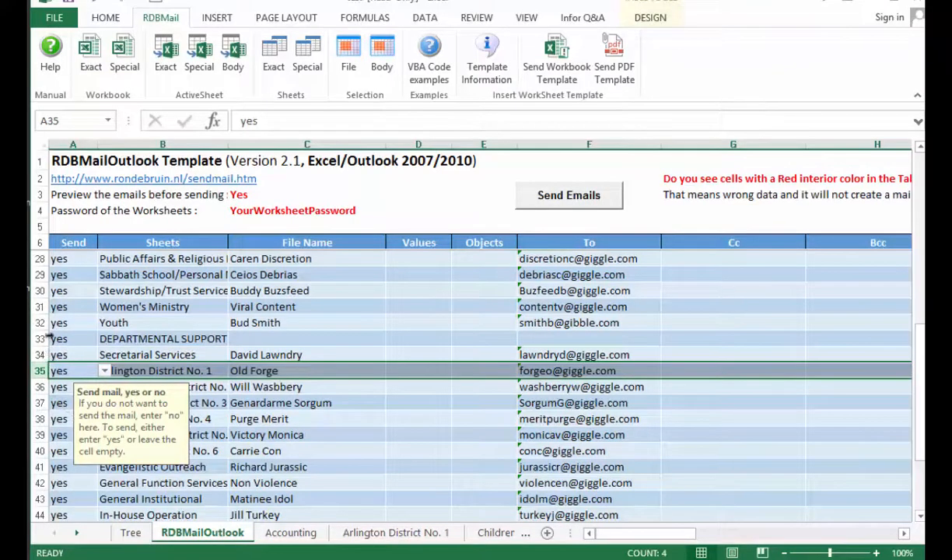
{"action": "left_click", "coordinate": [38, 338]}
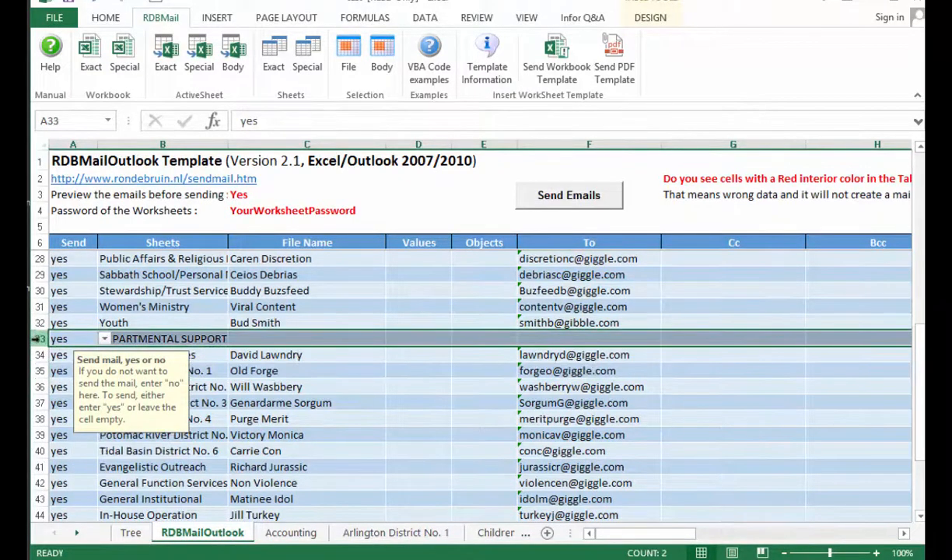
{"action": "right_click", "coordinate": [37, 339]}
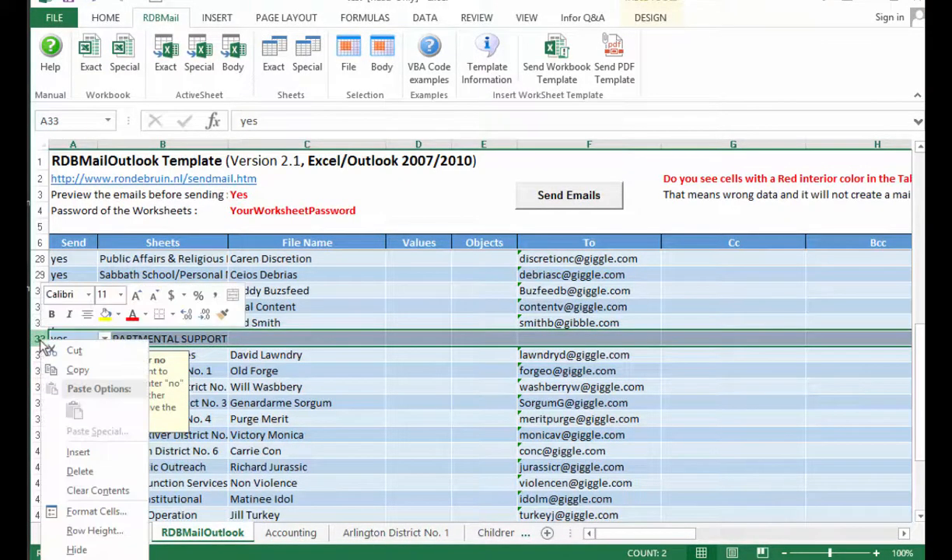
{"action": "left_click", "coordinate": [81, 472]}
- Delete the DEPARTMENTAL SERVICES, ADMINISTRATIVE SUPPORT, ADMINISTRATIVE SERVICES and Not to be Analyzed rows from the mail table
{"action": "scroll", "coordinate": [655, 350], "scroll_direction": "up", "scroll_amount": 1}
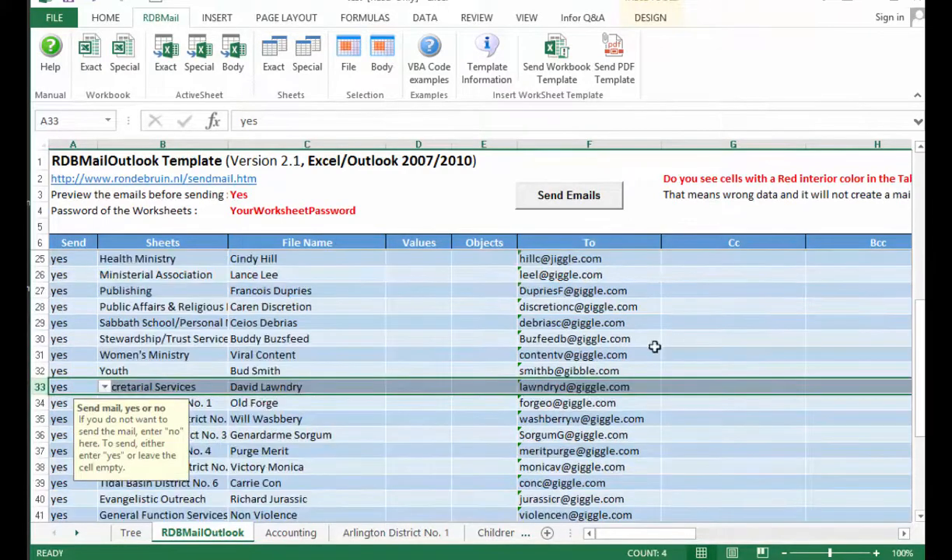
{"action": "left_click_drag", "start_coordinate": [923, 359], "coordinate": [908, 230]}
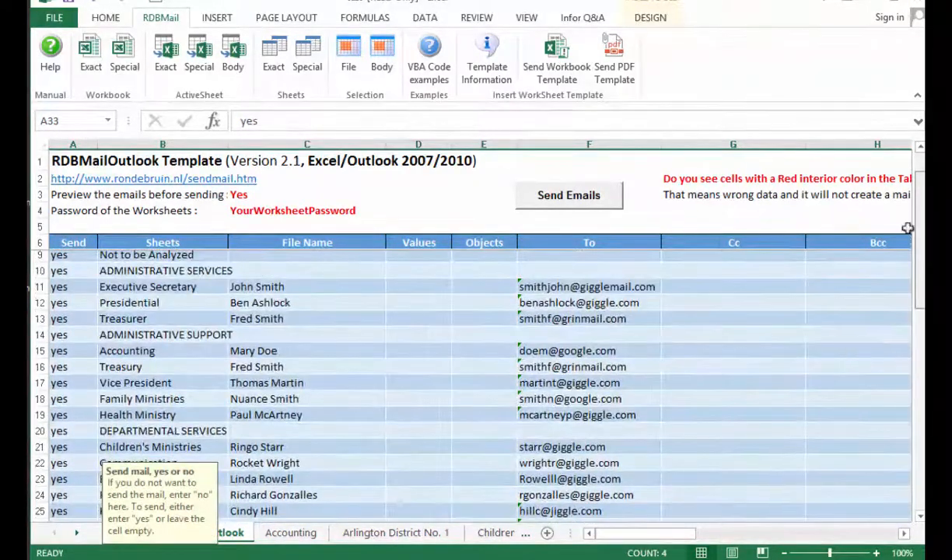
{"action": "left_click", "coordinate": [37, 434]}
{"action": "right_click", "coordinate": [37, 435]}
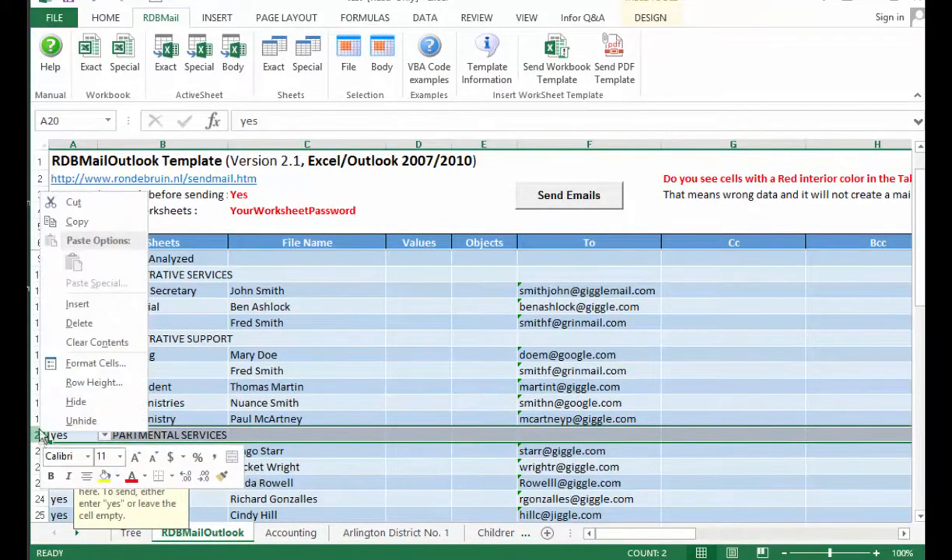
{"action": "left_click", "coordinate": [79, 322]}
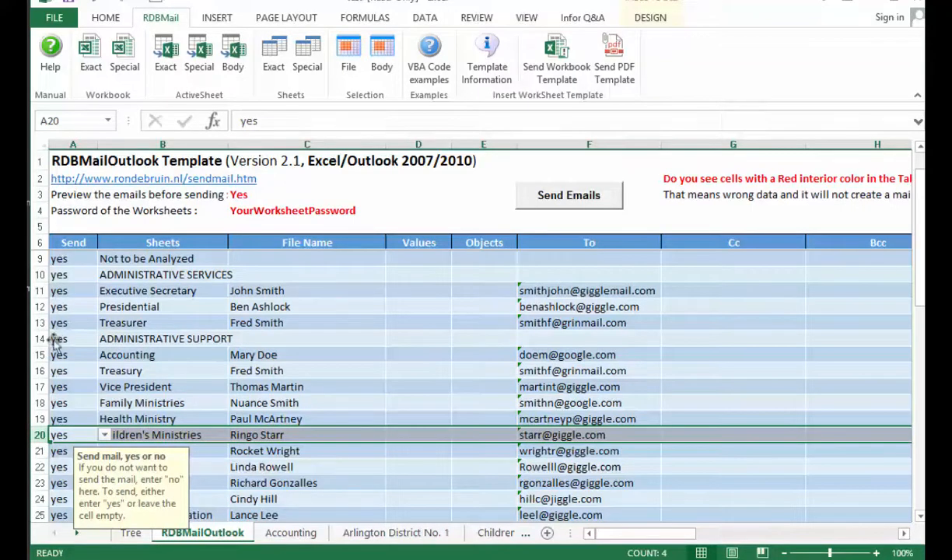
{"action": "left_click", "coordinate": [37, 339]}
{"action": "right_click", "coordinate": [36, 338]}
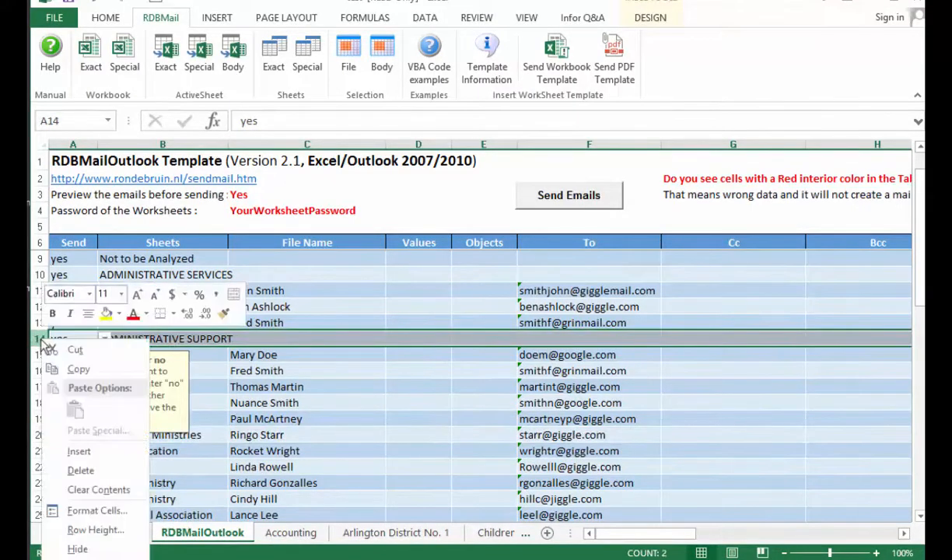
{"action": "left_click", "coordinate": [79, 471]}
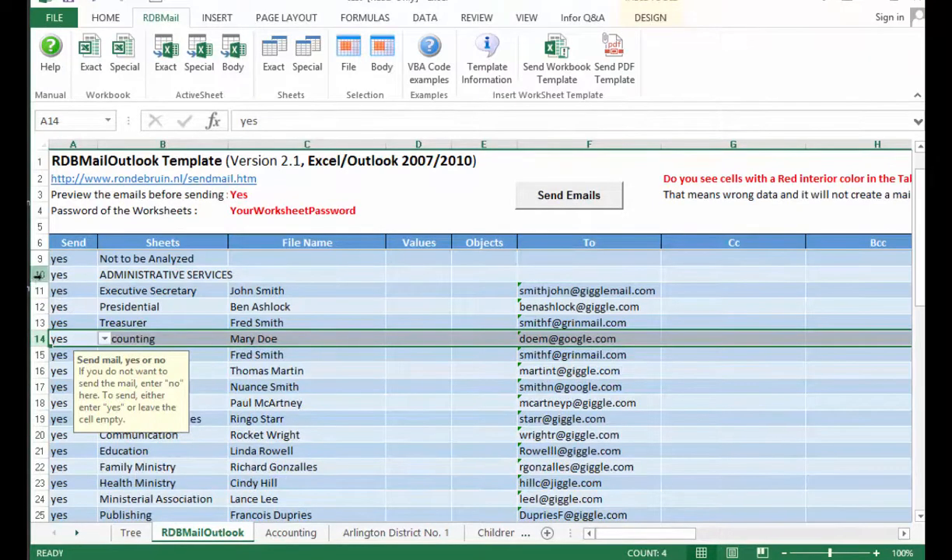
{"action": "left_click_drag", "start_coordinate": [37, 275], "coordinate": [37, 259]}
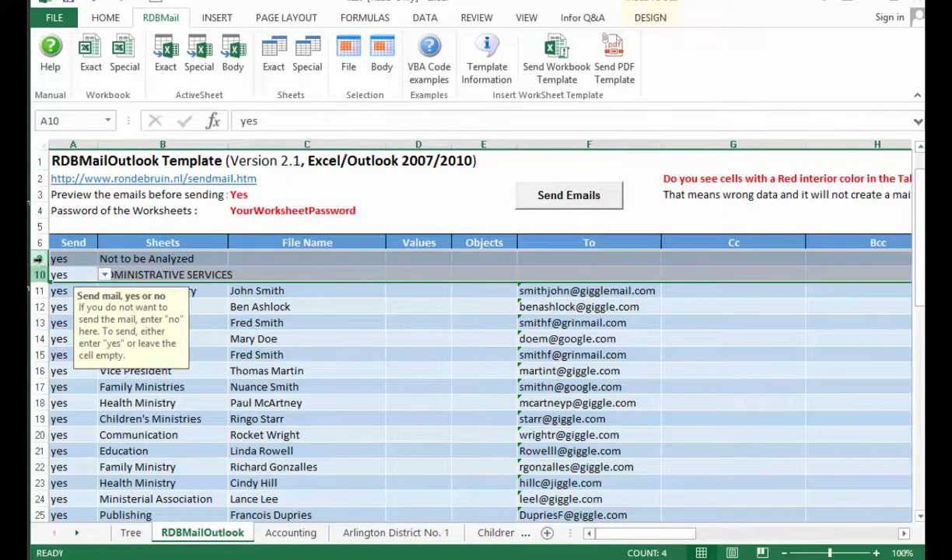
{"action": "right_click", "coordinate": [37, 259]}
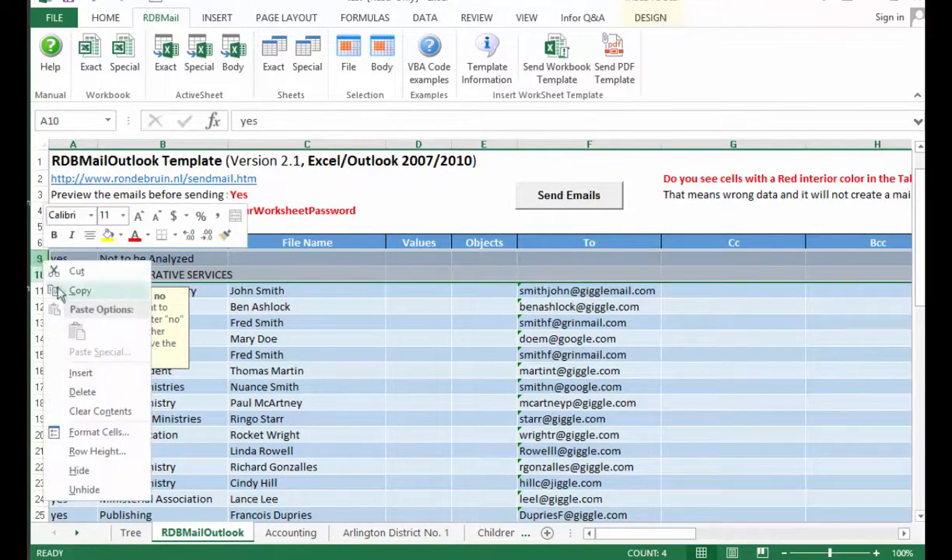
{"action": "left_click", "coordinate": [82, 393]}
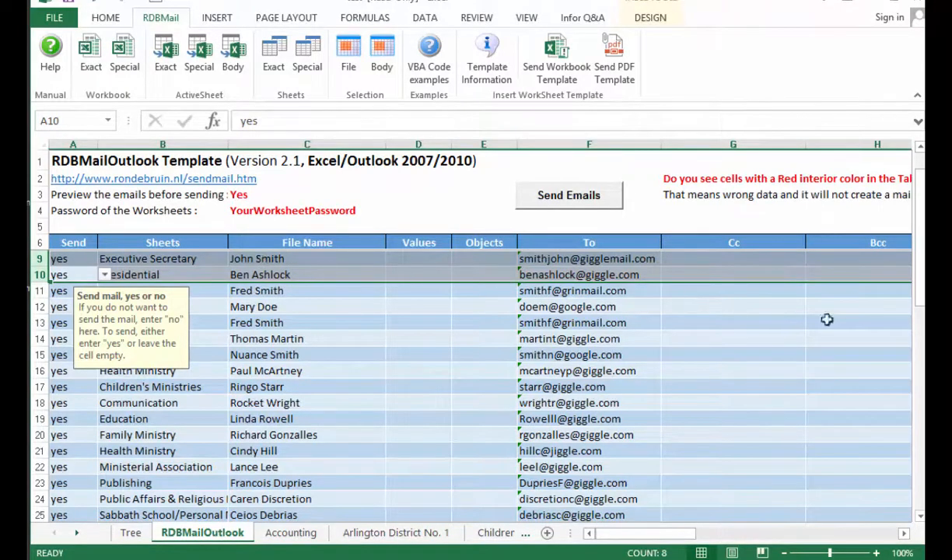
- Examine the mail table's remaining columns, from Cc and Bcc through Subject, Attach other files, Body text and Importance
{"action": "left_click_drag", "start_coordinate": [698, 538], "coordinate": [818, 535]}
{"action": "scroll", "coordinate": [798, 456], "scroll_direction": "up", "scroll_amount": 1}
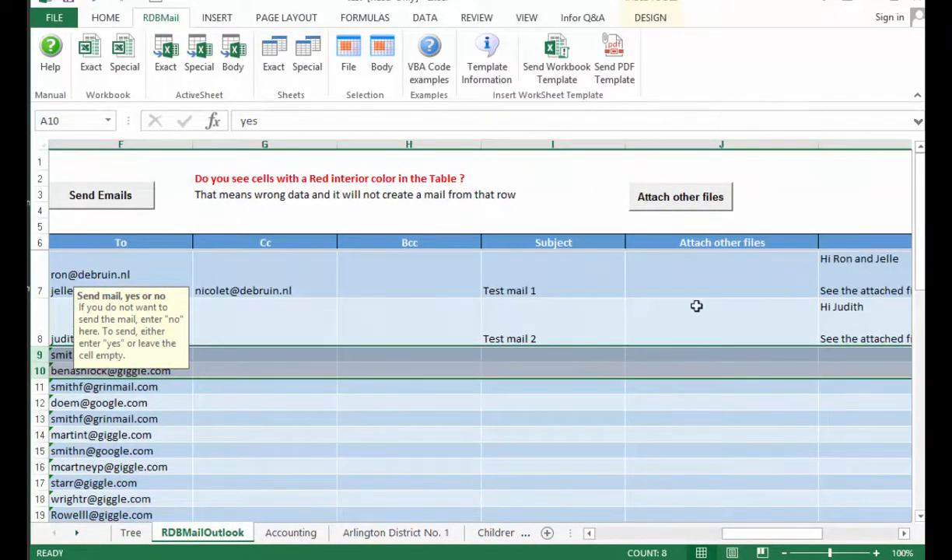
{"action": "left_click", "coordinate": [903, 535]}
{"action": "left_click", "coordinate": [903, 535]}
{"action": "left_click", "coordinate": [903, 535]}
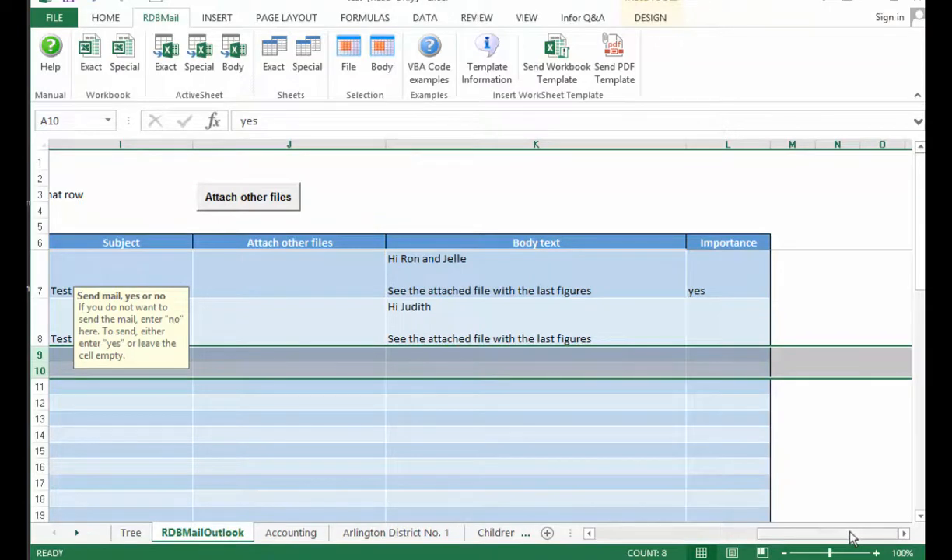
{"action": "left_click_drag", "start_coordinate": [851, 537], "coordinate": [603, 536]}
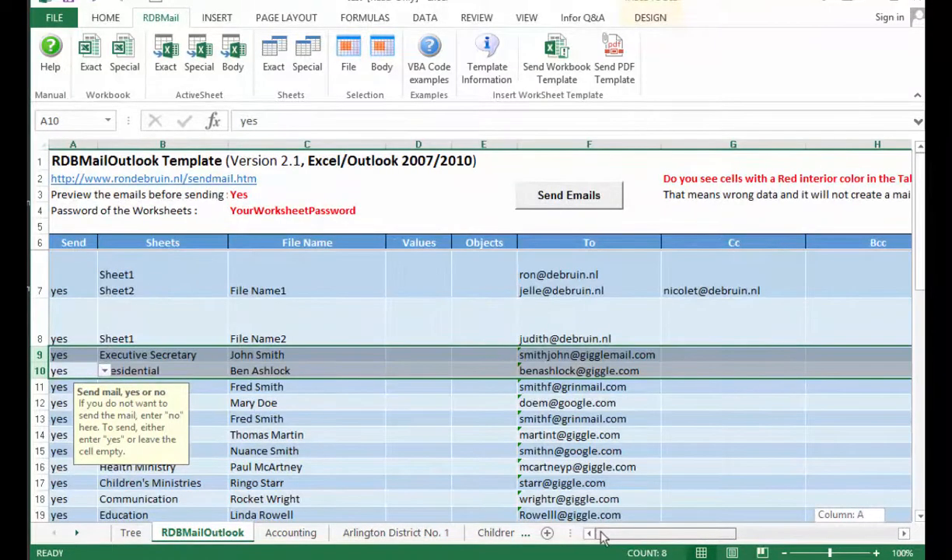
- Clear the contact names from the File Name column, C9:C40
{"action": "mouse_move", "coordinate": [243, 355]}
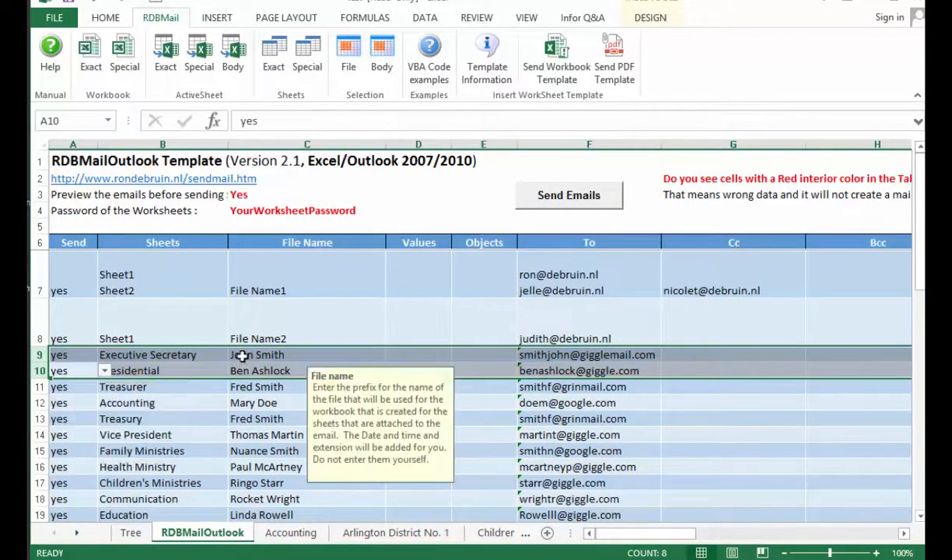
{"action": "left_click_drag", "start_coordinate": [243, 356], "coordinate": [270, 391]}
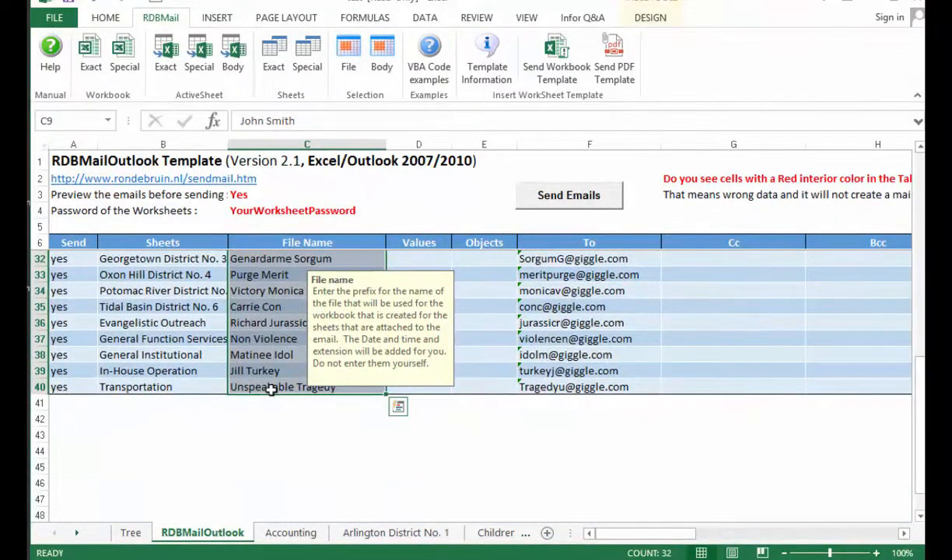
{"action": "right_click", "coordinate": [262, 343]}
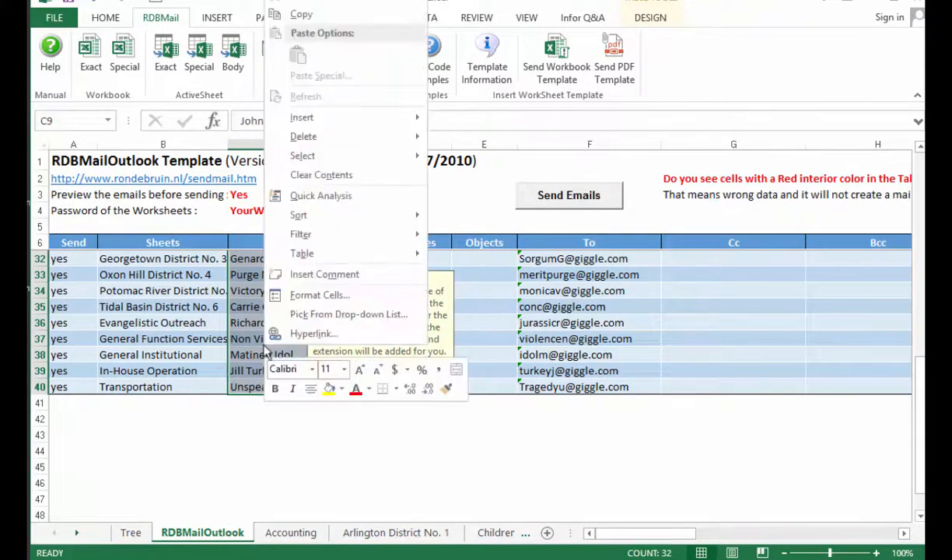
{"action": "left_click", "coordinate": [315, 176]}
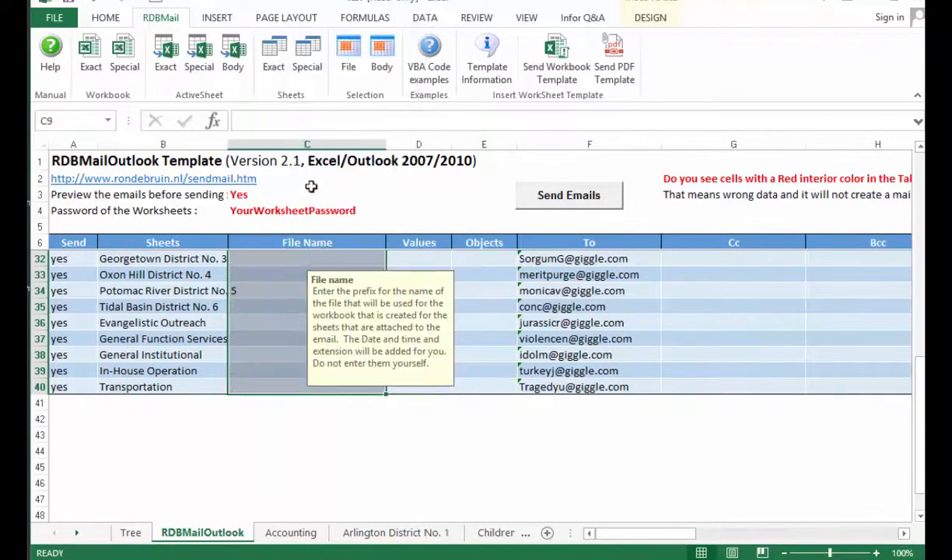
- Enter "test" as the file name in C9 and copy it down through C10:C40
{"action": "left_click", "coordinate": [144, 388]}
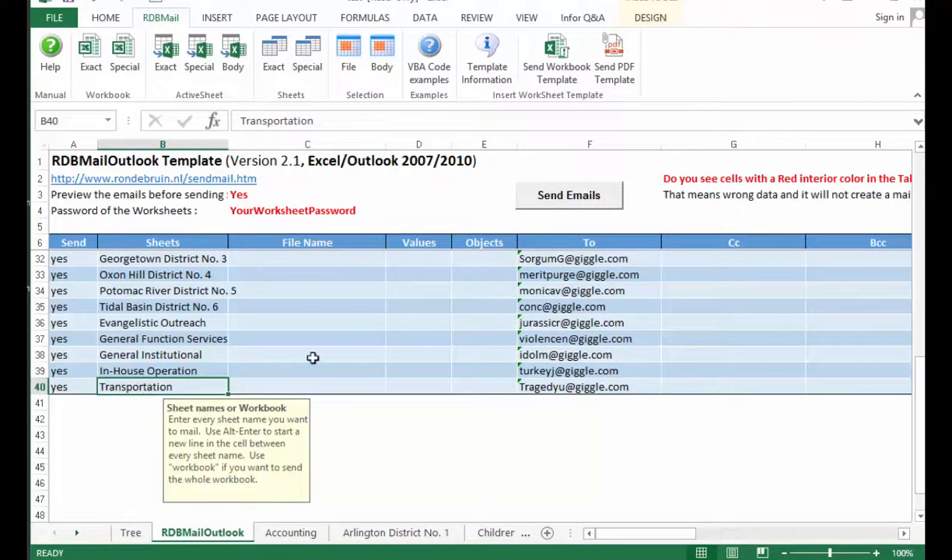
{"action": "scroll", "coordinate": [312, 357], "scroll_direction": "up", "scroll_amount": 3}
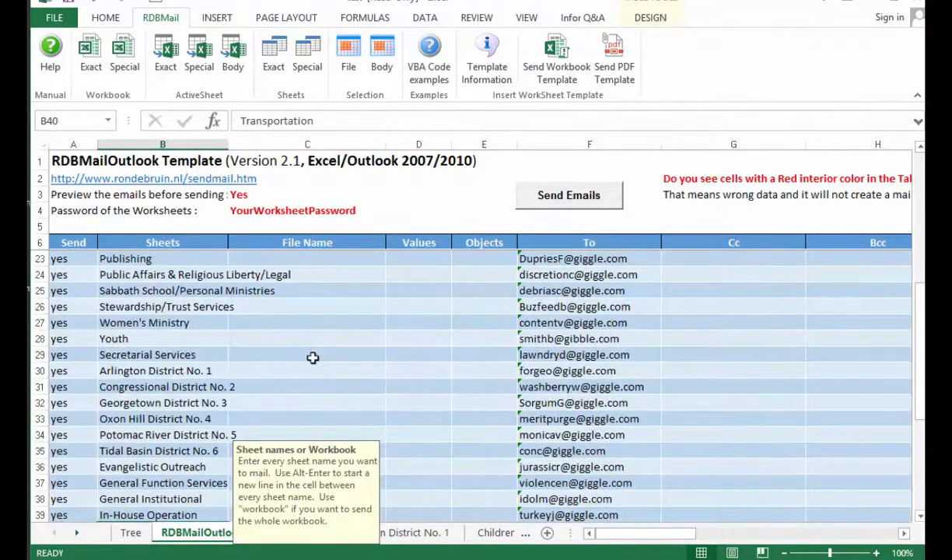
{"action": "scroll", "coordinate": [312, 358], "scroll_direction": "up", "scroll_amount": 5}
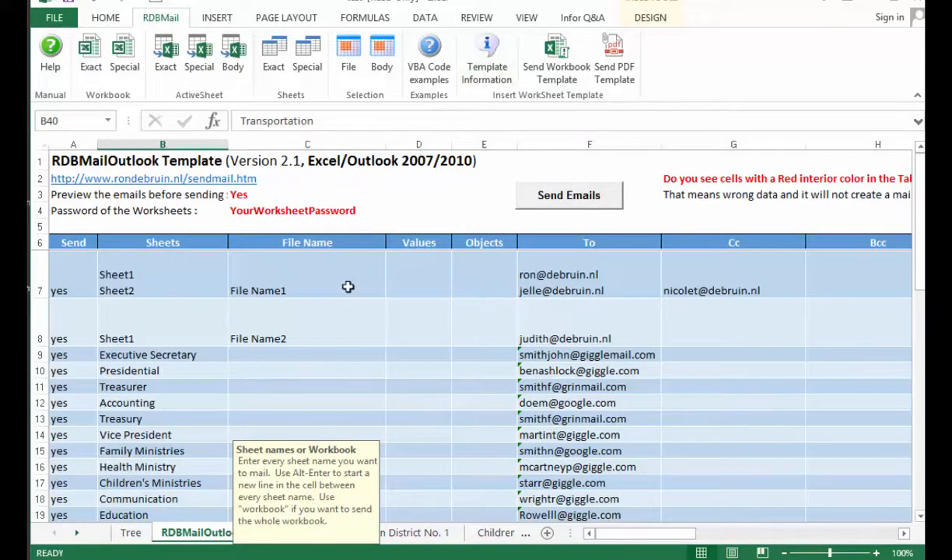
{"action": "left_click", "coordinate": [298, 354]}
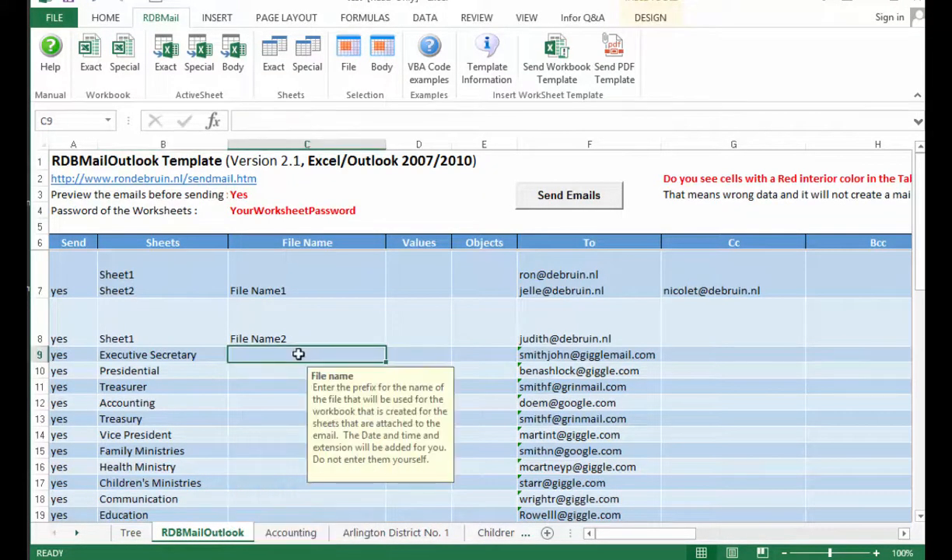
{"action": "type", "text": "test"}
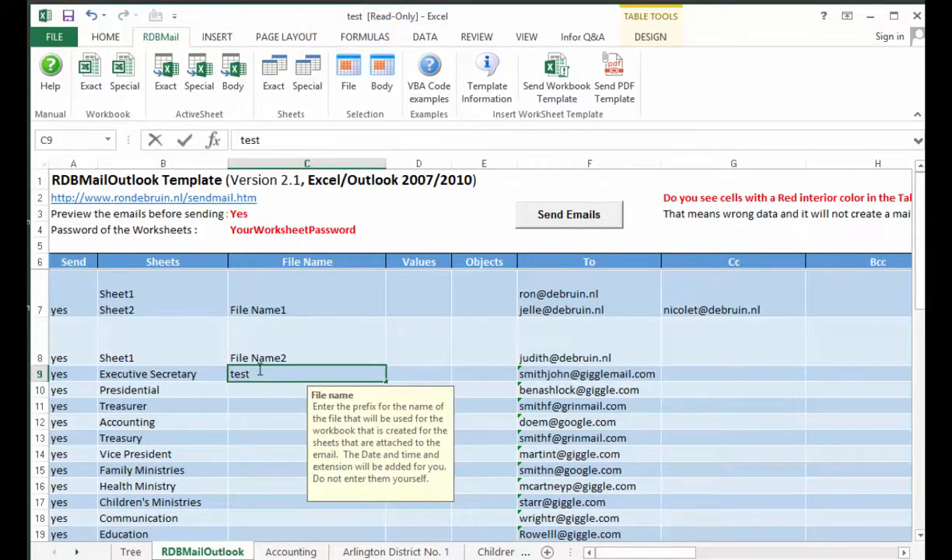
{"action": "left_click", "coordinate": [258, 388]}
{"action": "left_click", "coordinate": [257, 372]}
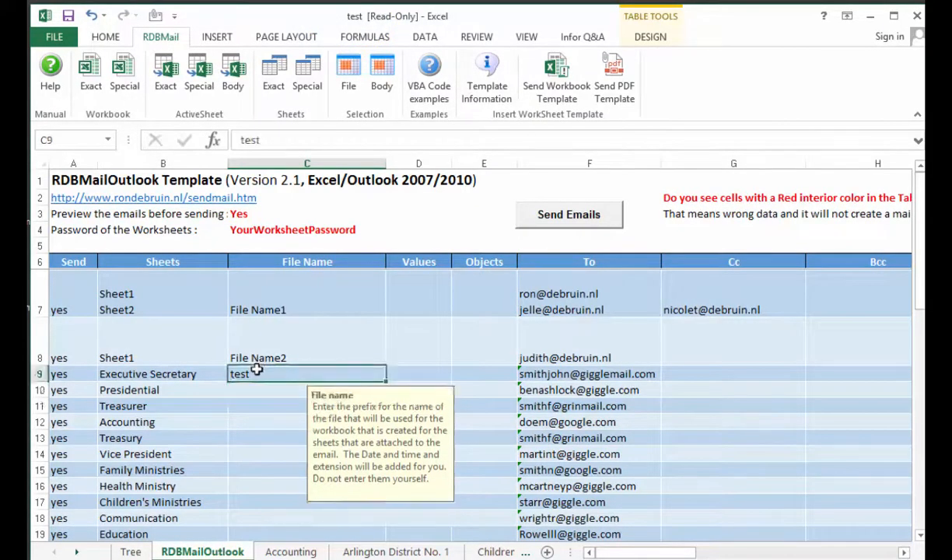
{"action": "key", "text": "ctrl+c"}
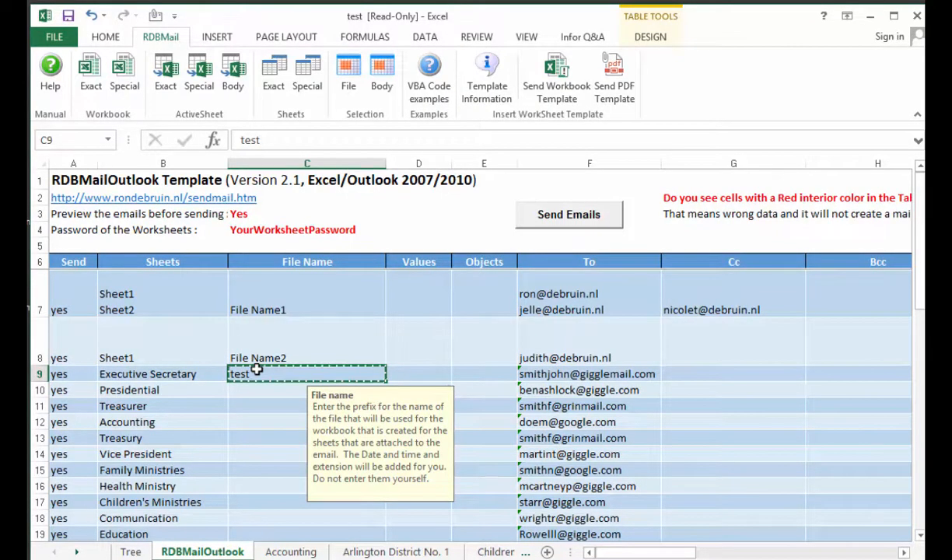
{"action": "left_click_drag", "start_coordinate": [249, 392], "coordinate": [269, 510]}
{"action": "key", "text": "ctrl+v"}
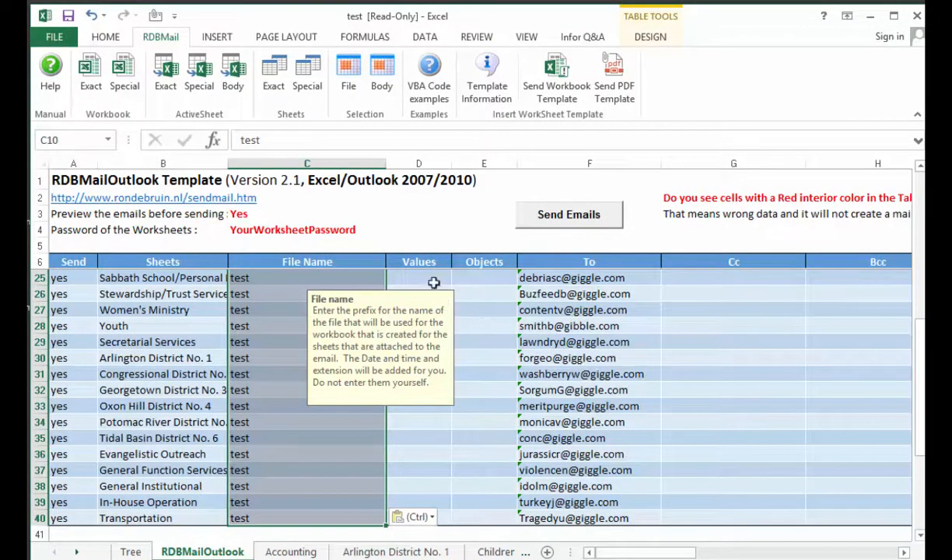
- Read the input guidance for the Values and File Name columns in row 8 of the mail table
{"action": "left_click", "coordinate": [418, 264]}
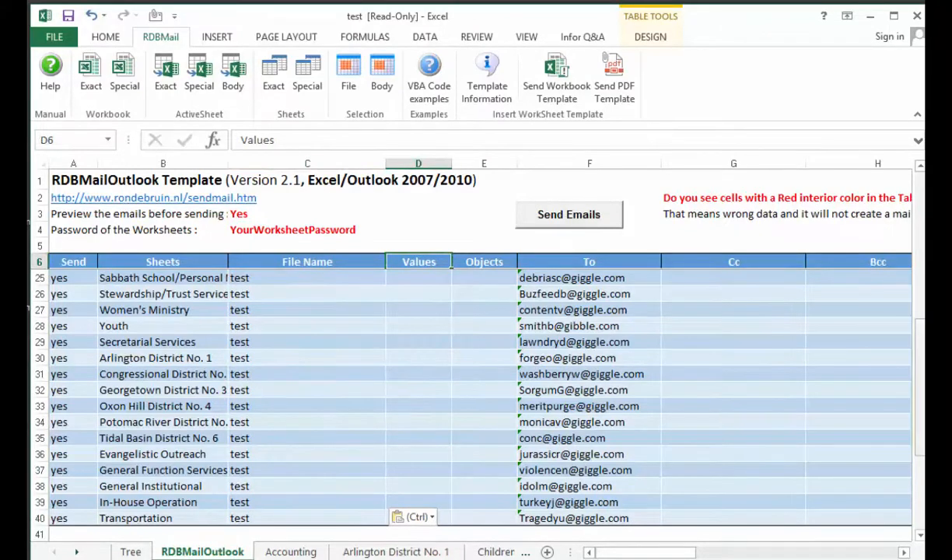
{"action": "left_click_drag", "start_coordinate": [922, 372], "coordinate": [902, 134]}
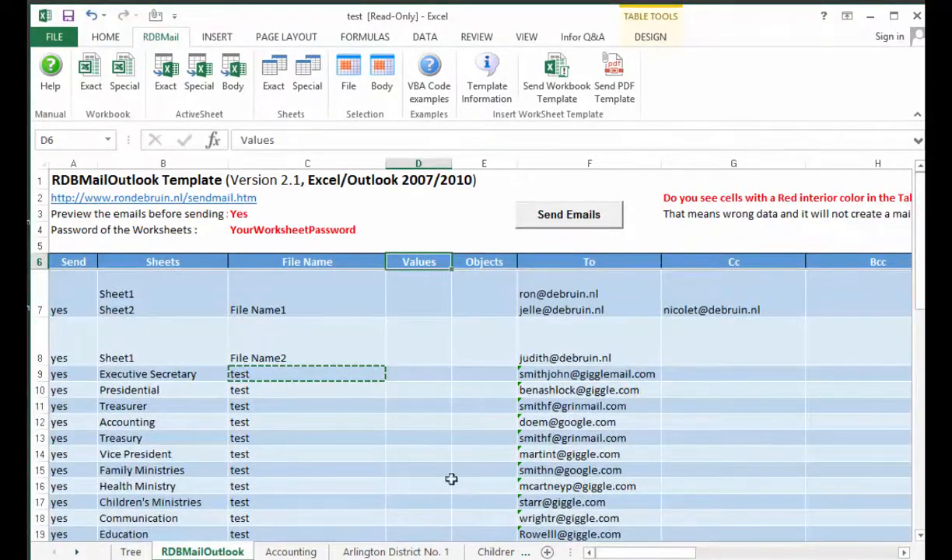
{"action": "left_click", "coordinate": [408, 356]}
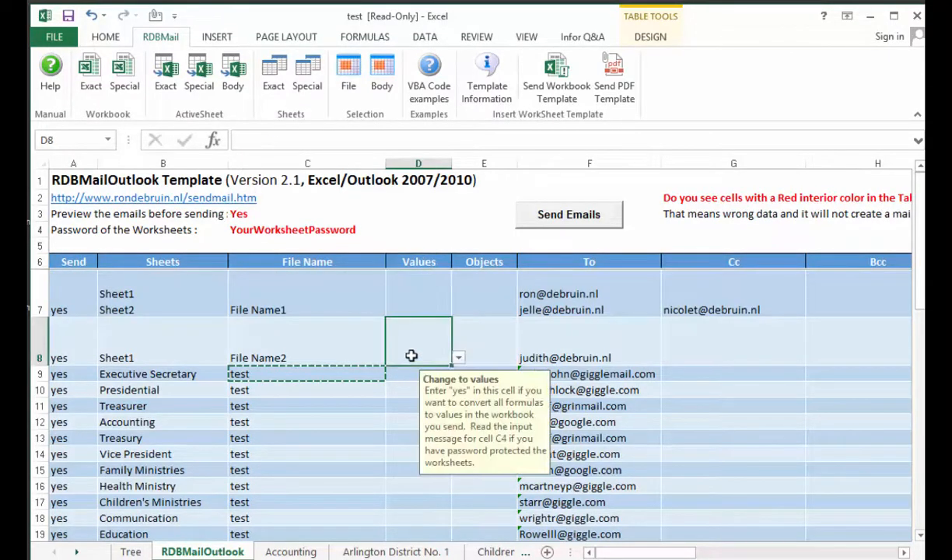
{"action": "left_click", "coordinate": [319, 333]}
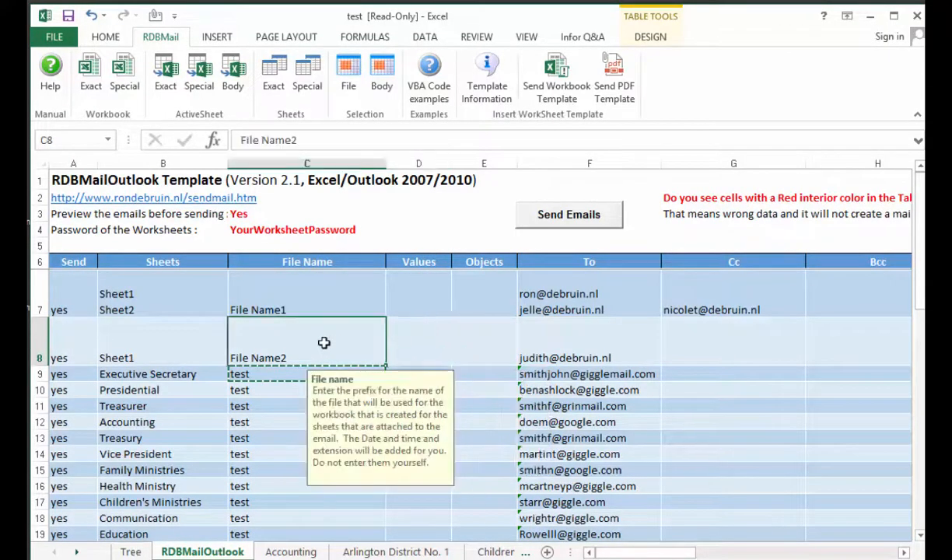
{"action": "left_click", "coordinate": [403, 353]}
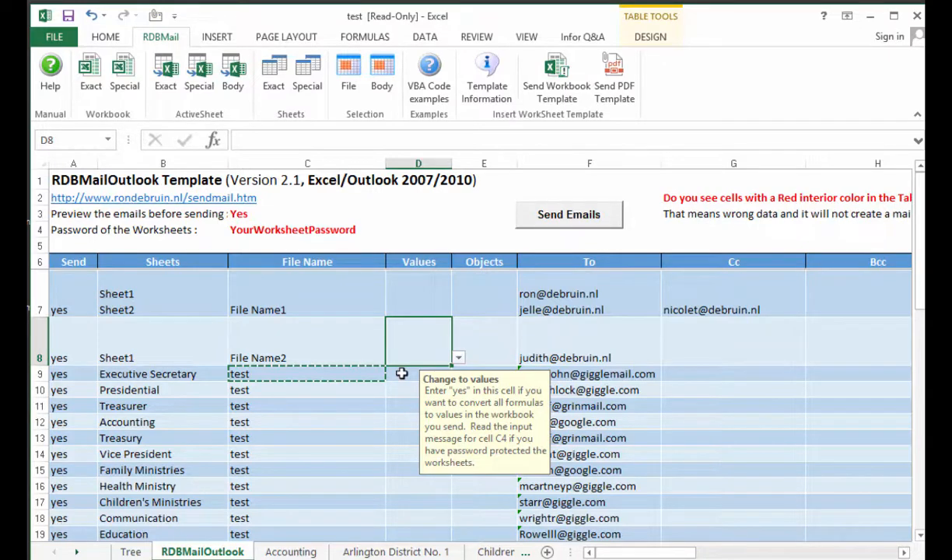
{"action": "left_click", "coordinate": [401, 373]}
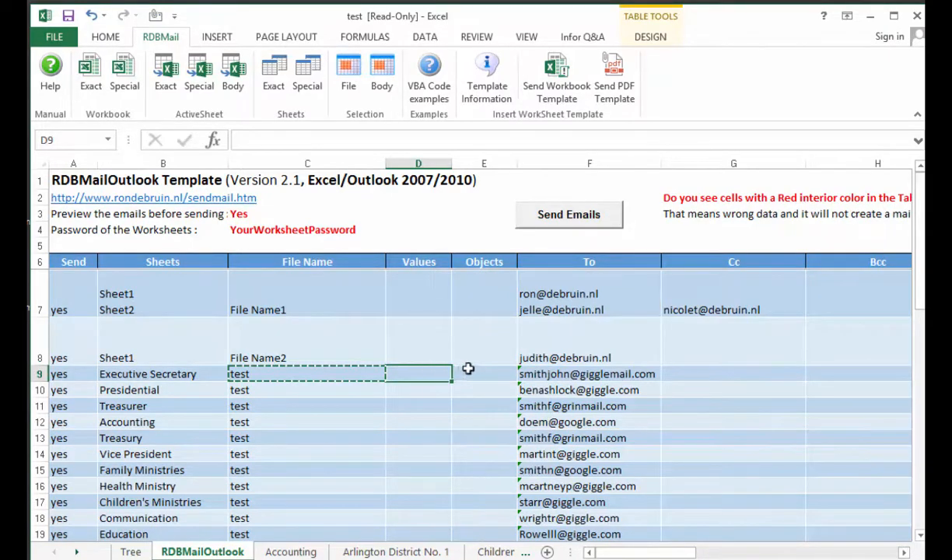
- Read the input guidance for the Objects, To, Cc and Bcc columns in row 9 of the mail table
{"action": "mouse_move", "coordinate": [480, 371]}
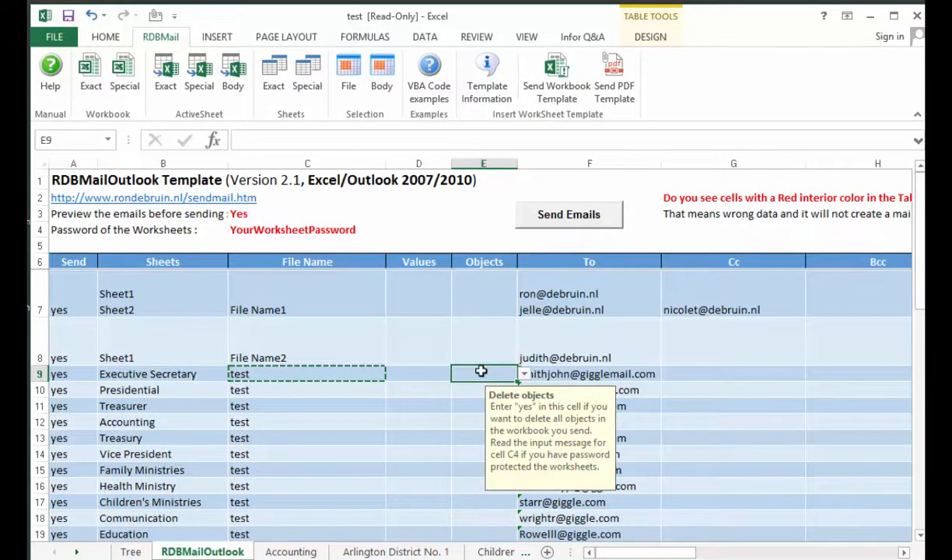
{"action": "left_click", "coordinate": [684, 375]}
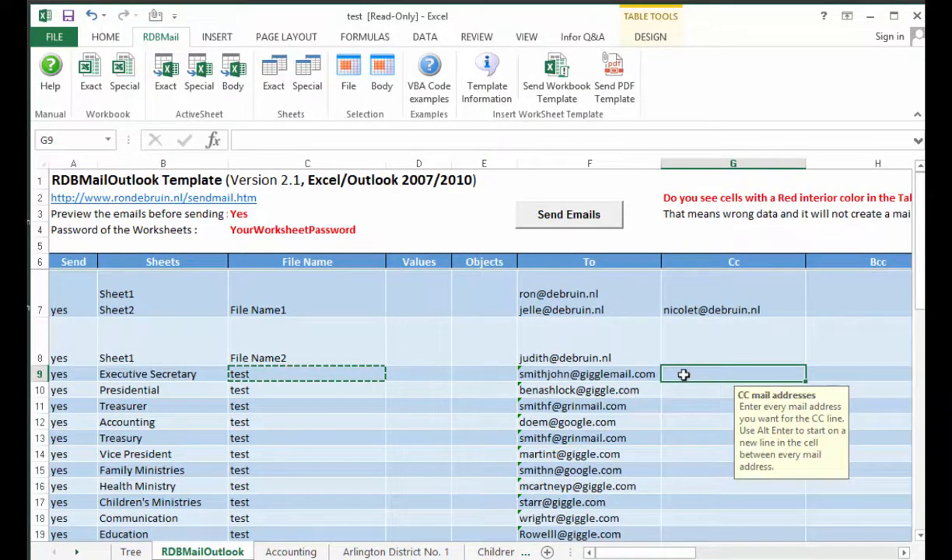
{"action": "key", "text": "Left"}
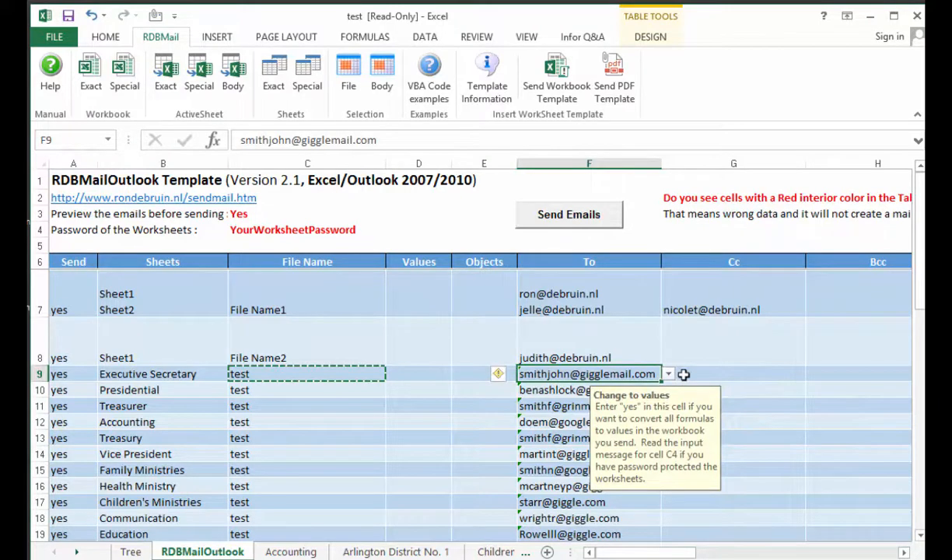
{"action": "left_click", "coordinate": [684, 374]}
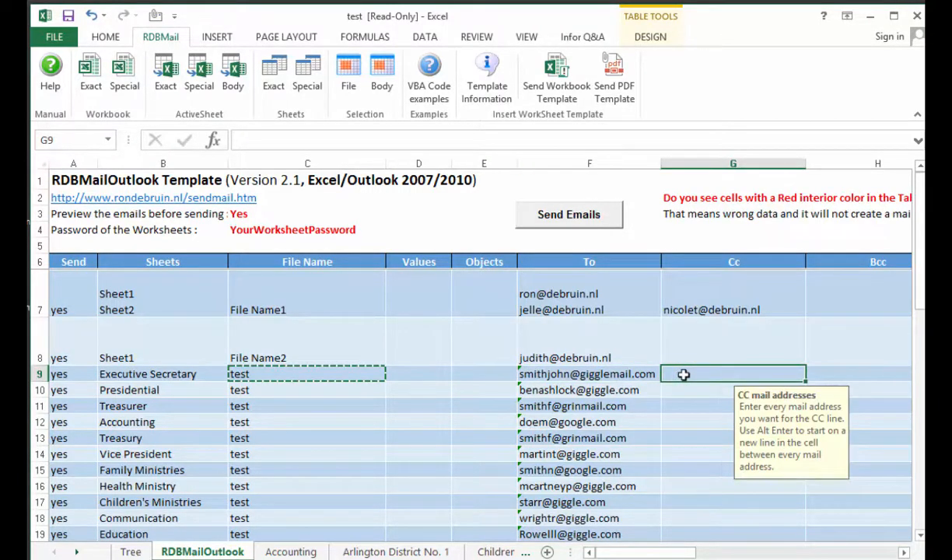
{"action": "key", "text": "Right"}
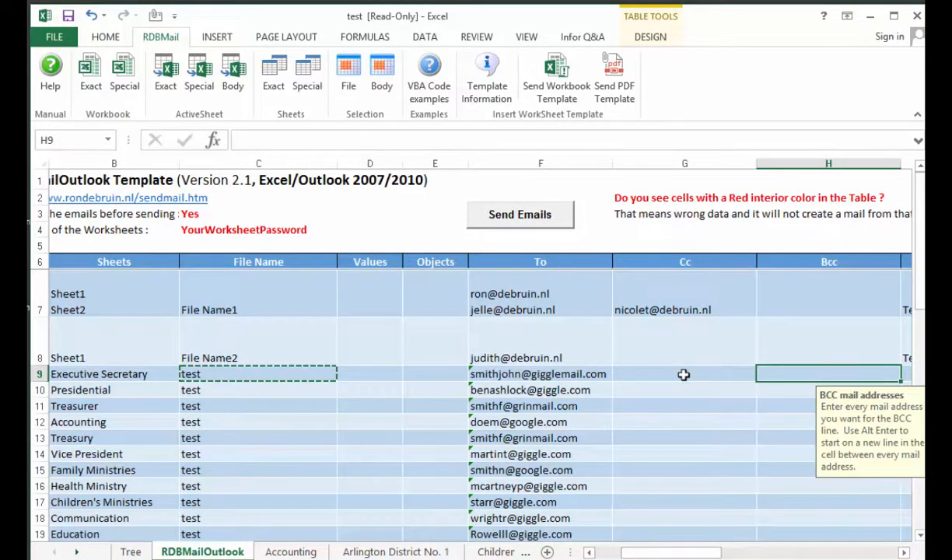
- Enter "Sept Departmental Reports" as the mail subject in I9
{"action": "key", "text": "Right"}
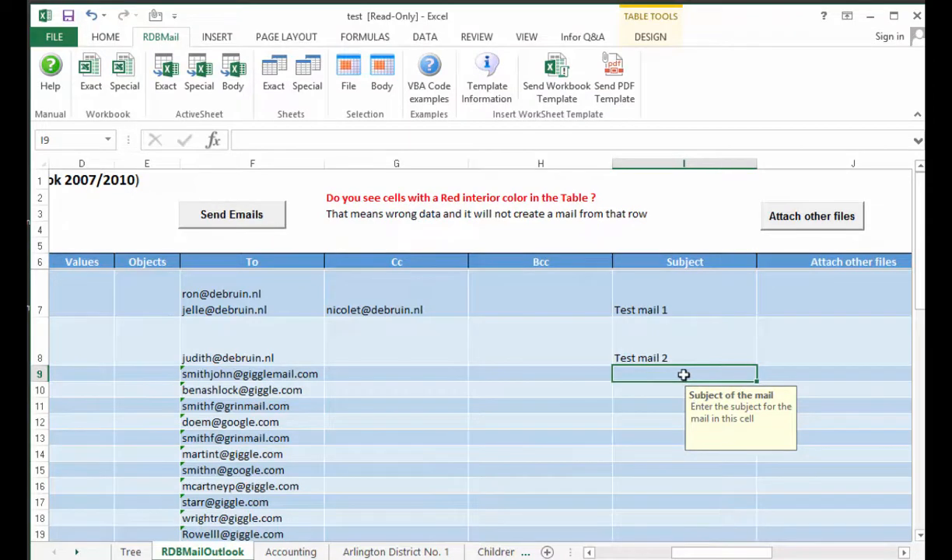
{"action": "key", "text": "Down"}
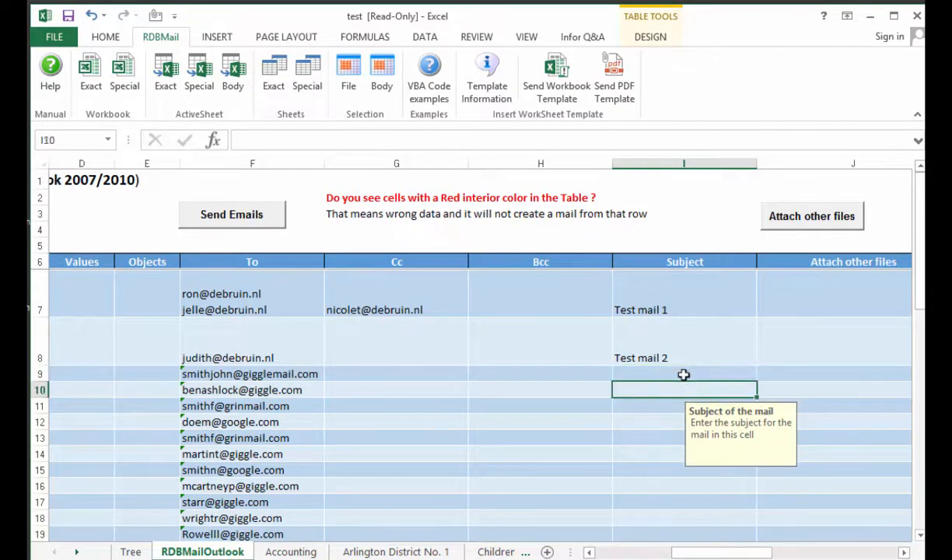
{"action": "key", "text": "Down"}
{"action": "key", "text": "Up"}
{"action": "key", "text": "Up"}
{"action": "key", "text": "Up"}
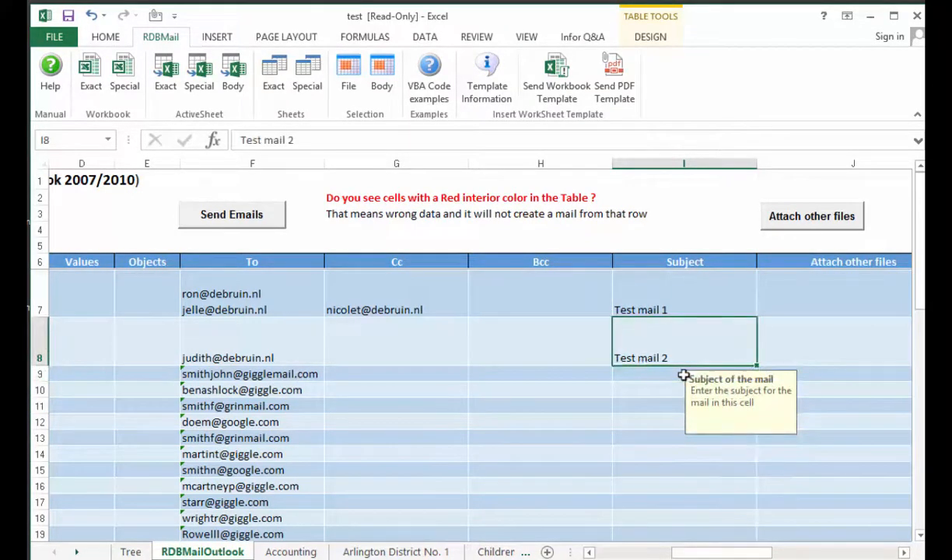
{"action": "key", "text": "Down"}
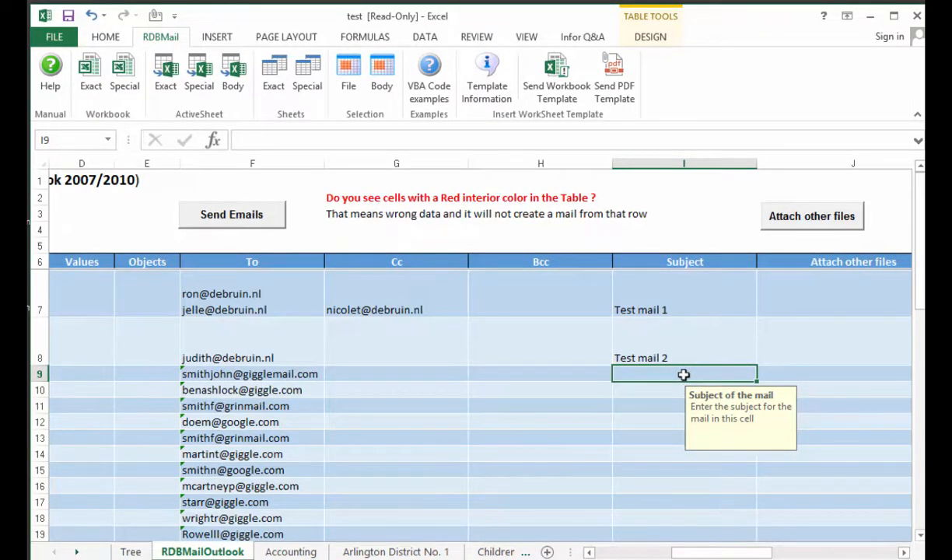
{"action": "type", "text": "Sept"}
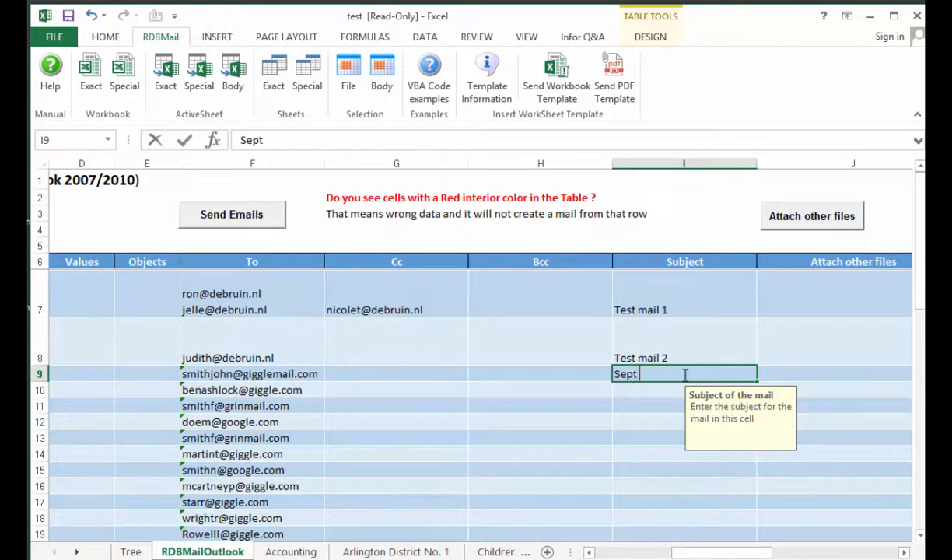
{"action": "type", "text": " Depart"}
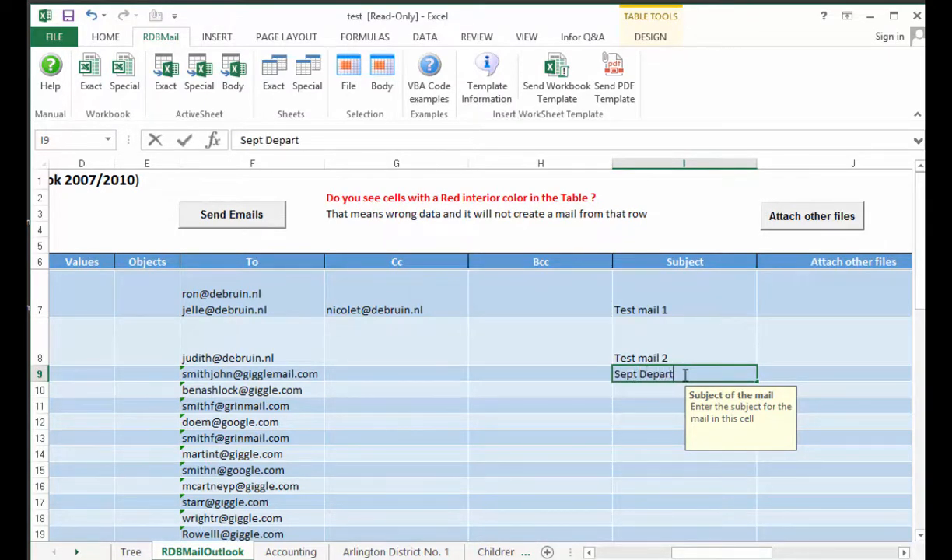
{"action": "type", "text": "mental Rep"}
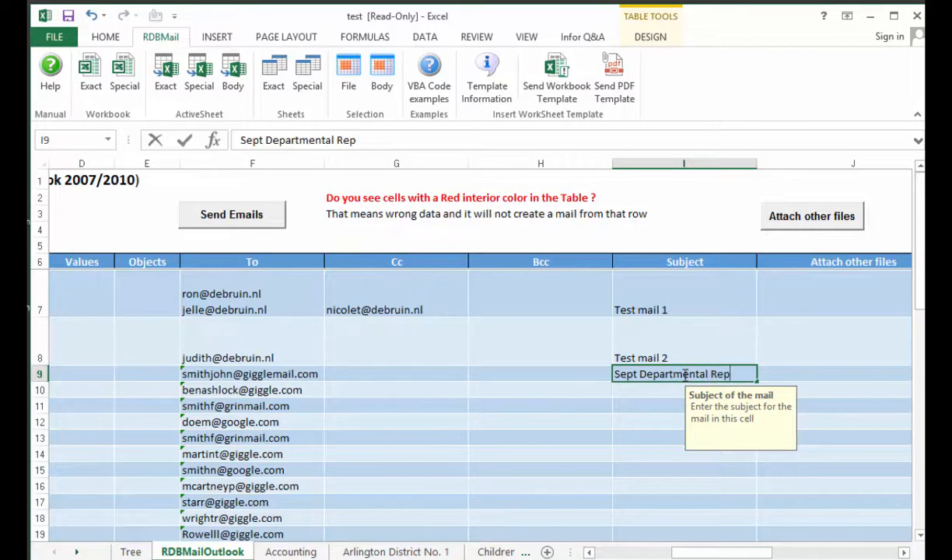
{"action": "type", "text": "orts"}
{"action": "key", "text": "Tab"}
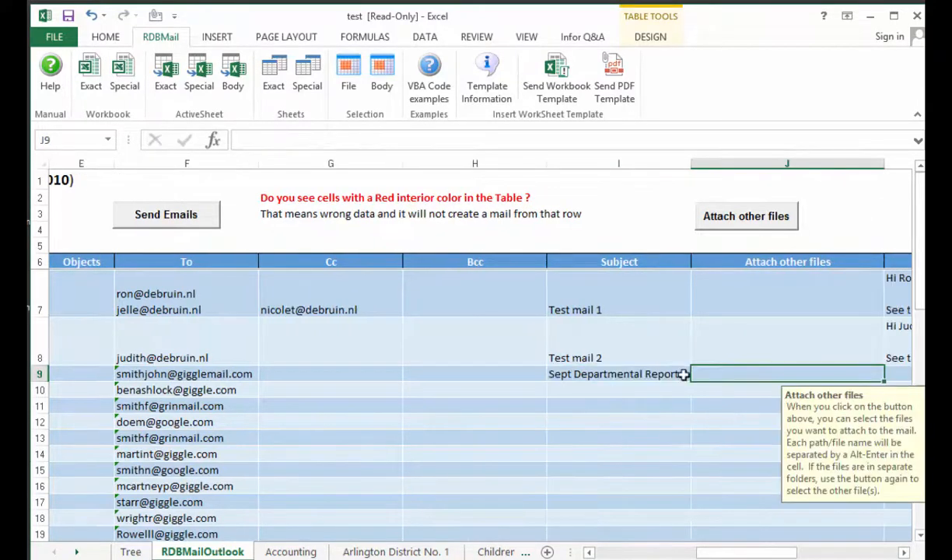
- Begin the body text in K9 with "Greetings," followed by a blank line
{"action": "key", "text": "Tab"}
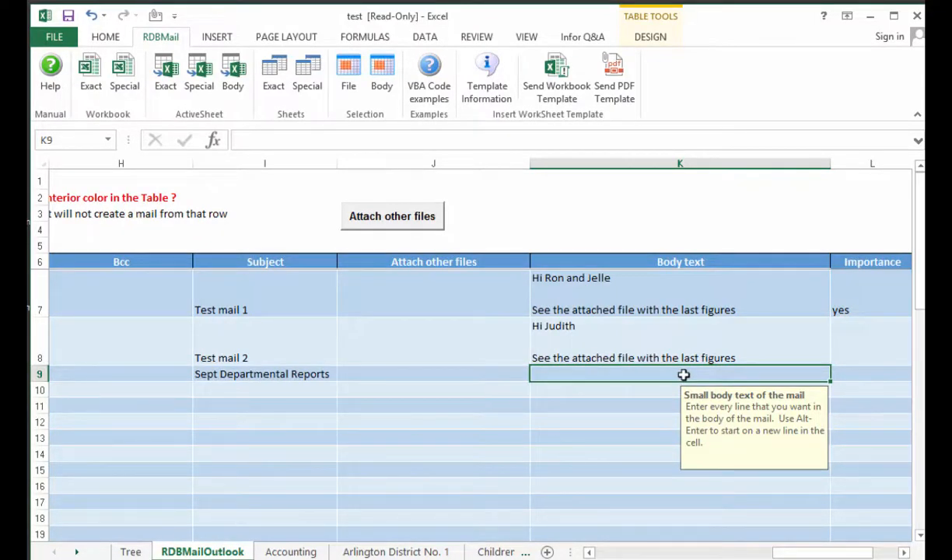
{"action": "type", "text": "G"}
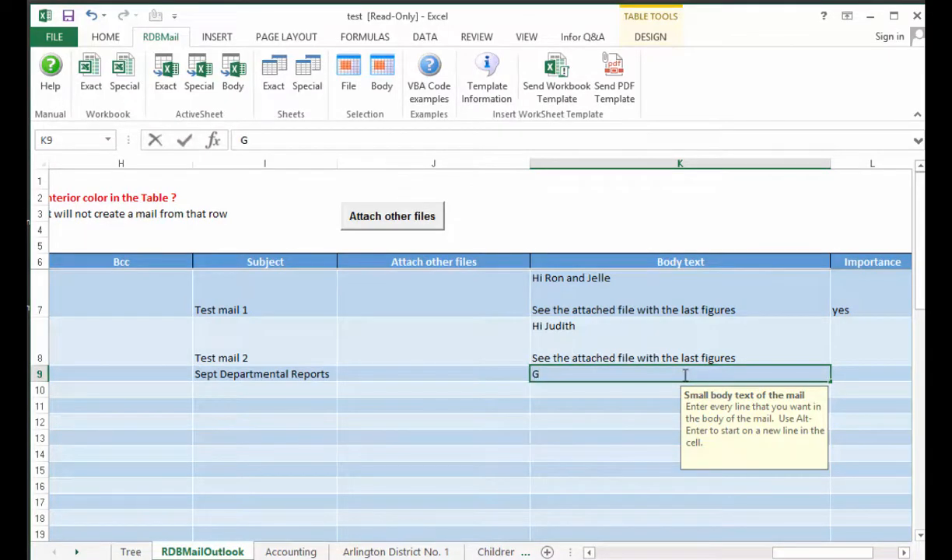
{"action": "type", "text": "reetings"}
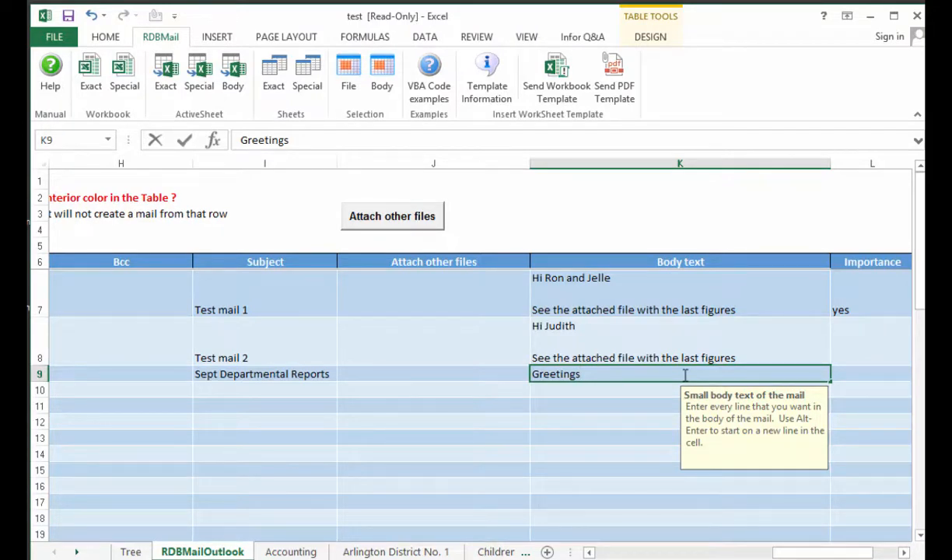
{"action": "type", "text": ","}
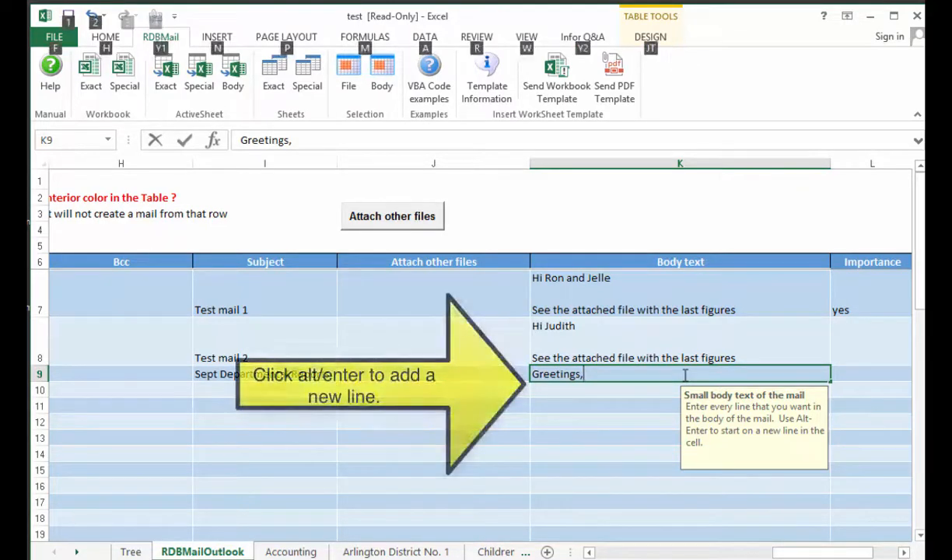
{"action": "key", "text": "alt+Return"}
{"action": "key", "text": "alt+Return"}
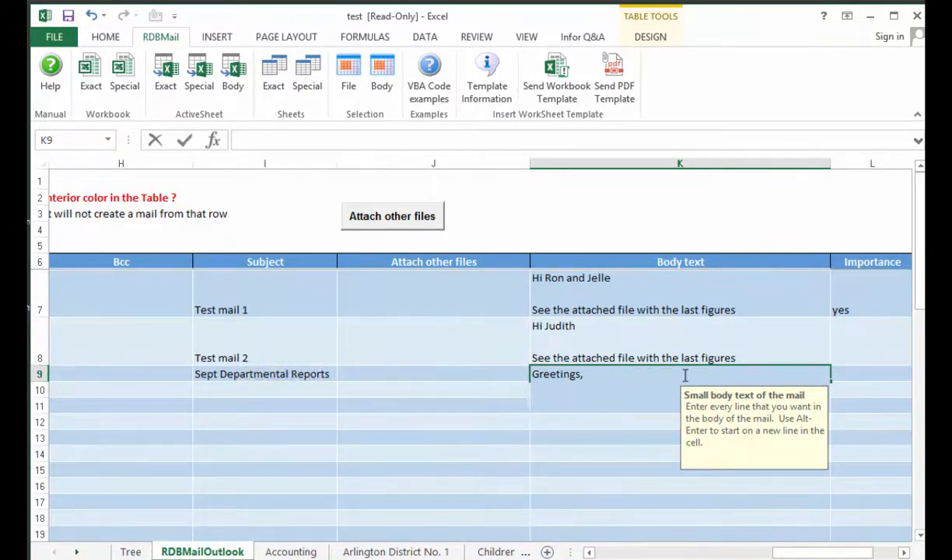
- Continue the K9 body text with "I have attached your monthly departmental report" below the greeting
{"action": "type", "text": "I have attached "}
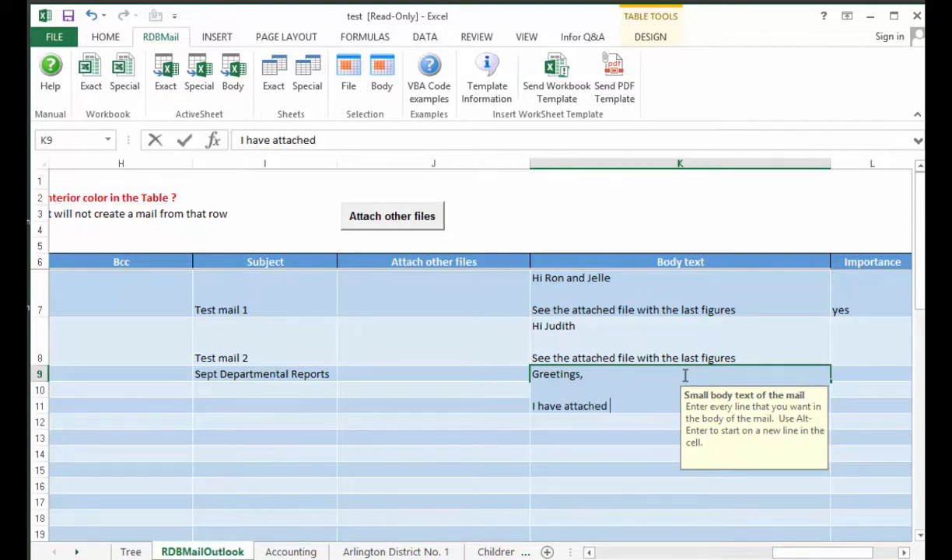
{"action": "type", "text": "your mont"}
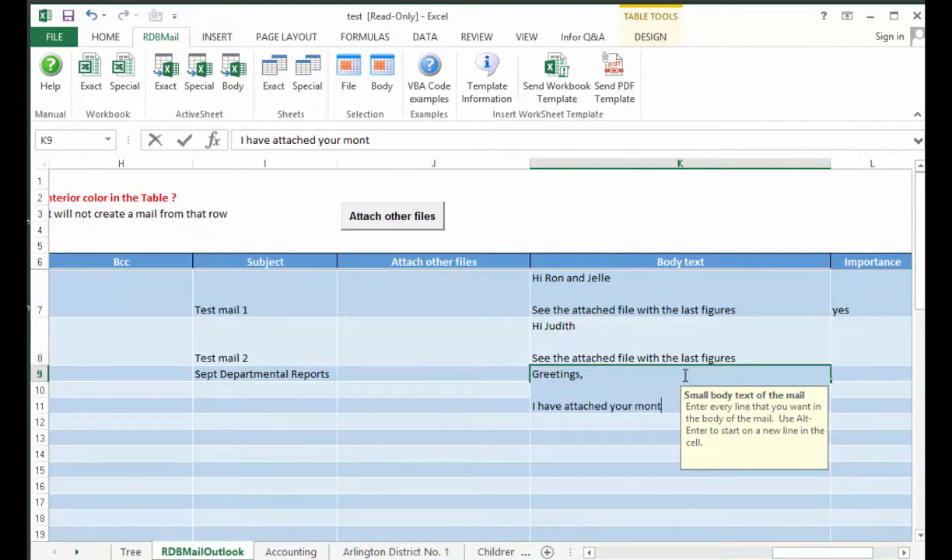
{"action": "type", "text": "hly depart"}
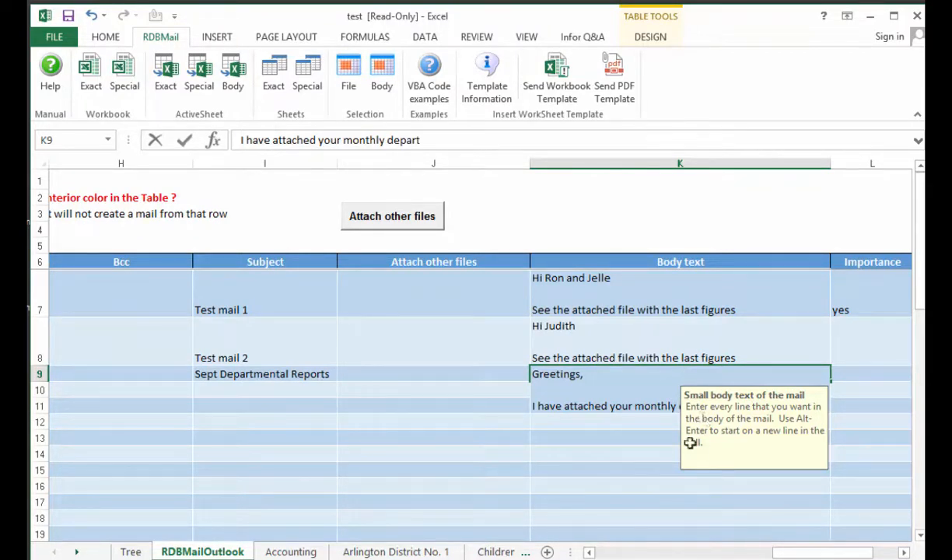
{"action": "left_click", "coordinate": [647, 425]}
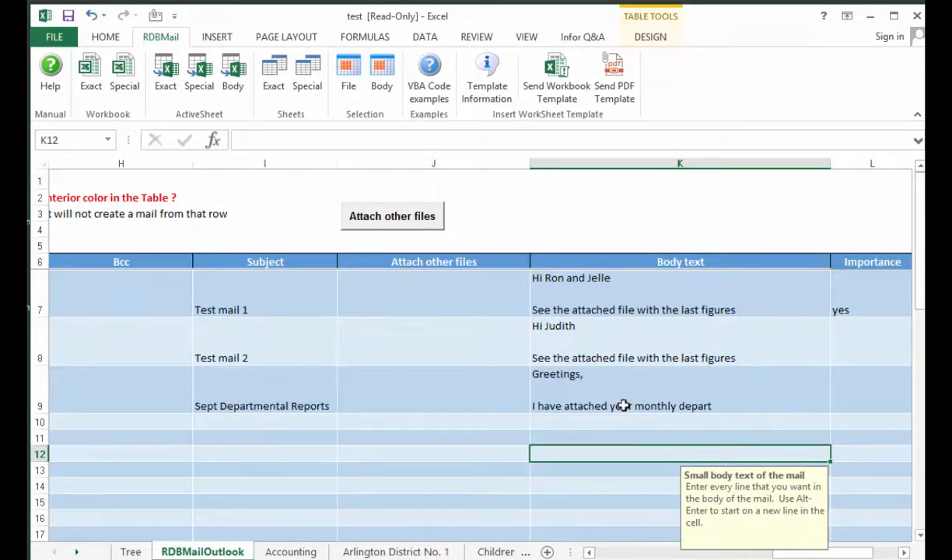
{"action": "left_click", "coordinate": [623, 405]}
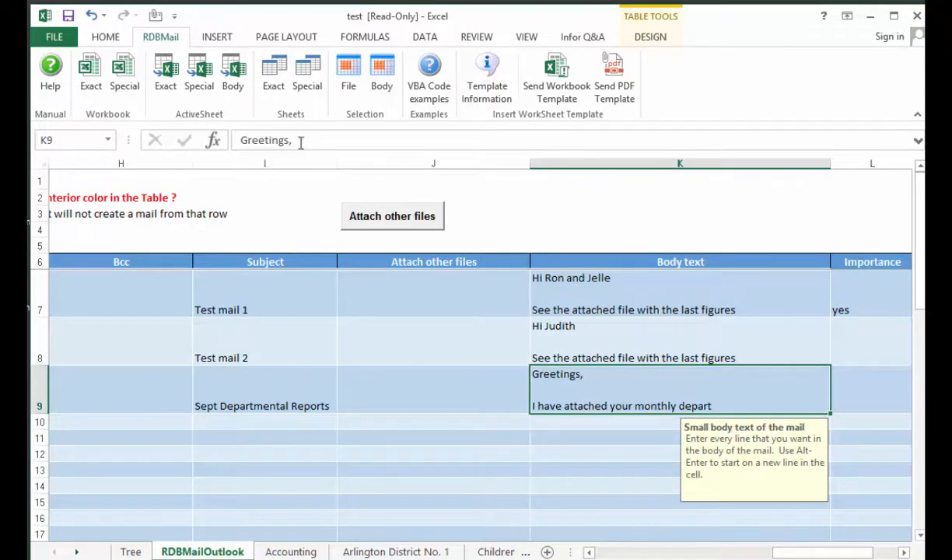
{"action": "double_click", "coordinate": [713, 405]}
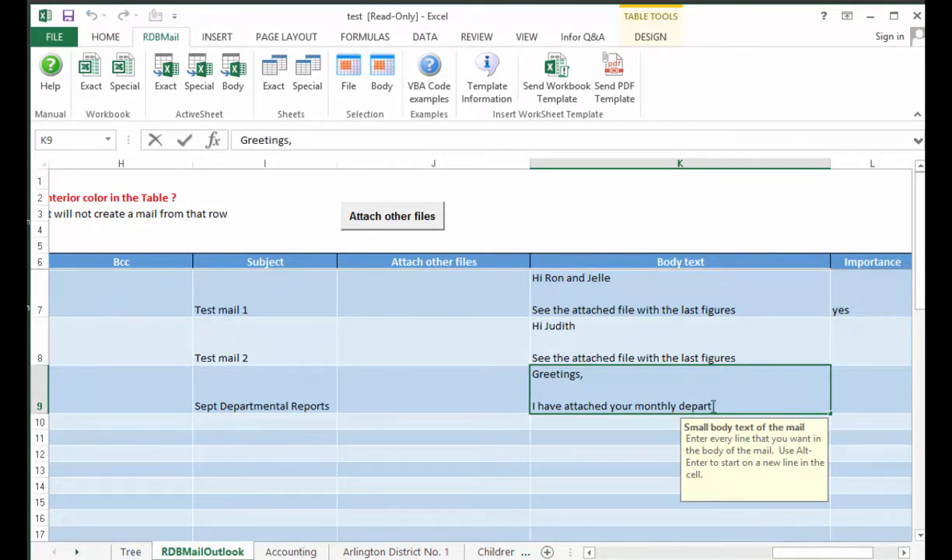
{"action": "type", "text": "men"}
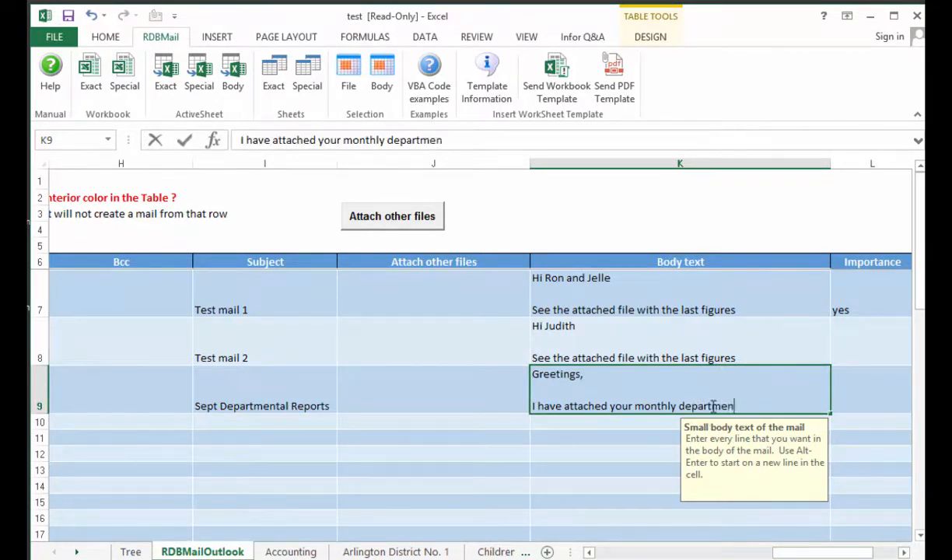
{"action": "type", "text": "tal report"}
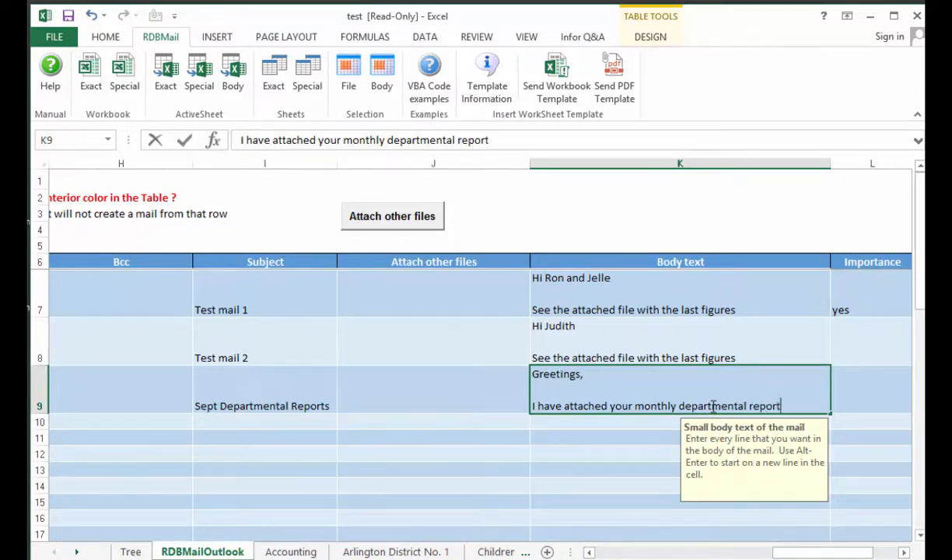
- End the report sentence in K9 with a period and append "Thanks for staying in budget." after it
{"action": "type", "text": ".  Thanks"}
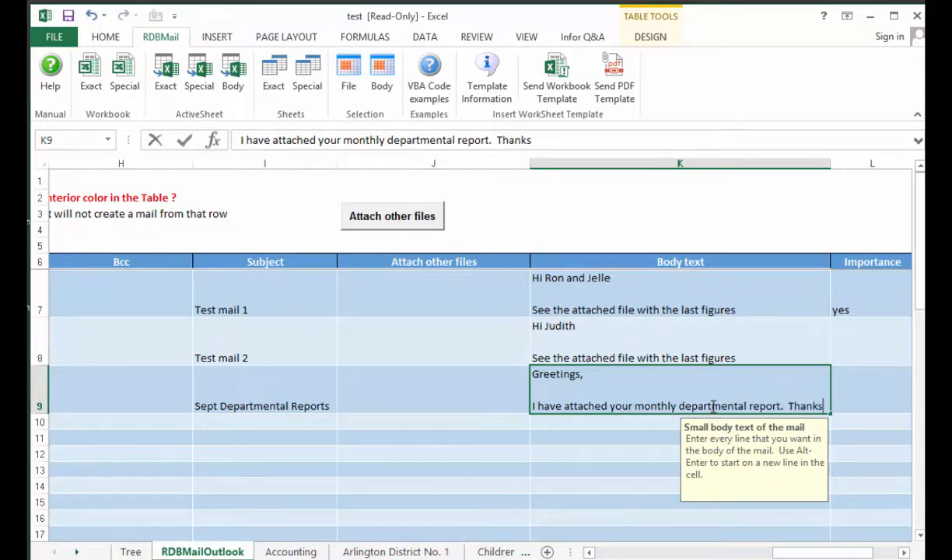
{"action": "type", "text": " you"}
{"action": "key", "text": "BackSpace"}
{"action": "key", "text": "BackSpace"}
{"action": "key", "text": "BackSpace"}
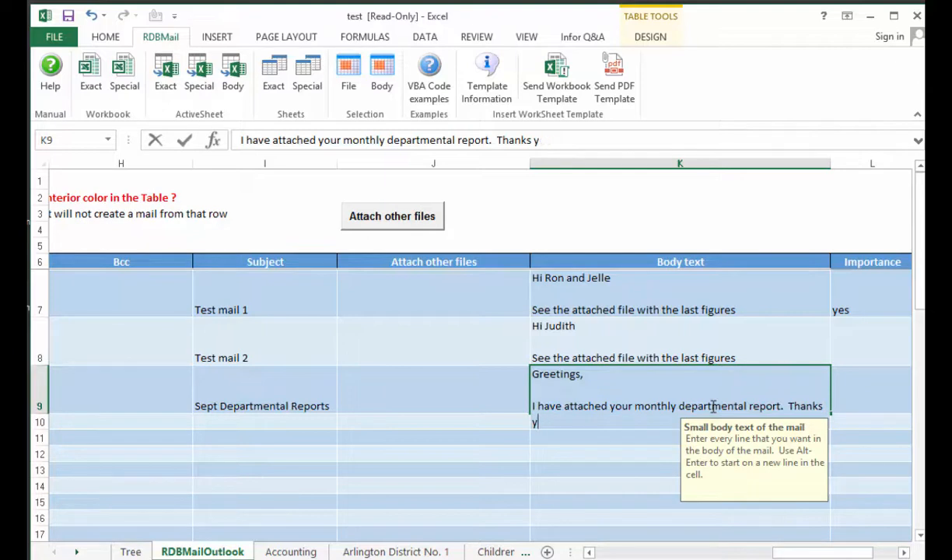
{"action": "type", "text": "for staying "}
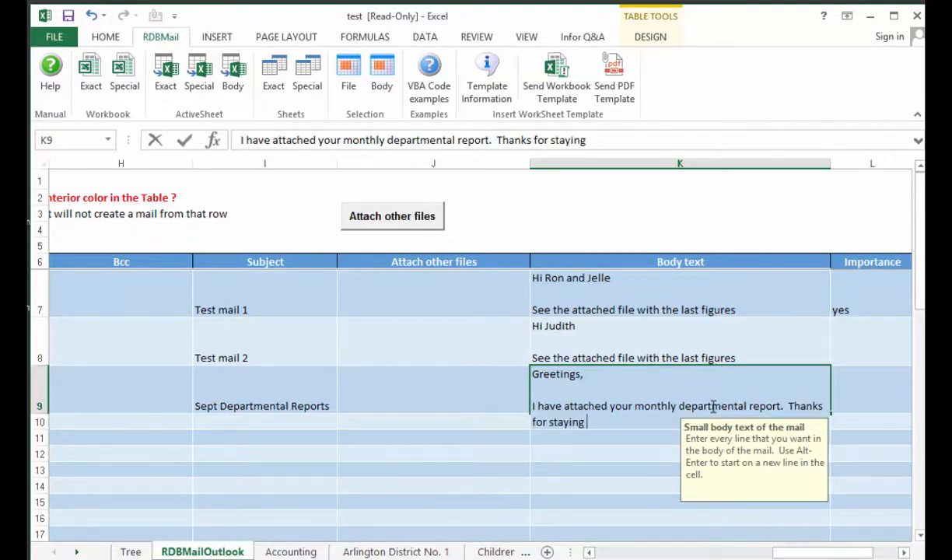
{"action": "type", "text": "in budge"}
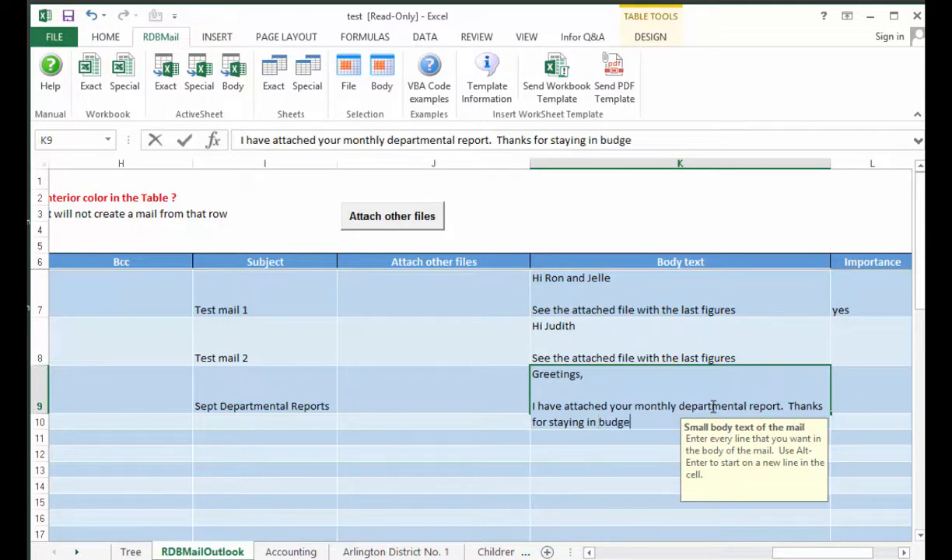
{"action": "type", "text": "t."}
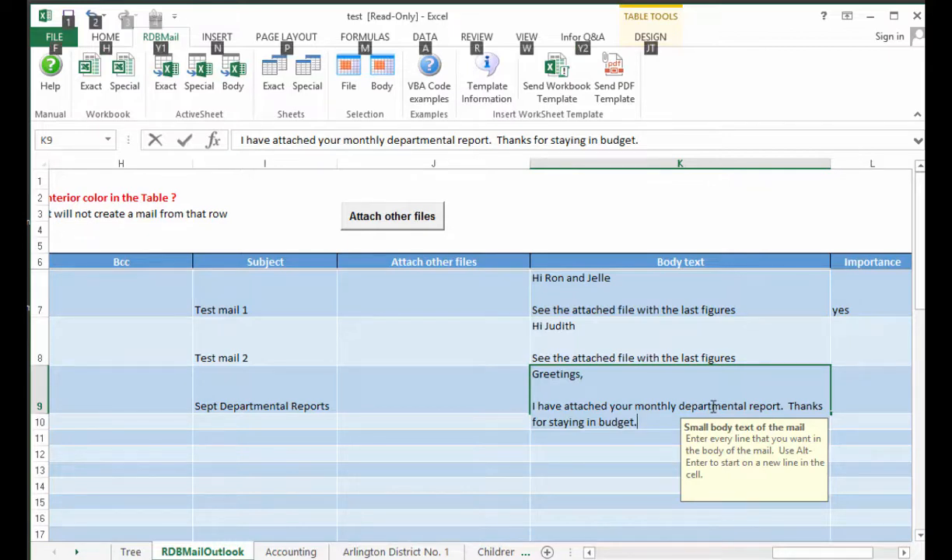
- Add "We serve a Great God!" as a separate paragraph in the K9 body text, followed by a blank line
{"action": "key", "text": "alt+Return"}
{"action": "key", "text": "alt+Return"}
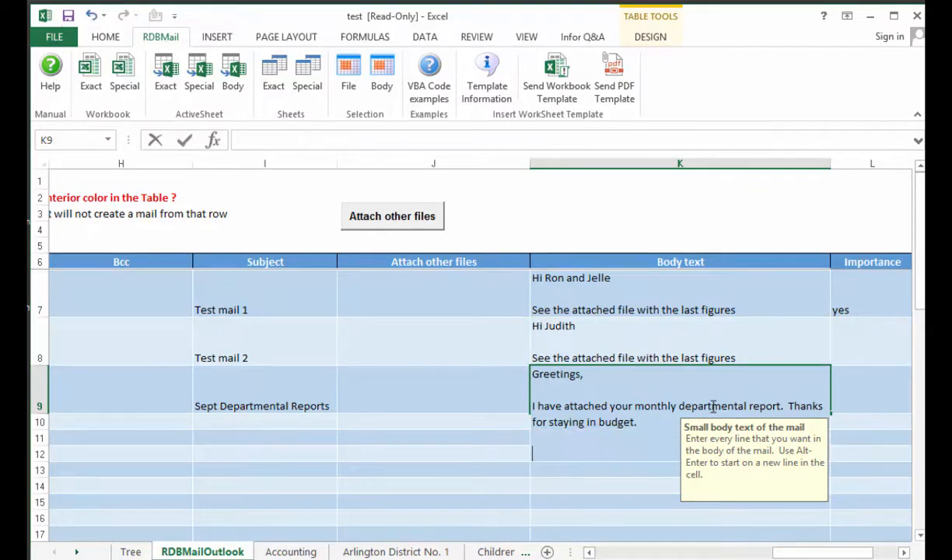
{"action": "type", "text": "We serv"}
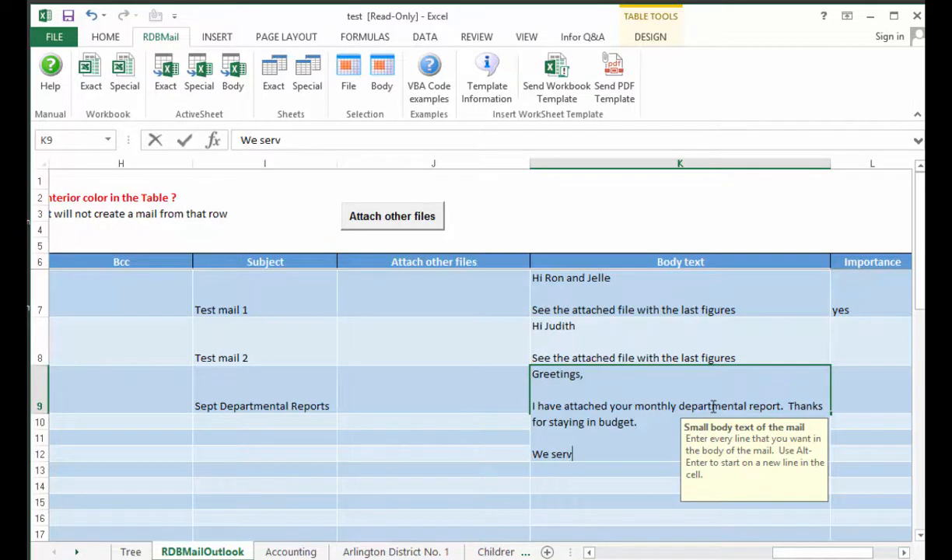
{"action": "type", "text": "e a Great g"}
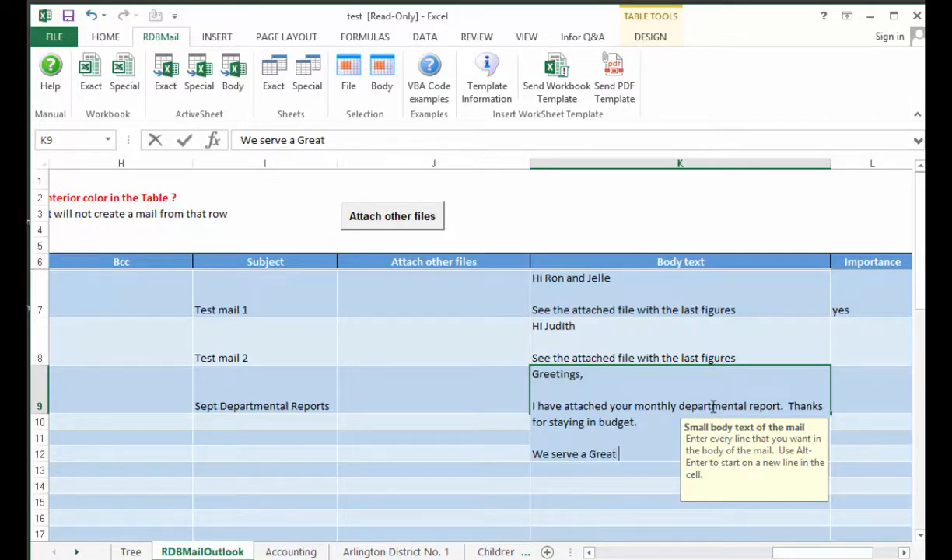
{"action": "key", "text": "BackSpace"}
{"action": "type", "text": "God!"}
{"action": "key", "text": "alt+Return"}
{"action": "key", "text": "alt+Return"}
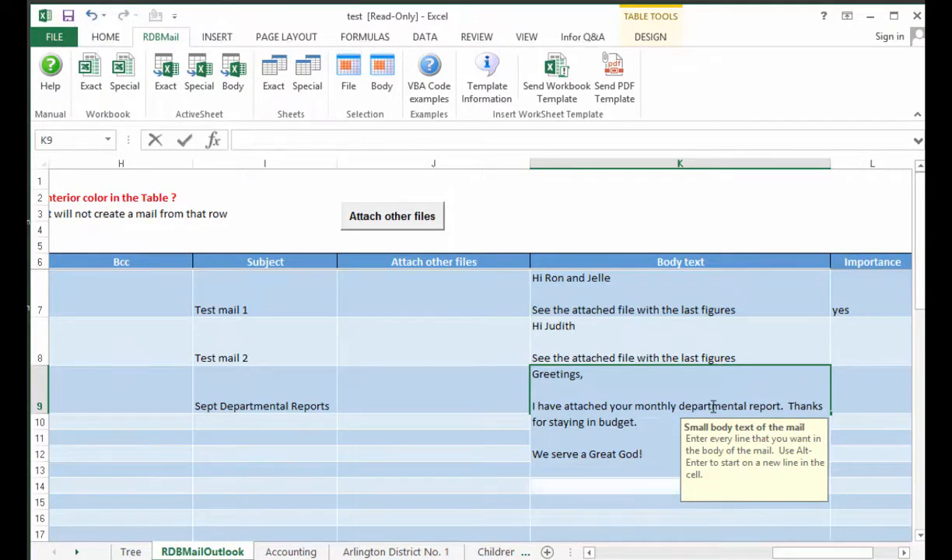
- Sign off the K9 body text with the sender's first name and commit the entry, leaving the Importance cell L9 empty
{"action": "type", "text": "Mack"}
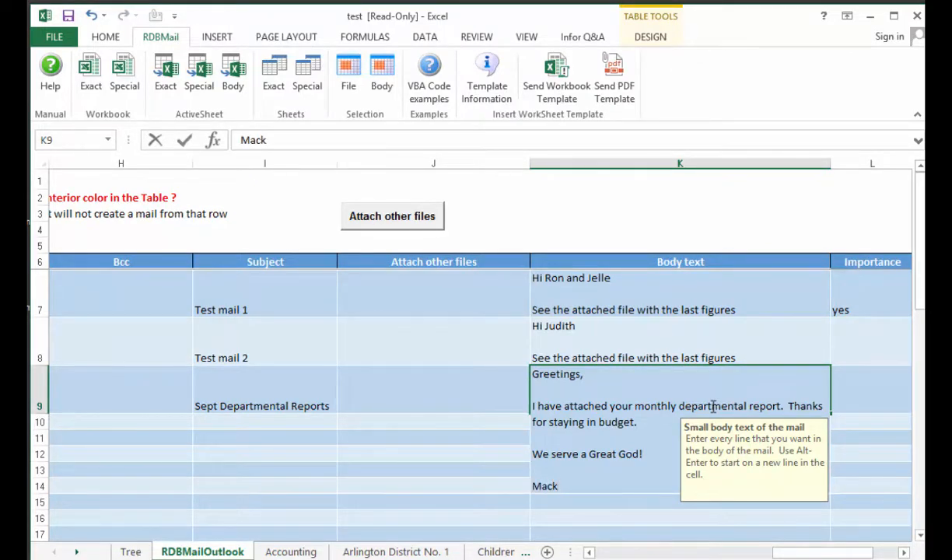
{"action": "left_click", "coordinate": [863, 395]}
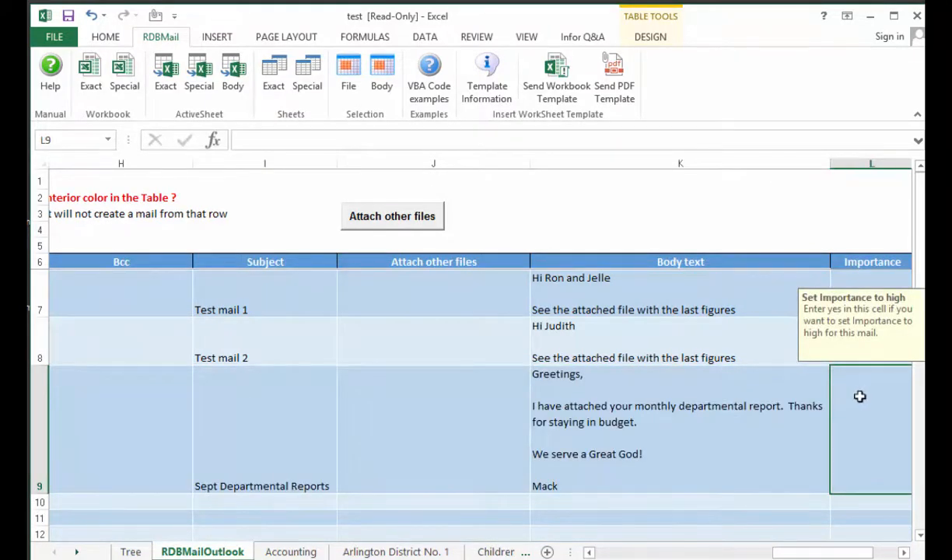
{"action": "key", "text": "Left"}
{"action": "key", "text": "Right"}
{"action": "key", "text": "Right"}
{"action": "key", "text": "Left"}
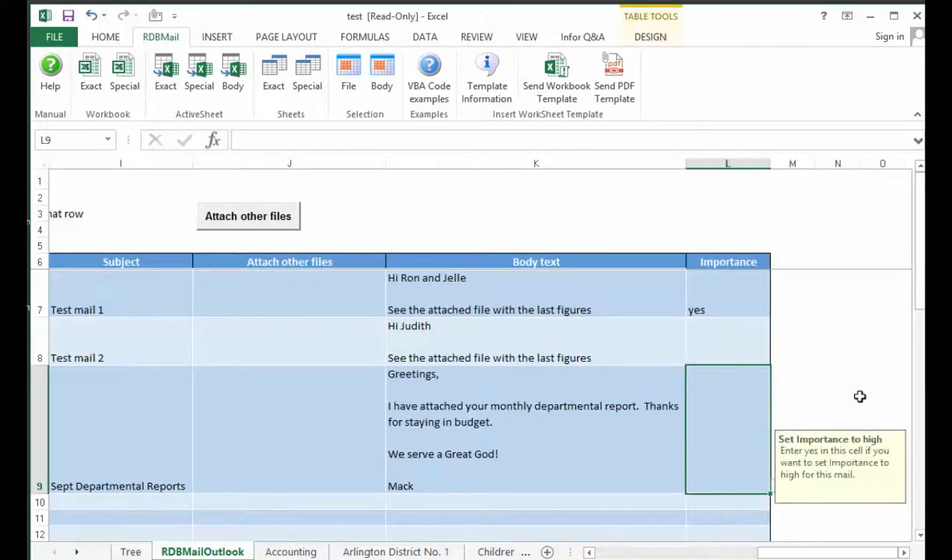
- Copy cells G9:L9 and paste them into rows 10 to 40 of the mail table, starting in the Cc column
{"action": "left_click_drag", "start_coordinate": [717, 437], "coordinate": [453, 397]}
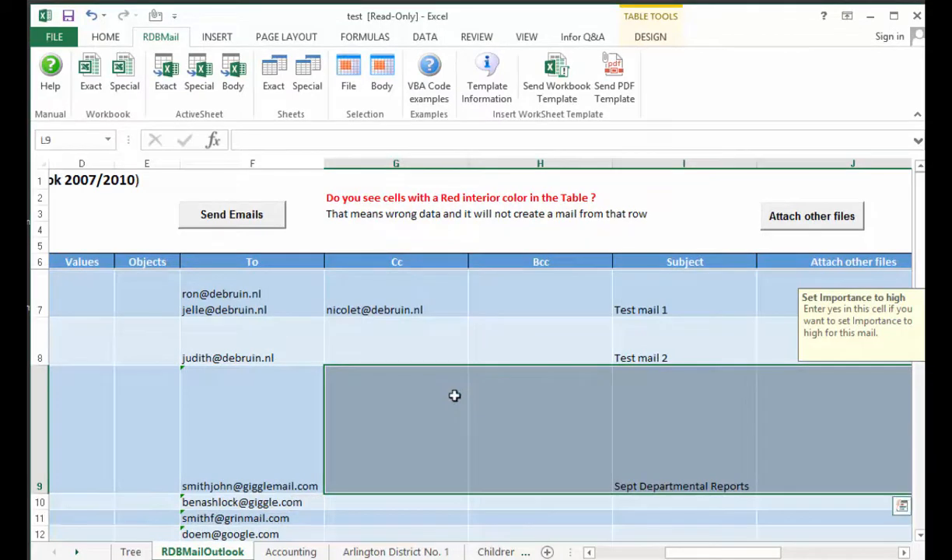
{"action": "right_click", "coordinate": [385, 418]}
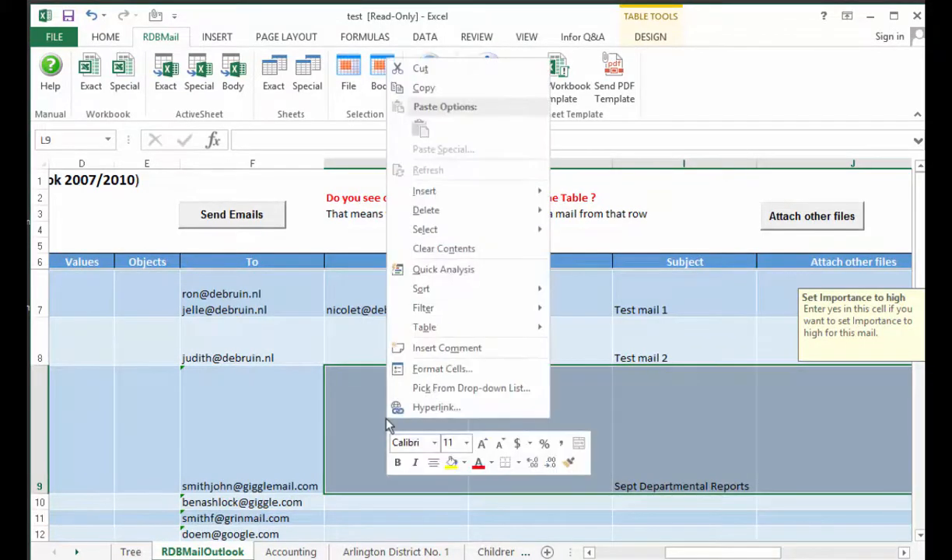
{"action": "left_click", "coordinate": [426, 89]}
{"action": "left_click", "coordinate": [378, 504]}
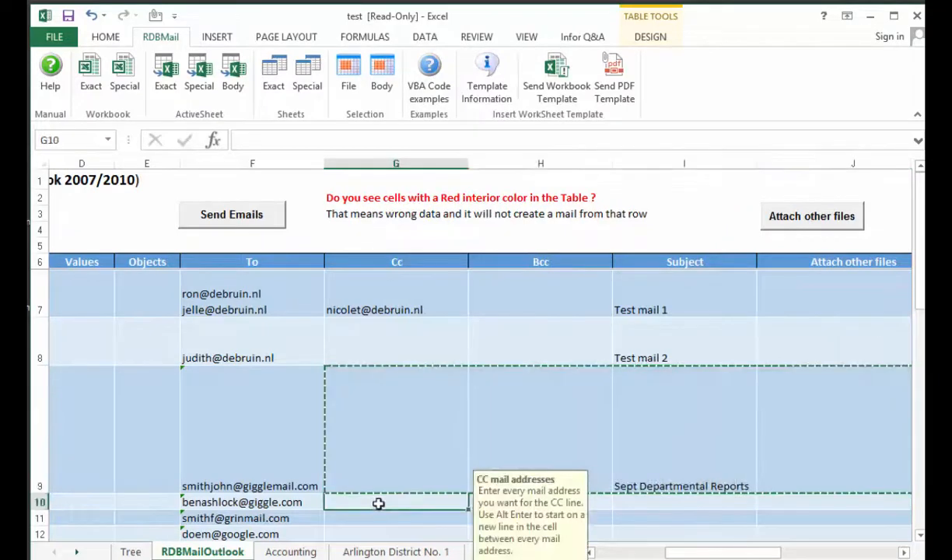
{"action": "mouse_move", "coordinate": [378, 503]}
{"action": "left_mouse_down"}
{"action": "mouse_move", "coordinate": [374, 553]}
{"action": "mouse_move", "coordinate": [376, 493]}
{"action": "mouse_move", "coordinate": [375, 503]}
{"action": "left_mouse_up"}
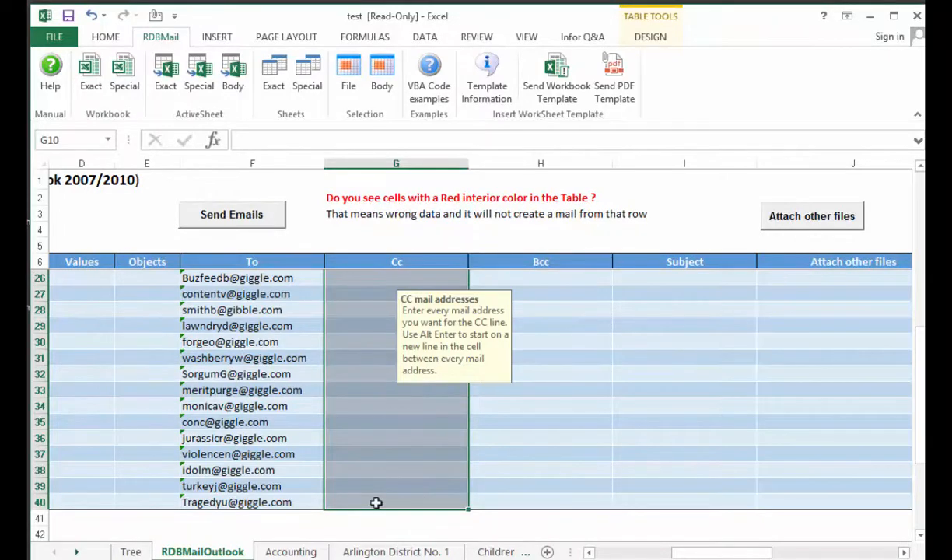
{"action": "key", "text": "ctrl+v"}
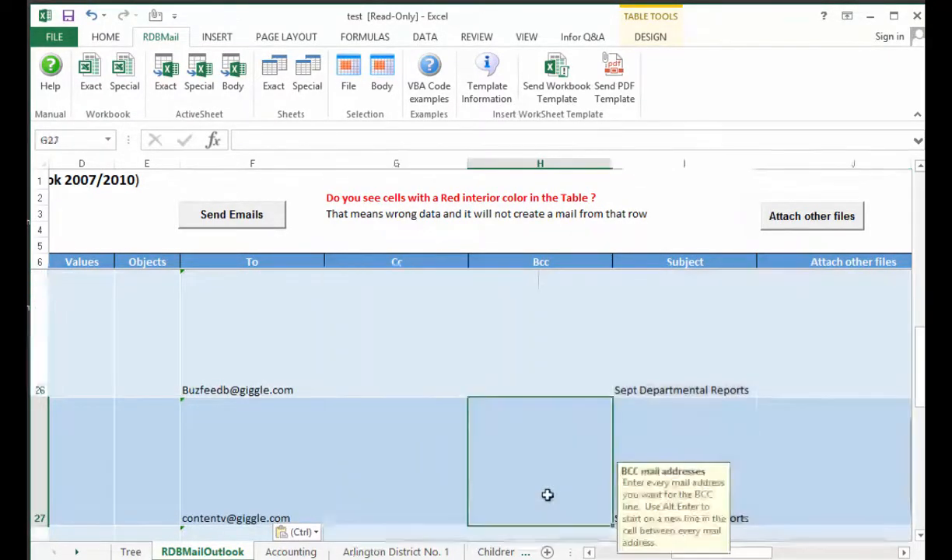
- Check the copied entries from Bcc through Importance in row 27, ending at the row's Send cell
{"action": "left_click", "coordinate": [547, 495]}
{"action": "key", "text": "Right"}
{"action": "key", "text": "Right"}
{"action": "key", "text": "Right"}
{"action": "key", "text": "Right"}
{"action": "key", "text": "Right"}
{"action": "key", "text": "Right"}
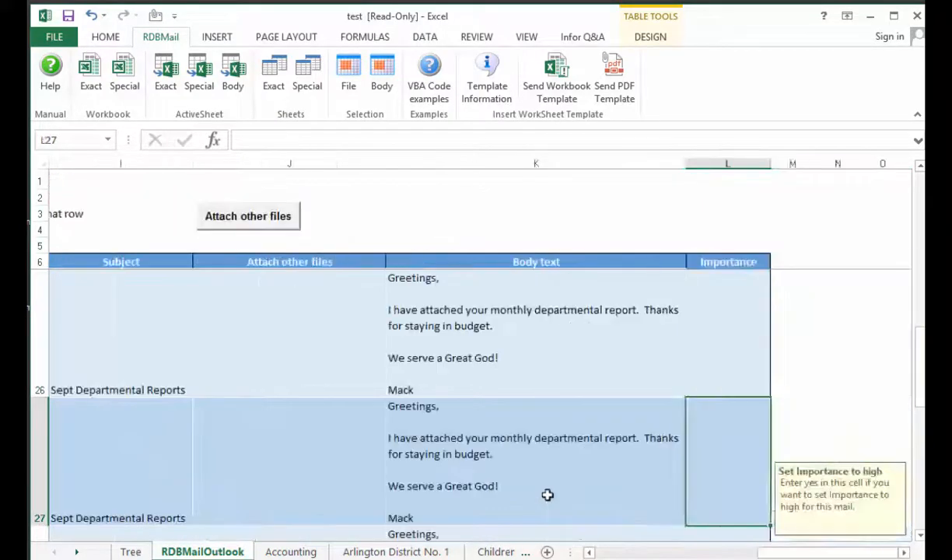
{"action": "key", "text": "Left"}
{"action": "key", "text": "Left"}
{"action": "key", "text": "Left"}
{"action": "key", "text": "Left"}
{"action": "key", "text": "Left"}
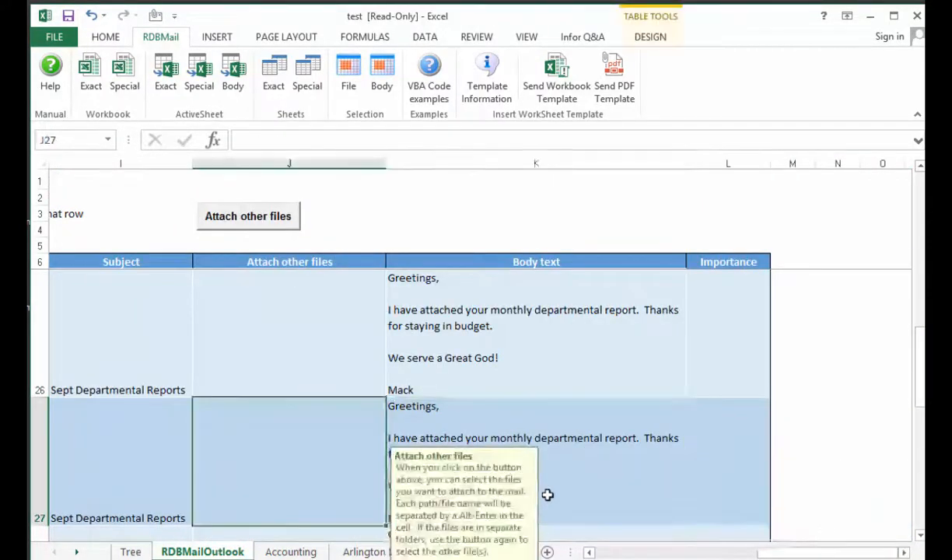
{"action": "key", "text": "Left"}
{"action": "key", "text": "Left"}
{"action": "key", "text": "Home"}
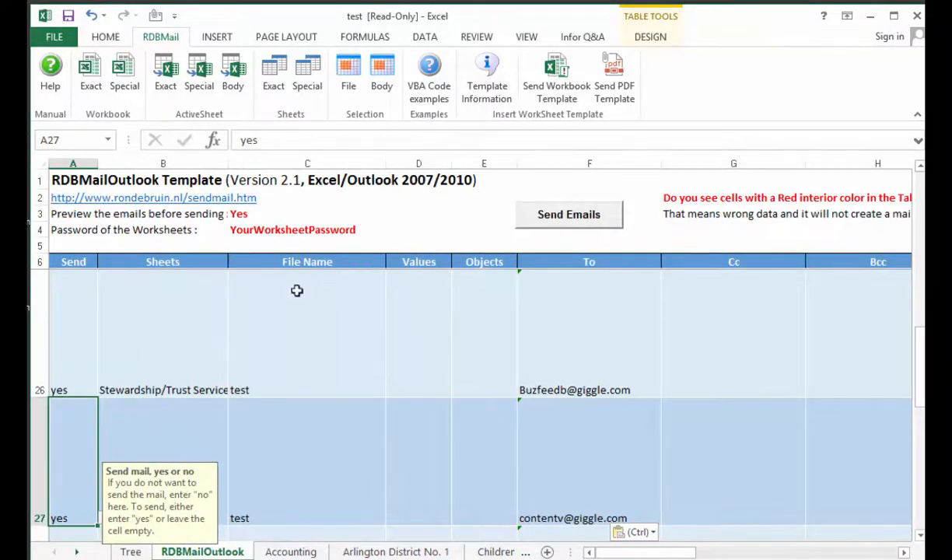
- Check the preview-before-sending setting in C3, keep it at Yes, and generate the emails from the template
{"action": "left_click", "coordinate": [66, 210]}
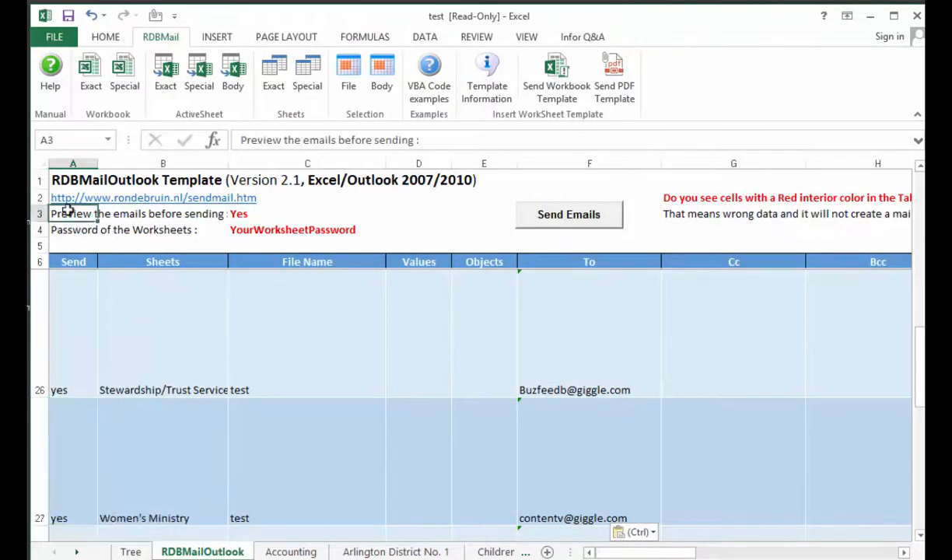
{"action": "left_click", "coordinate": [243, 213]}
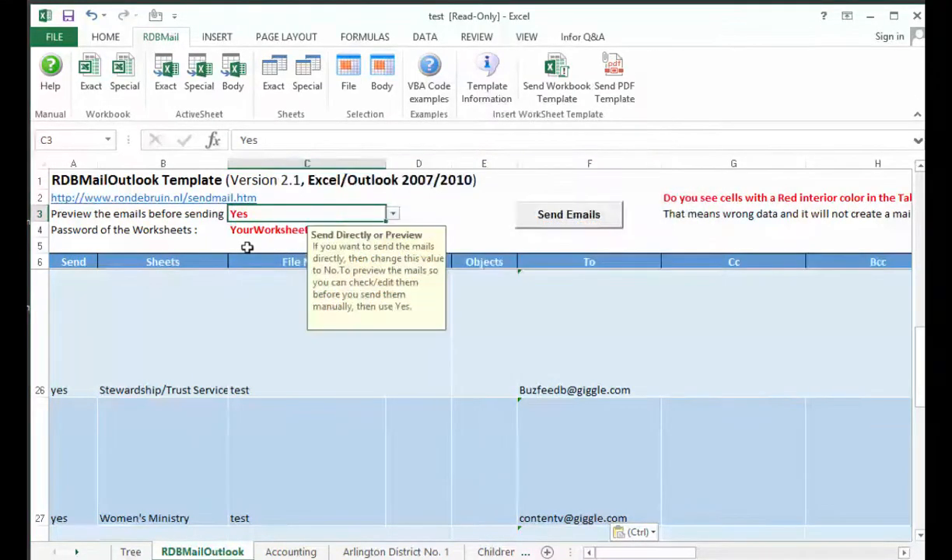
{"action": "left_click", "coordinate": [563, 219]}
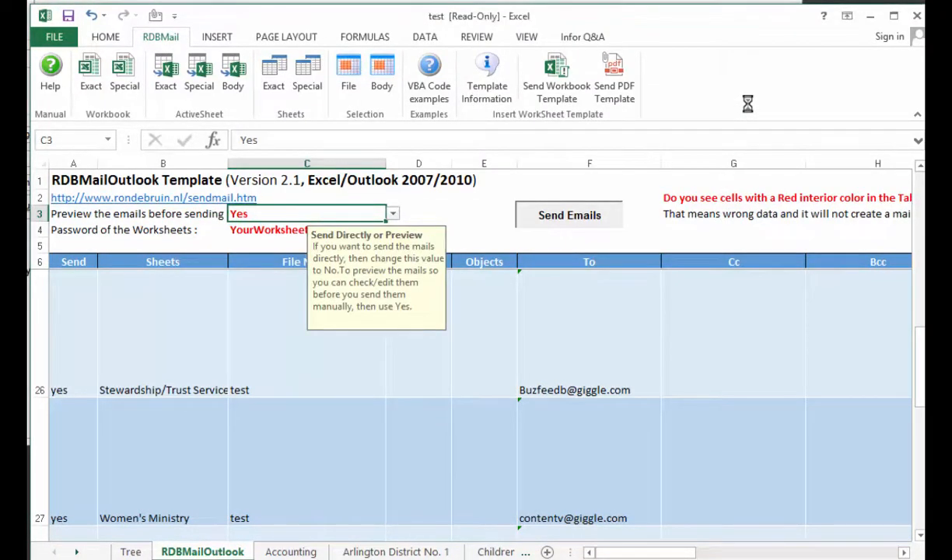
{"action": "left_click", "coordinate": [337, 2]}
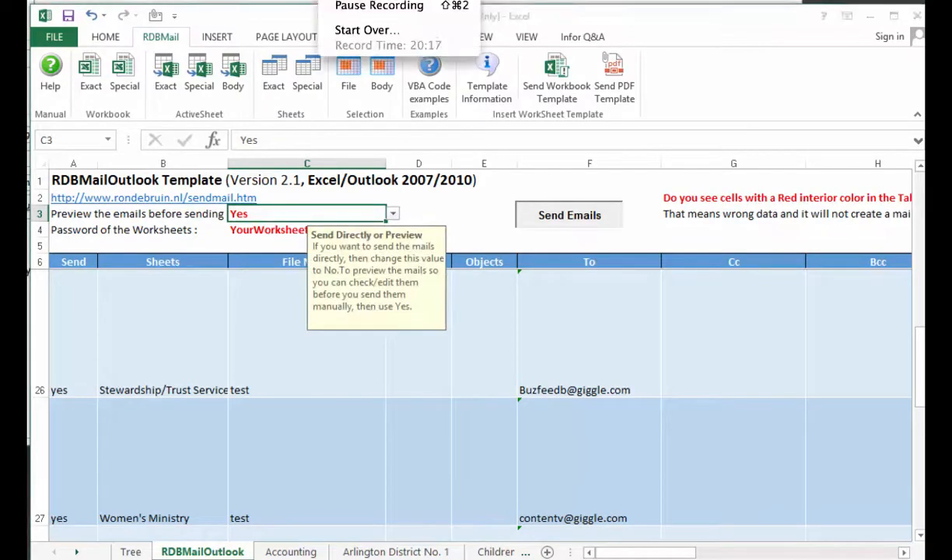
{"action": "left_click", "coordinate": [337, 10]}
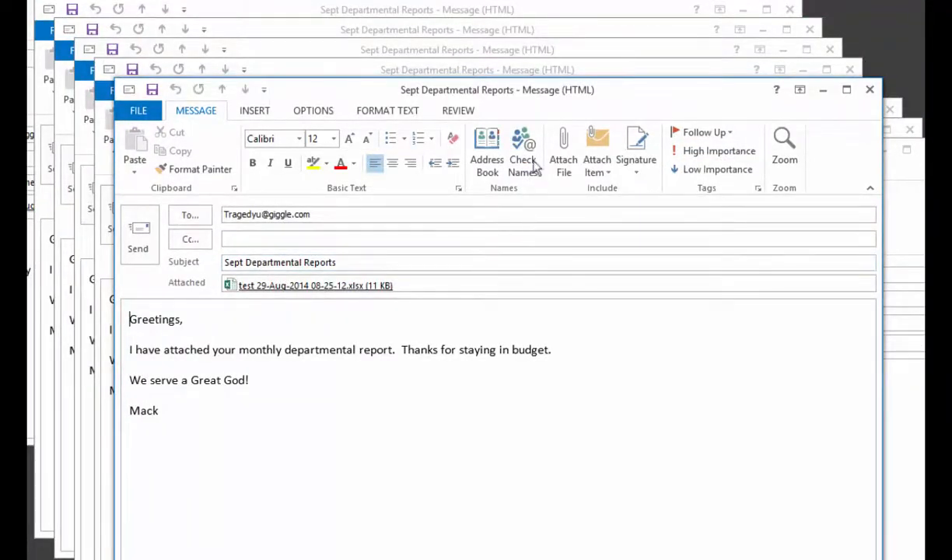
- Try to send the frontmost previewed "Sept Departmental Reports" message, cancel adding an email account, and minimize the message window
{"action": "left_click_drag", "start_coordinate": [540, 94], "coordinate": [592, 206]}
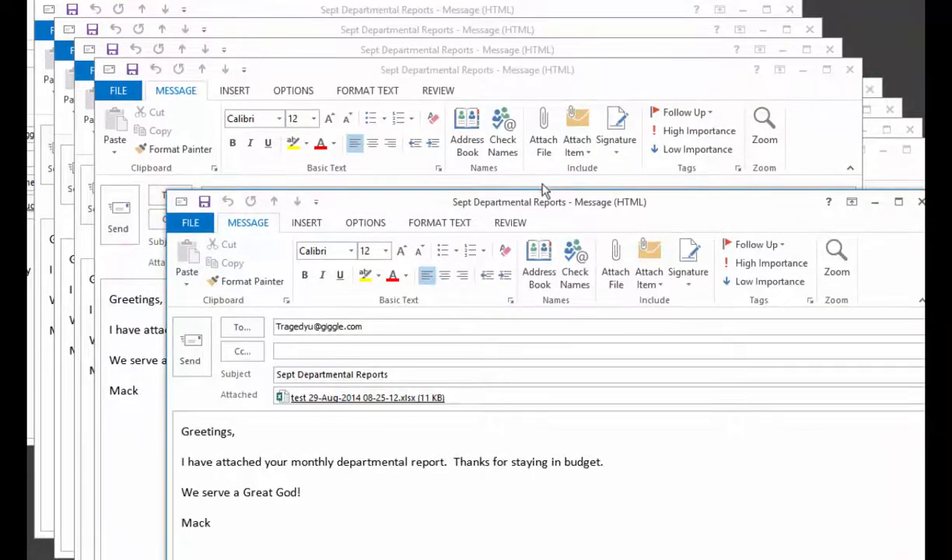
{"action": "left_click_drag", "start_coordinate": [531, 200], "coordinate": [521, 99]}
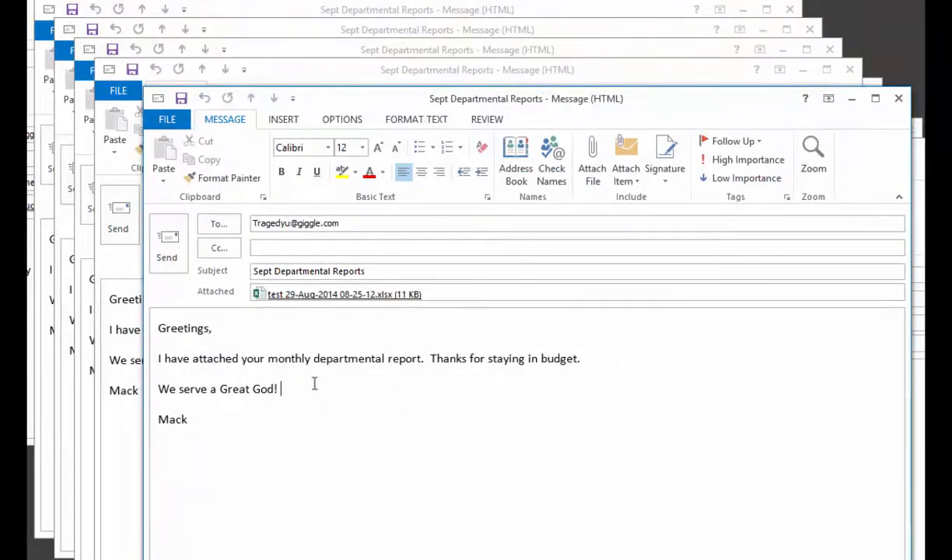
{"action": "left_click", "coordinate": [168, 242]}
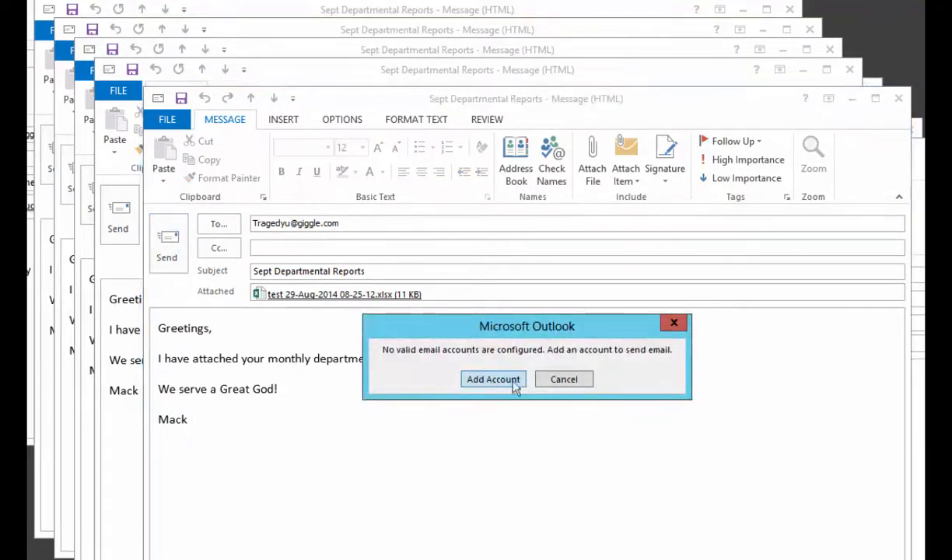
{"action": "left_click", "coordinate": [559, 380]}
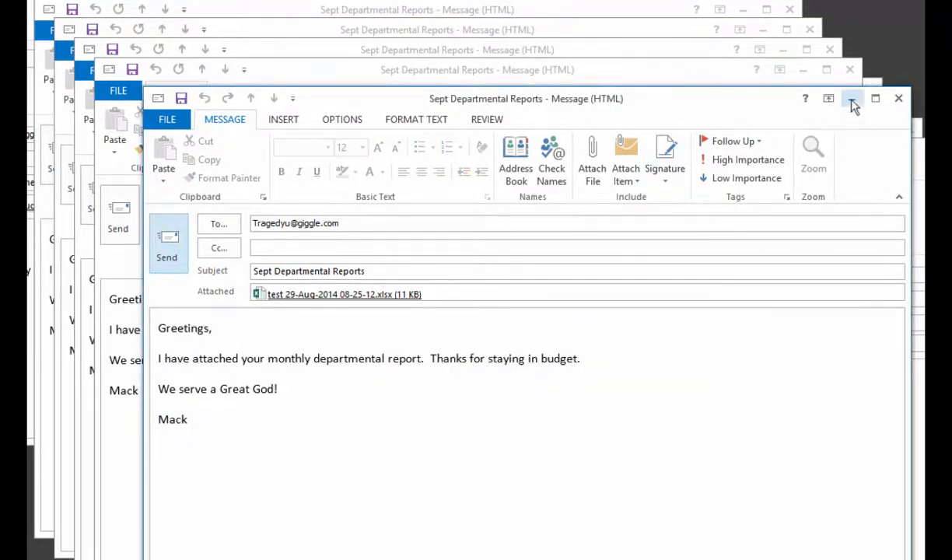
{"action": "left_click", "coordinate": [851, 99]}
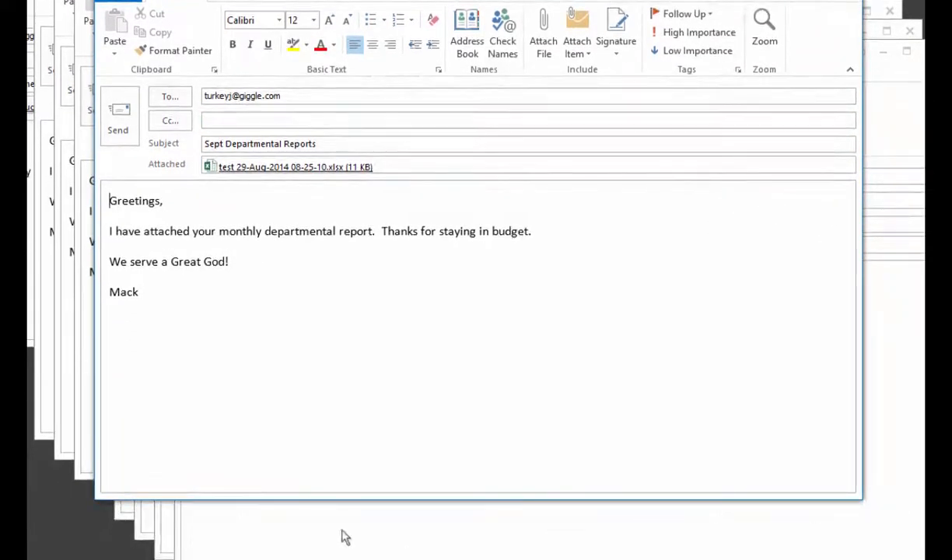
- Switch back to the Excel workbook and set the preview-before-sending option in C3 to No
{"action": "right_click", "coordinate": [199, 558]}
{"action": "left_click", "coordinate": [199, 558]}
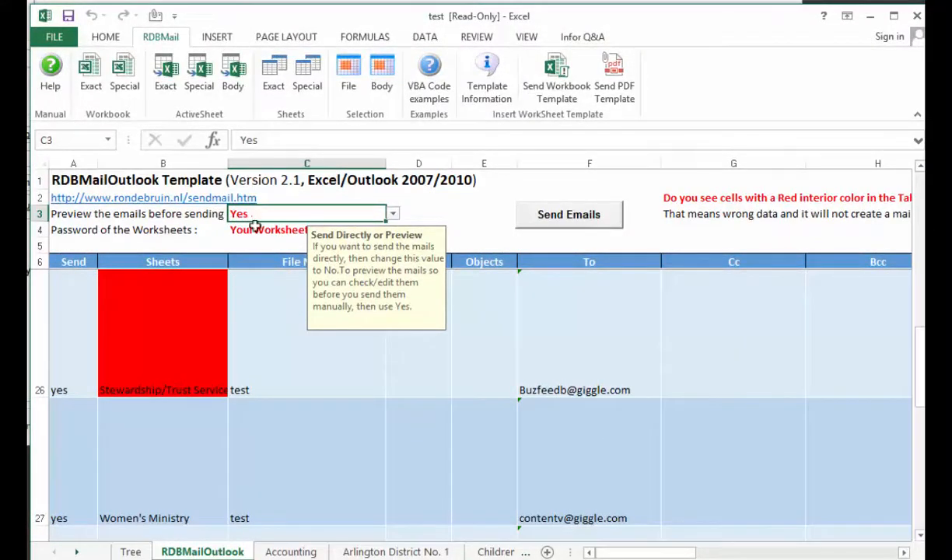
{"action": "left_click", "coordinate": [394, 220]}
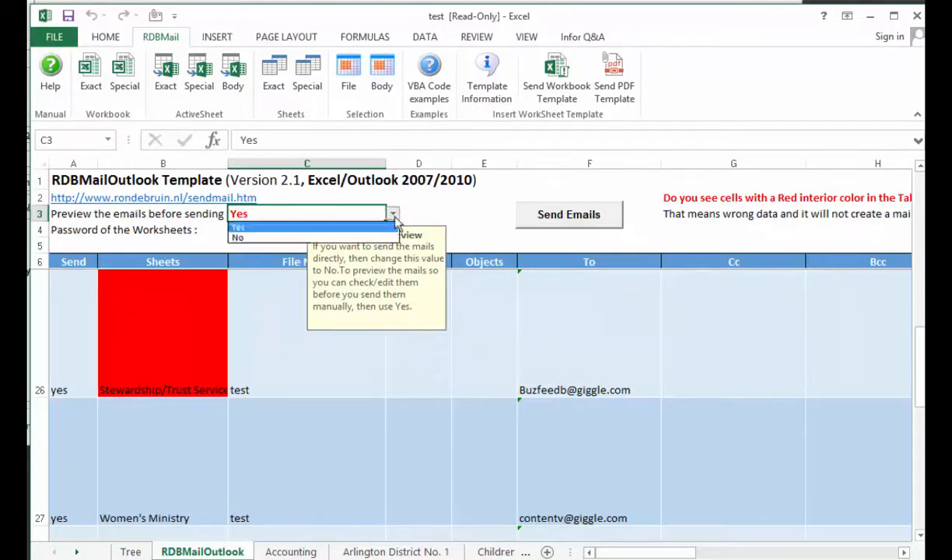
{"action": "left_click", "coordinate": [365, 238]}
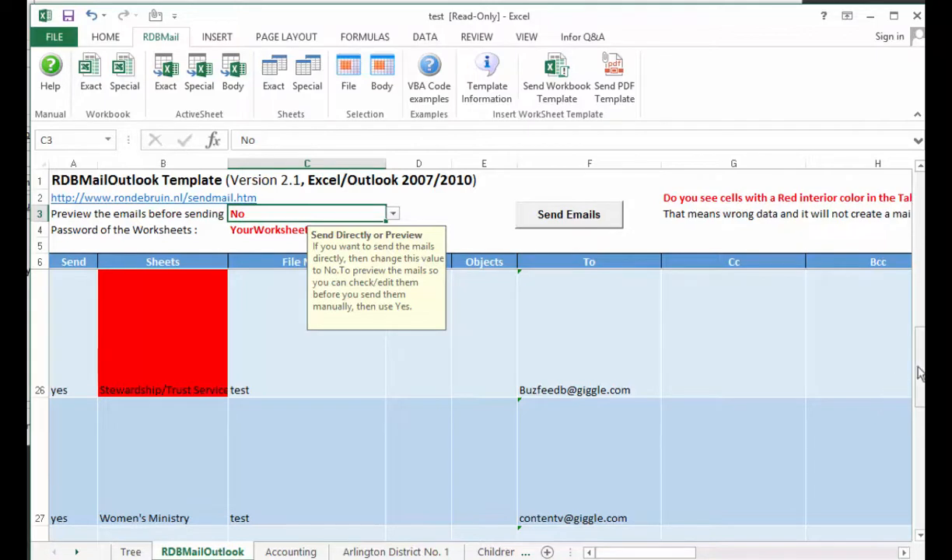
- Examine the full sheet names in the red Sheets cells B24 and B25, trying to widen column B to read them
{"action": "left_click_drag", "start_coordinate": [919, 375], "coordinate": [902, 365]}
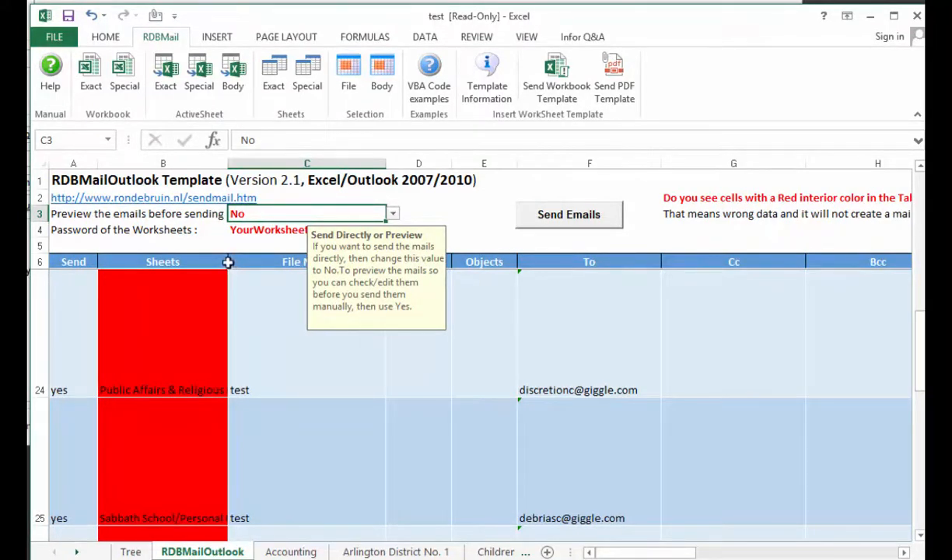
{"action": "left_click_drag", "start_coordinate": [228, 262], "coordinate": [250, 263]}
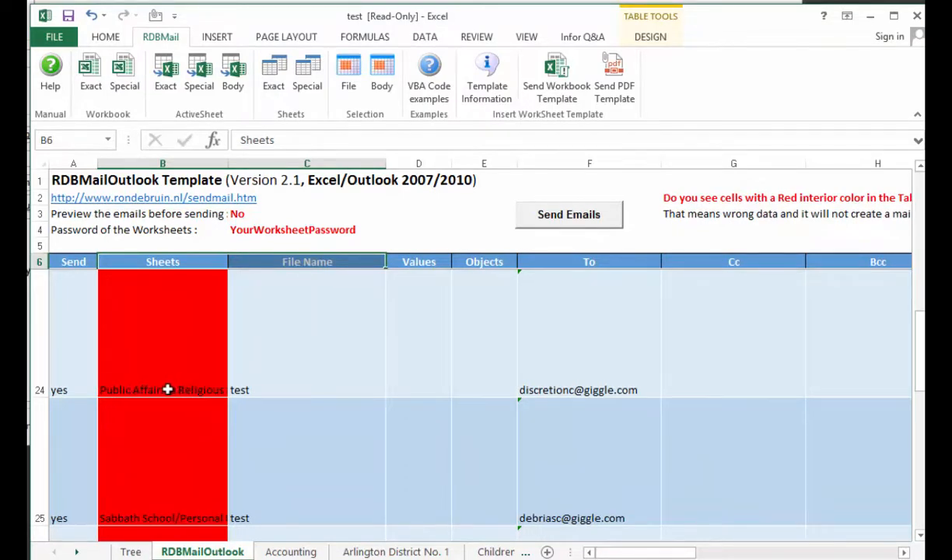
{"action": "left_click", "coordinate": [167, 389]}
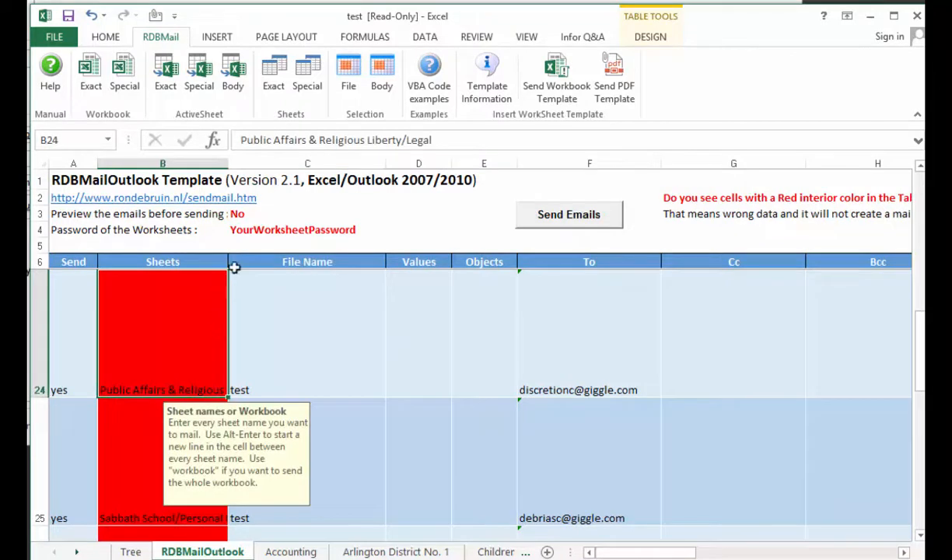
{"action": "left_click_drag", "start_coordinate": [227, 261], "coordinate": [241, 261]}
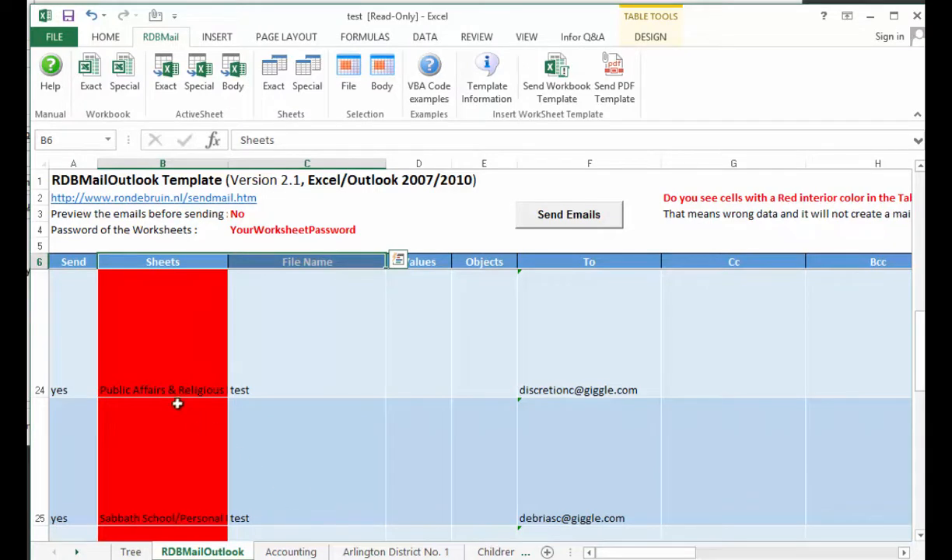
{"action": "left_click", "coordinate": [158, 381]}
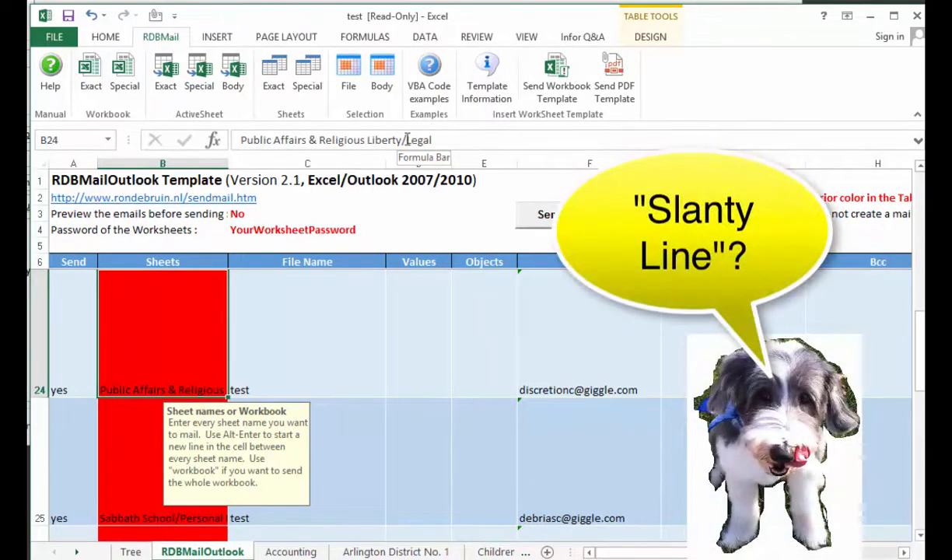
{"action": "left_click", "coordinate": [239, 336]}
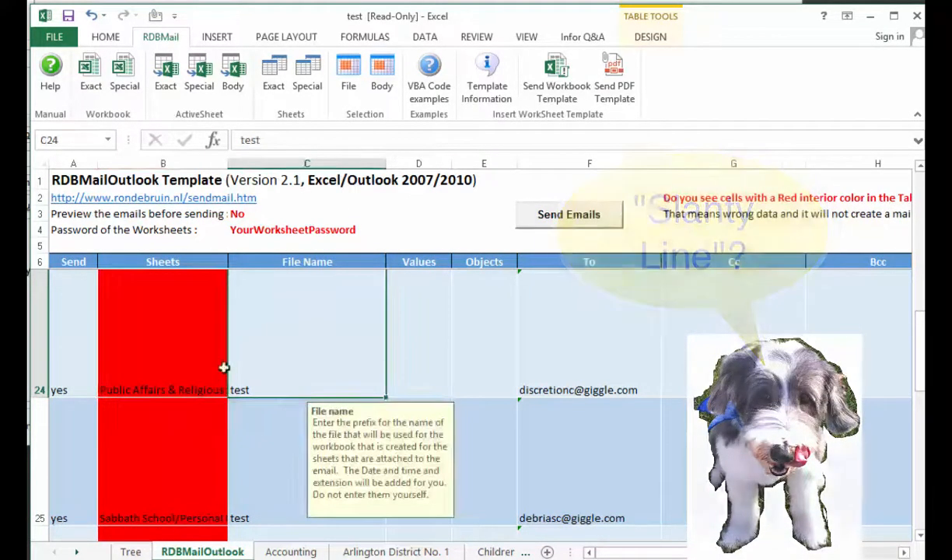
{"action": "left_click", "coordinate": [180, 433]}
{"action": "left_click", "coordinate": [177, 355]}
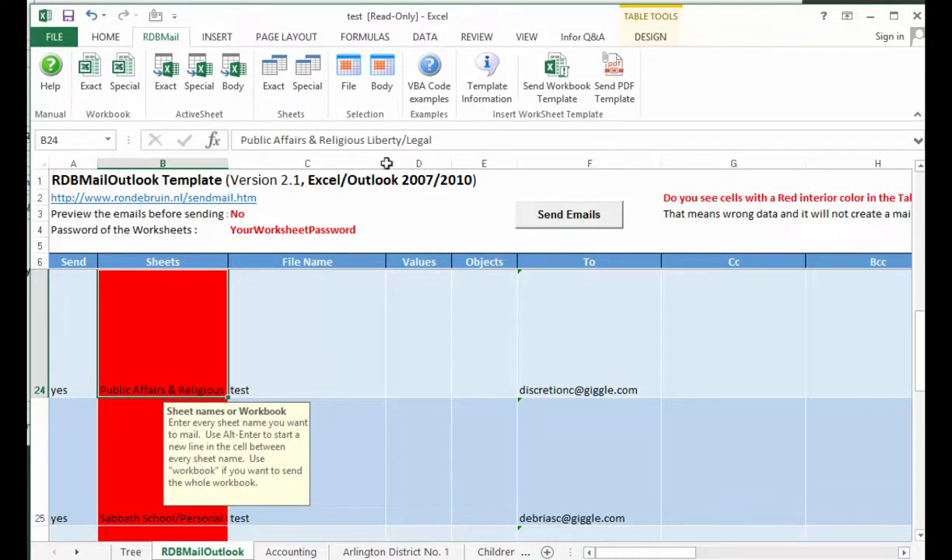
{"action": "left_click", "coordinate": [137, 399]}
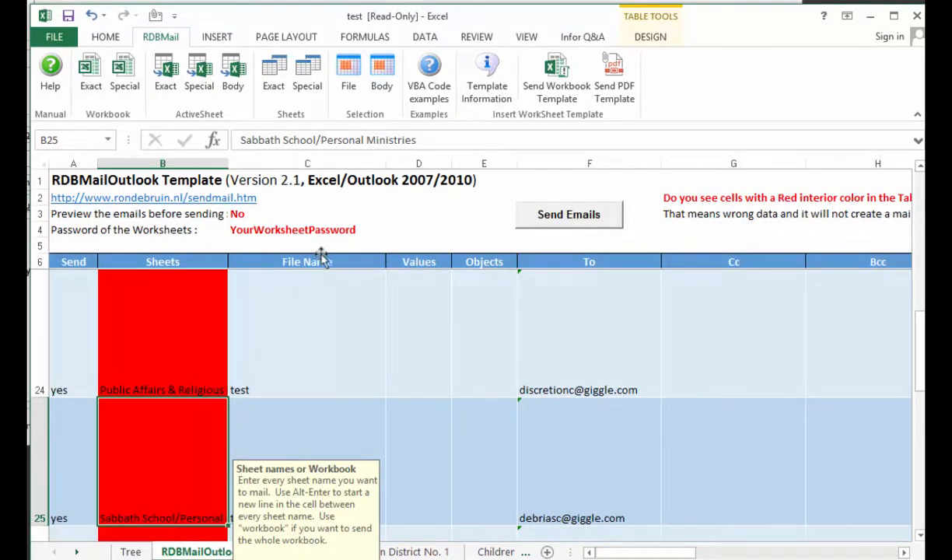
- Send the emails directly from the template, minimize the workbook, and switch to Outlook to view the Outbox
{"action": "left_click", "coordinate": [579, 220]}
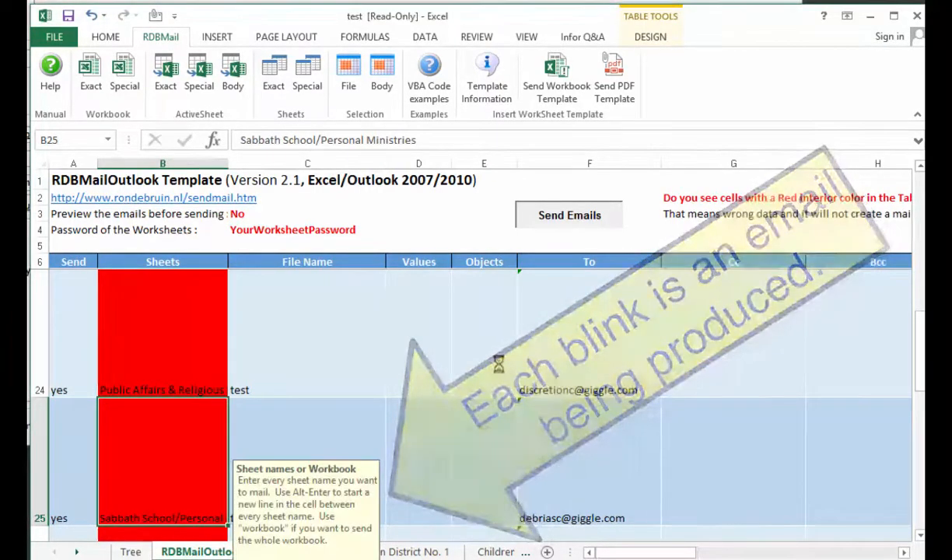
{"action": "left_click", "coordinate": [870, 14]}
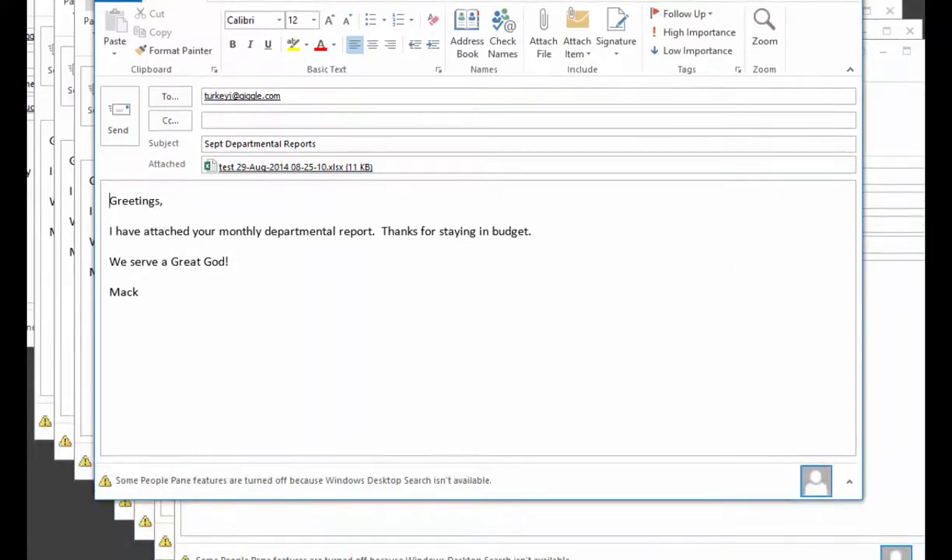
{"action": "left_click", "coordinate": [116, 556]}
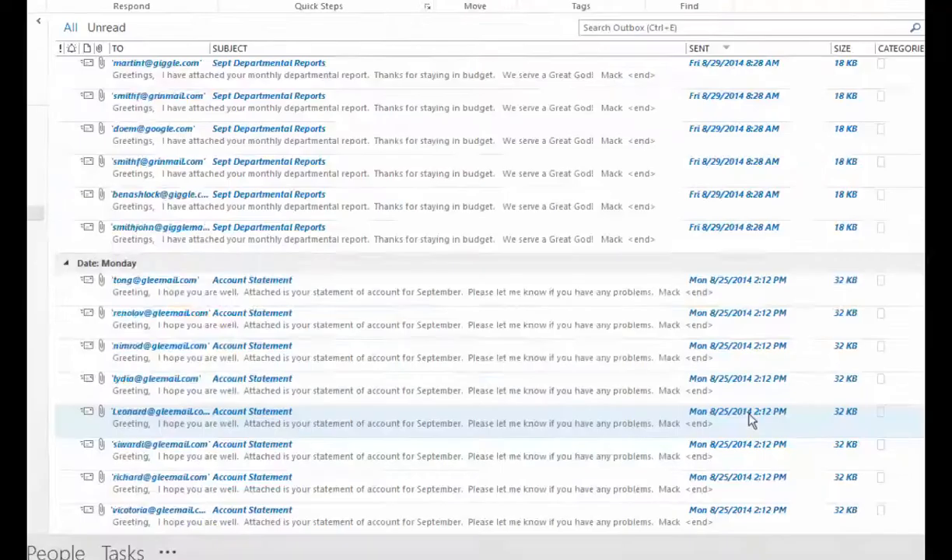
- Return to the newest Sept Departmental Reports messages in the Outbox and restore the Outlook window to a smaller, fully visible size
{"action": "scroll", "coordinate": [750, 419], "scroll_direction": "up", "scroll_amount": 1}
{"action": "scroll", "coordinate": [750, 419], "scroll_direction": "up", "scroll_amount": 10}
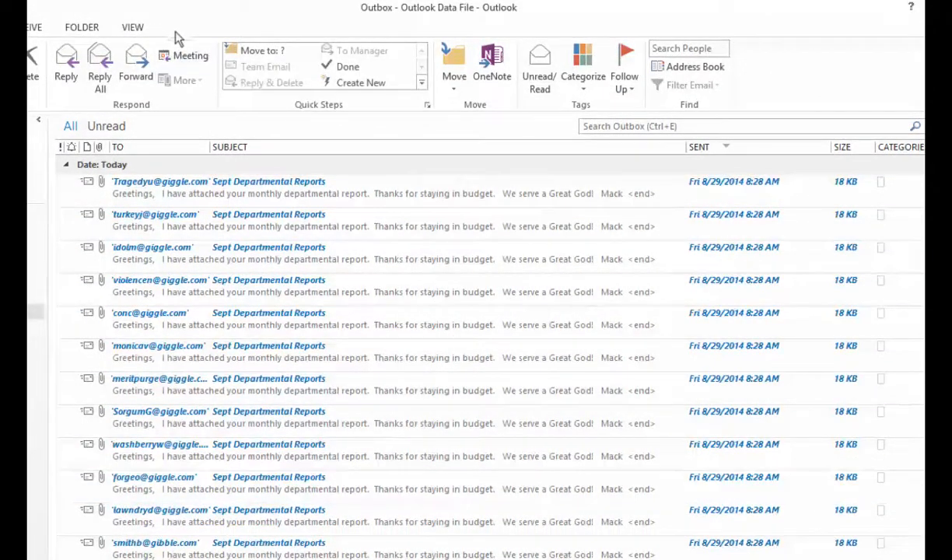
{"action": "left_click_drag", "start_coordinate": [320, 29], "coordinate": [447, 57]}
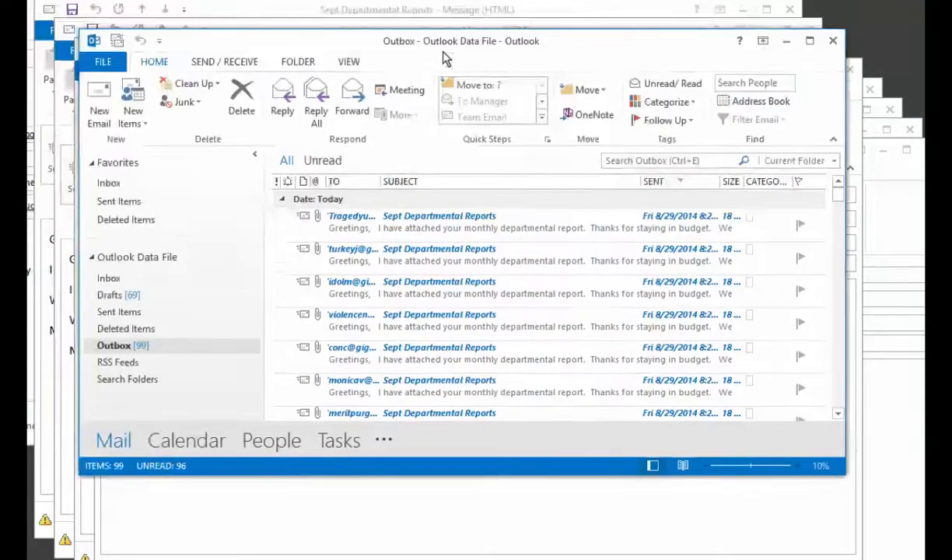
- Examine the Programmatic Access security options in Outlook's Trust Center settings, and close both options dialogs
{"action": "left_click", "coordinate": [102, 62]}
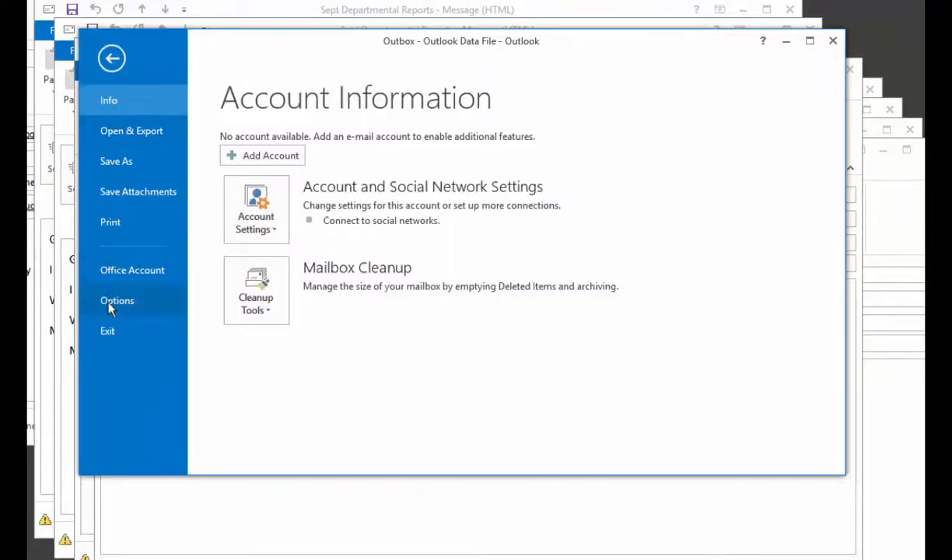
{"action": "left_click", "coordinate": [109, 300]}
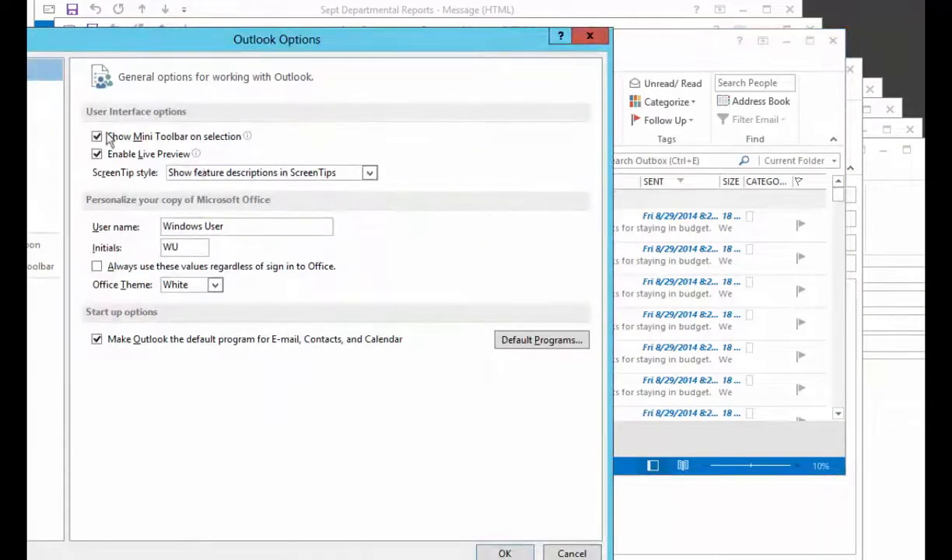
{"action": "mouse_move", "coordinate": [155, 42]}
{"action": "left_mouse_down"}
{"action": "mouse_move", "coordinate": [358, 42]}
{"action": "mouse_move", "coordinate": [404, 52]}
{"action": "left_mouse_up"}
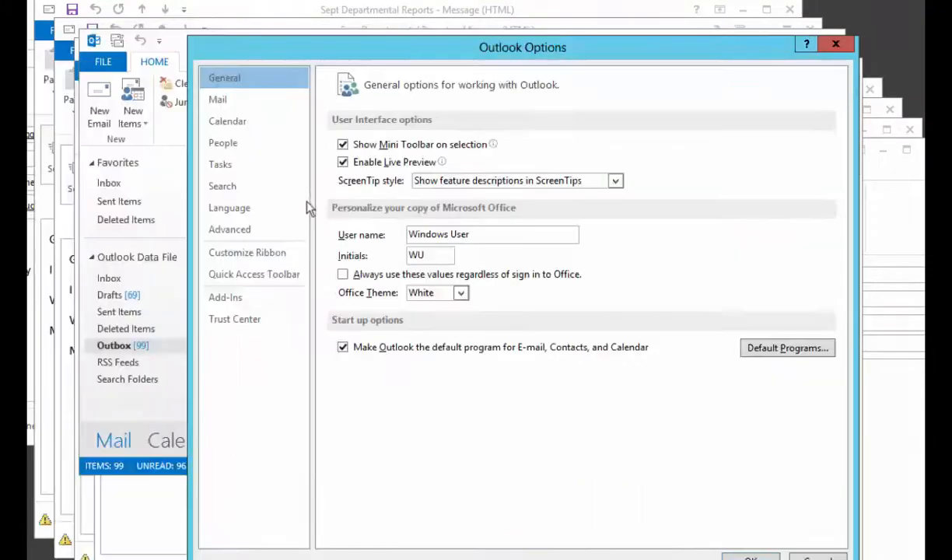
{"action": "left_click", "coordinate": [236, 320]}
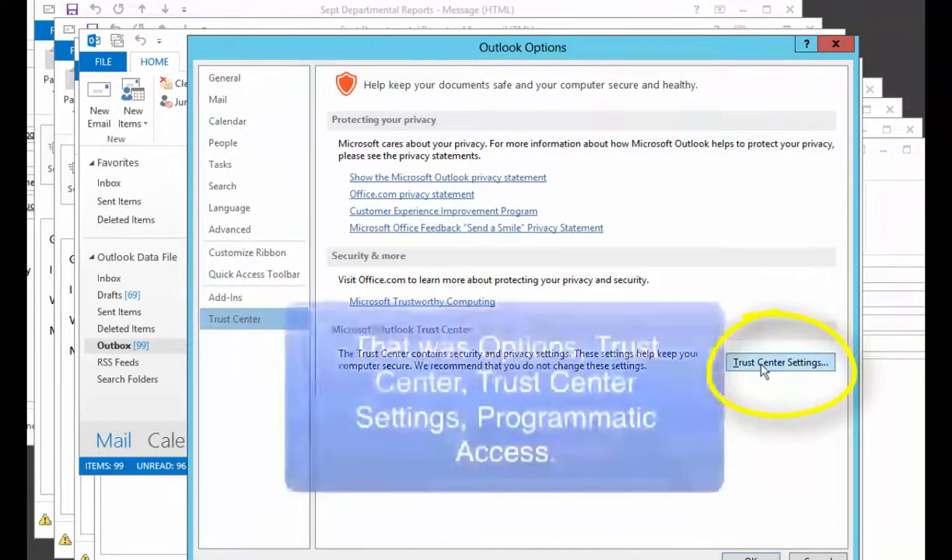
{"action": "left_click", "coordinate": [770, 363]}
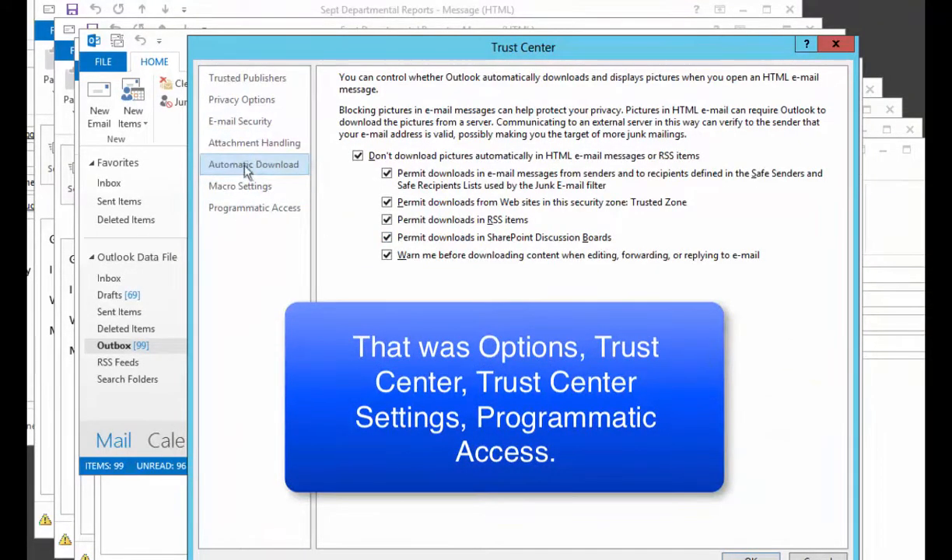
{"action": "left_click", "coordinate": [243, 212]}
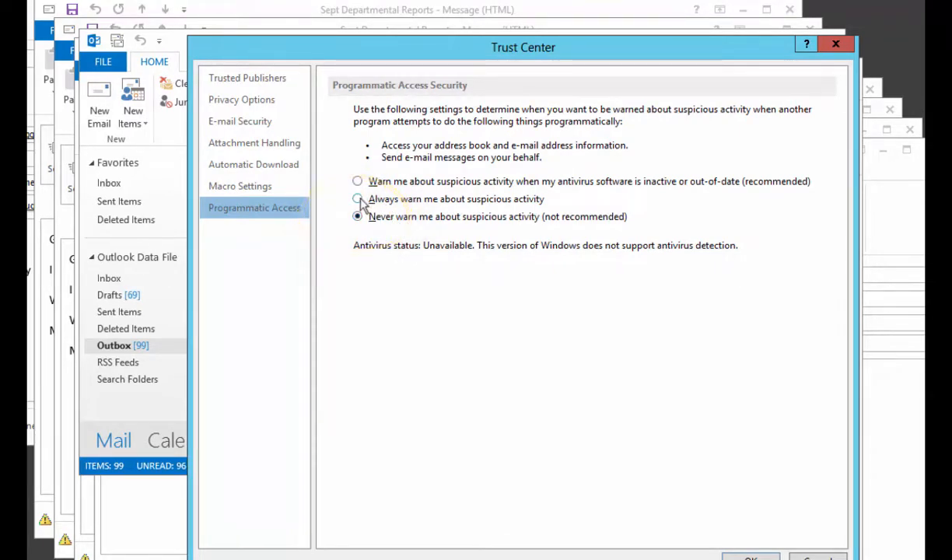
{"action": "left_click", "coordinate": [751, 557]}
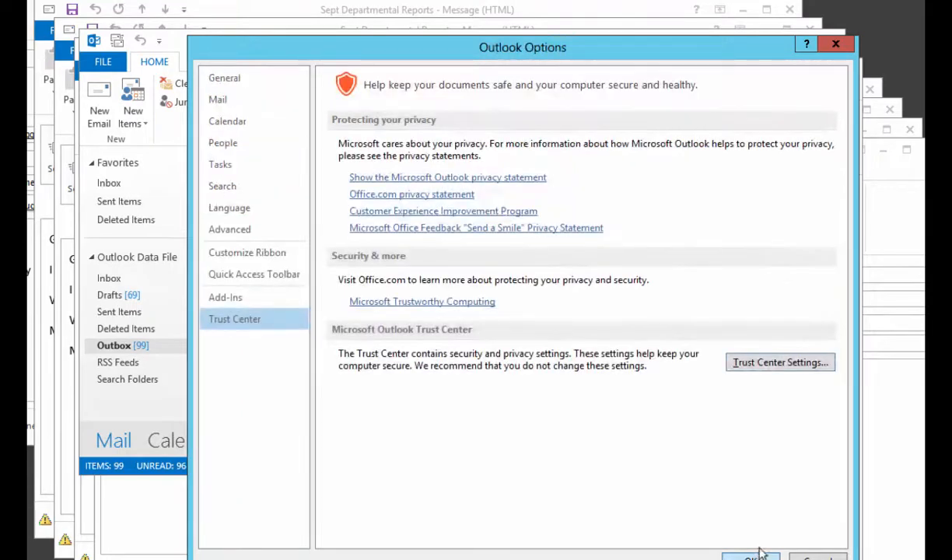
{"action": "left_click", "coordinate": [803, 556]}
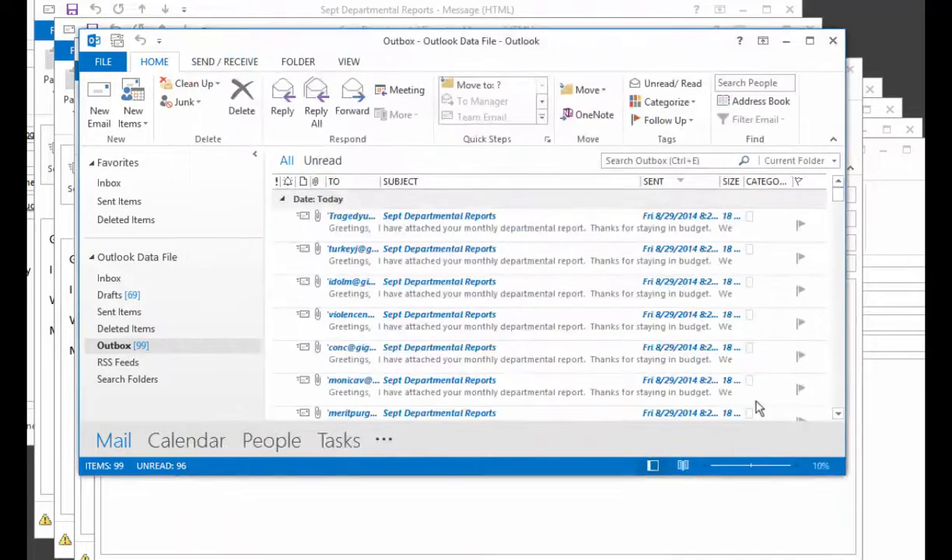
- Close the main Outlook window and open the attachment test 29-Aug-2014 08-25-10.xlsx from the frontmost Sept Departmental Reports message
{"action": "left_click", "coordinate": [830, 43]}
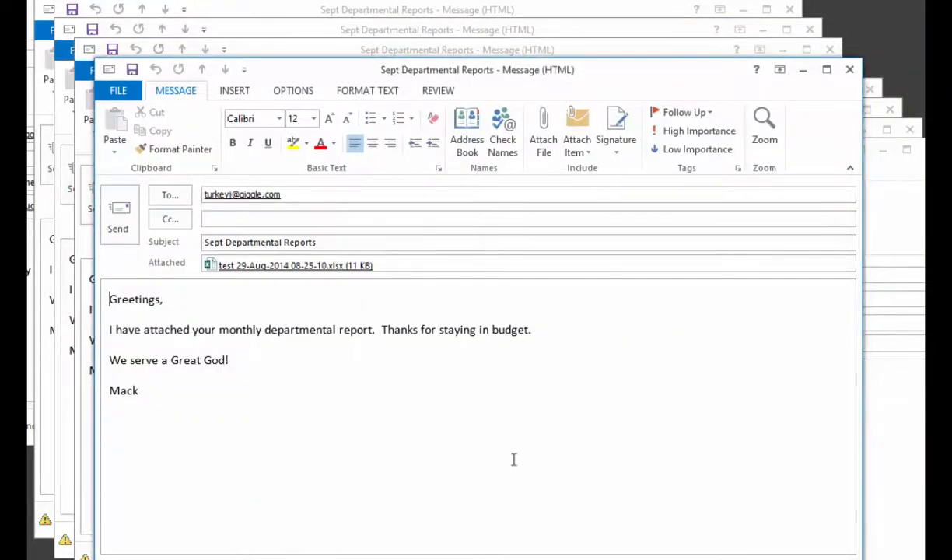
{"action": "double_click", "coordinate": [285, 265]}
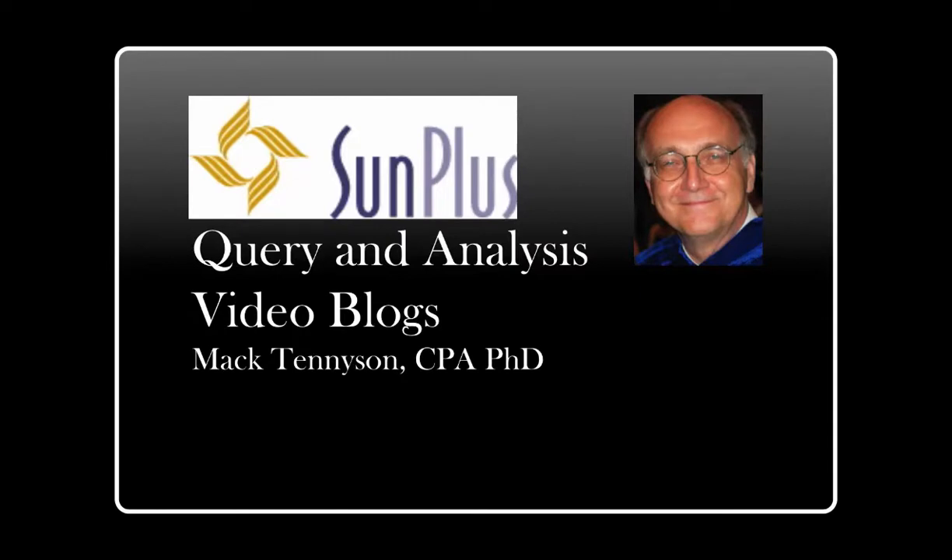
{"action": "mouse_move", "coordinate": [365, 394]}
{"action": "left_mouse_down"}
{"action": "mouse_move", "coordinate": [388, 372]}
{"action": "mouse_move", "coordinate": [411, 376]}
{"action": "left_mouse_up"}
{"action": "left_click_drag", "start_coordinate": [423, 362], "coordinate": [434, 371]}
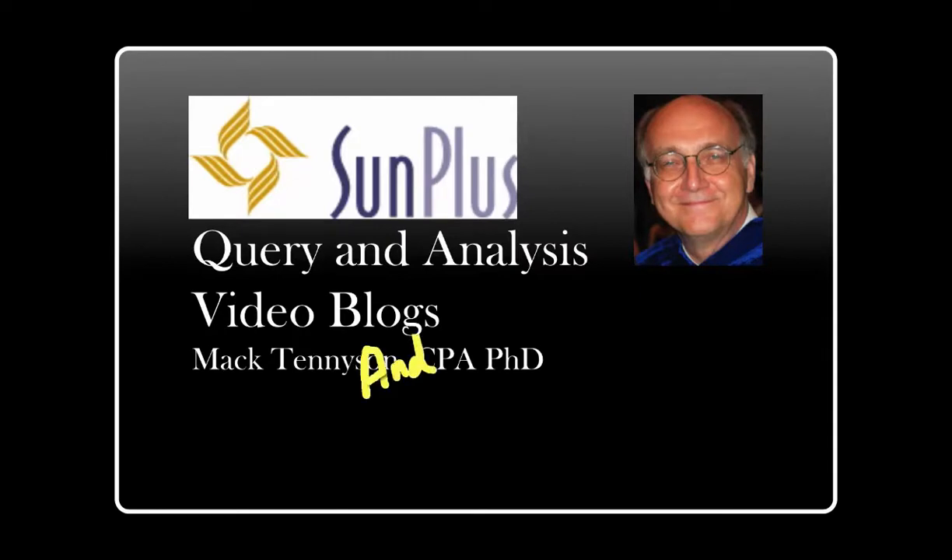
{"action": "left_click_drag", "start_coordinate": [424, 405], "coordinate": [411, 434]}
{"action": "left_click_drag", "start_coordinate": [440, 407], "coordinate": [454, 411]}
{"action": "left_click_drag", "start_coordinate": [458, 366], "coordinate": [475, 410]}
{"action": "left_click_drag", "start_coordinate": [480, 391], "coordinate": [483, 408]}
{"action": "left_click_drag", "start_coordinate": [478, 342], "coordinate": [482, 345]}
{"action": "left_click_drag", "start_coordinate": [504, 365], "coordinate": [547, 371]}
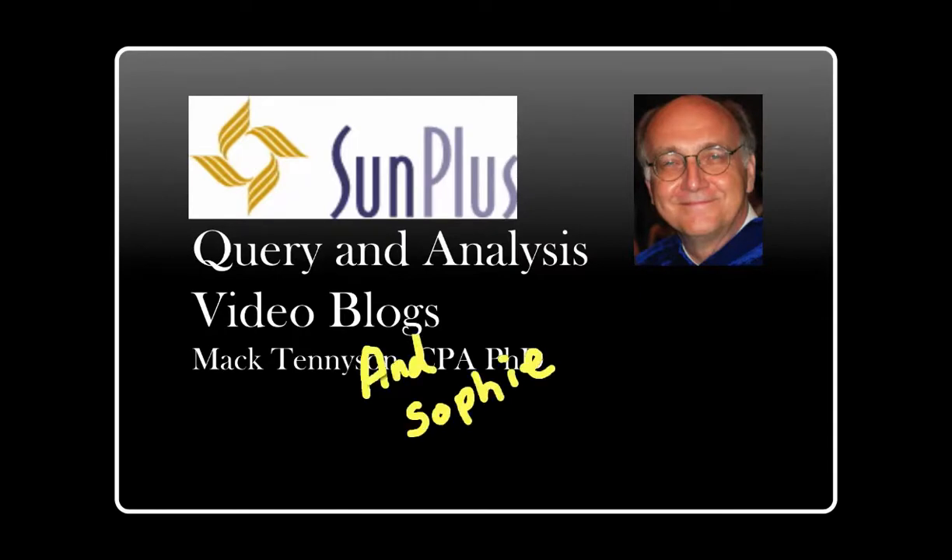
{"action": "left_click_drag", "start_coordinate": [417, 465], "coordinate": [454, 459]}
{"action": "left_click_drag", "start_coordinate": [435, 459], "coordinate": [455, 489]}
{"action": "left_click_drag", "start_coordinate": [463, 443], "coordinate": [510, 459]}
{"action": "mouse_move", "coordinate": [528, 420]}
{"action": "left_mouse_down"}
{"action": "mouse_move", "coordinate": [566, 388]}
{"action": "mouse_move", "coordinate": [553, 386]}
{"action": "mouse_move", "coordinate": [591, 373]}
{"action": "left_mouse_up"}
{"action": "left_click_drag", "start_coordinate": [606, 377], "coordinate": [622, 346]}
{"action": "left_click_drag", "start_coordinate": [626, 374], "coordinate": [670, 366]}
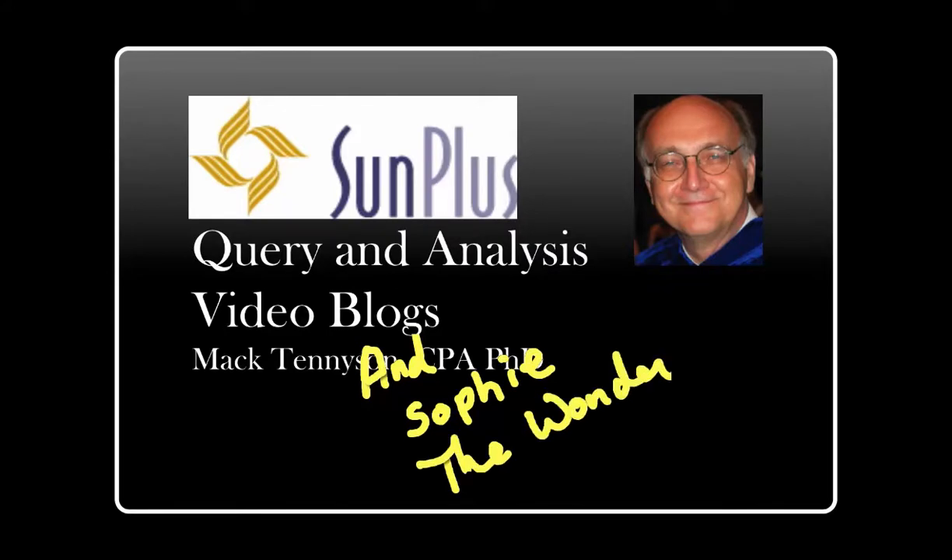